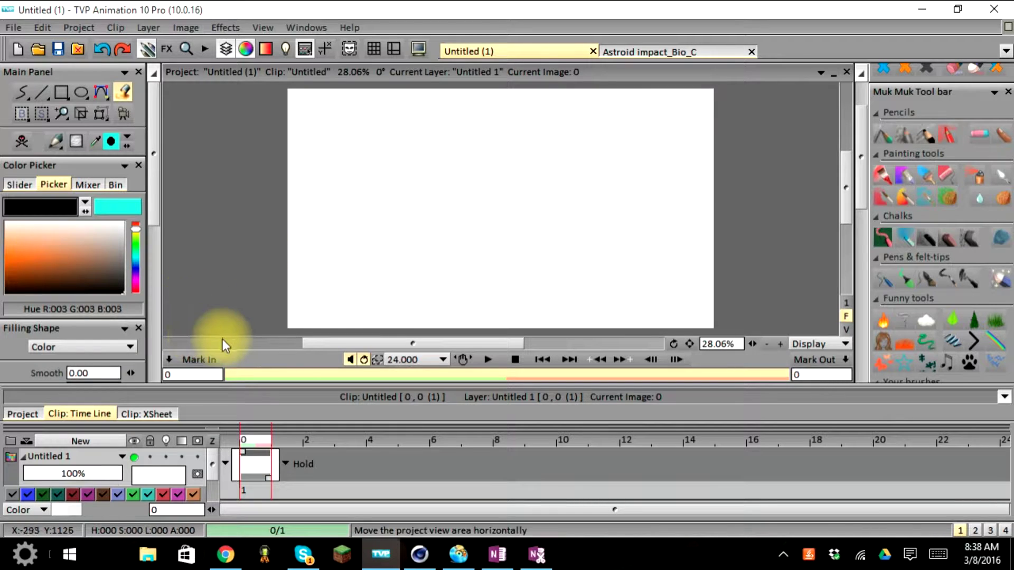
# Rename the Untitled 1 layer as BG
pyautogui.click(66, 456)
pyautogui.doubleClick(66, 456)
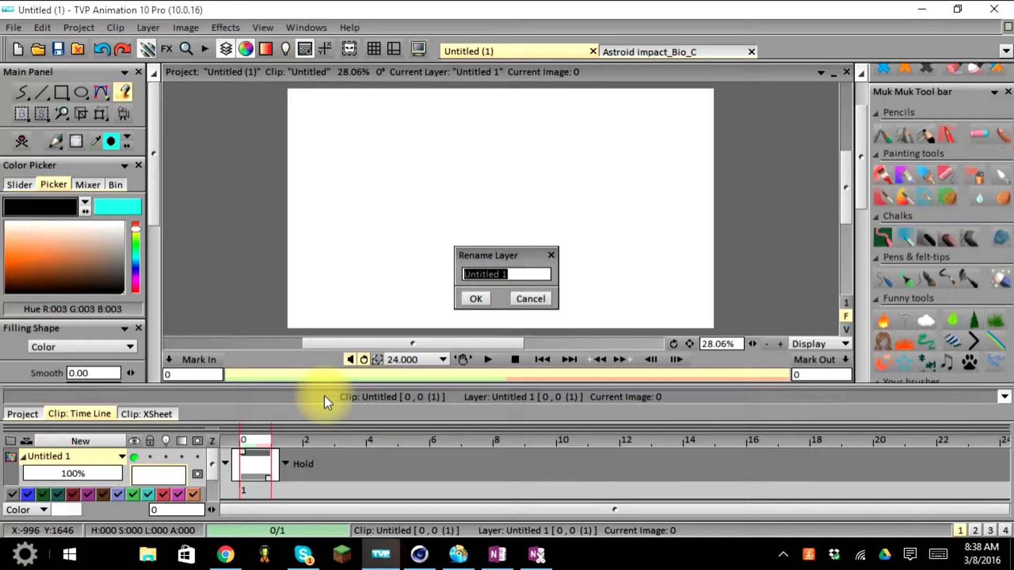
pyautogui.write('b')
pyautogui.press('BackSpace')
pyautogui.write('BG')
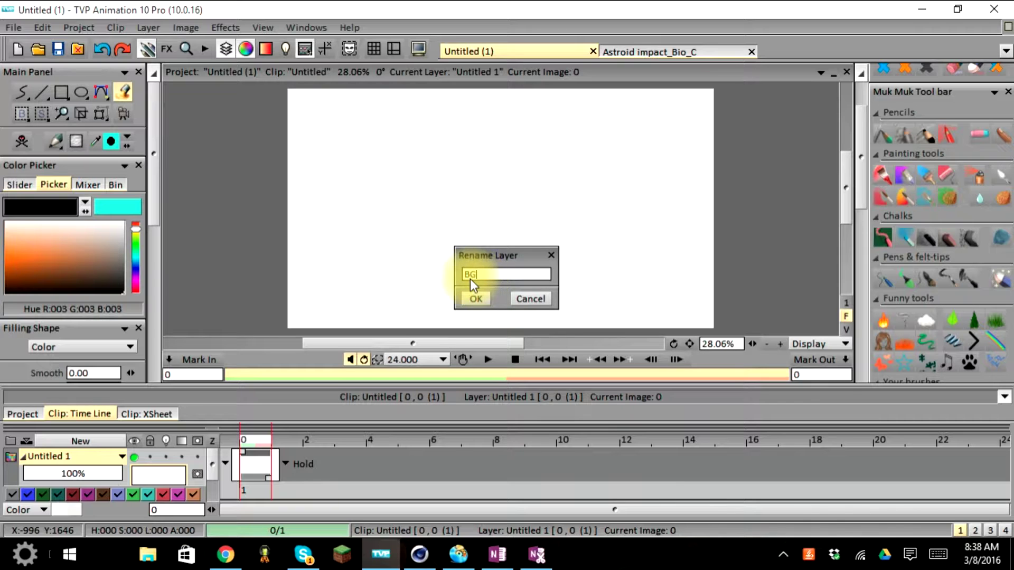
pyautogui.click(475, 300)
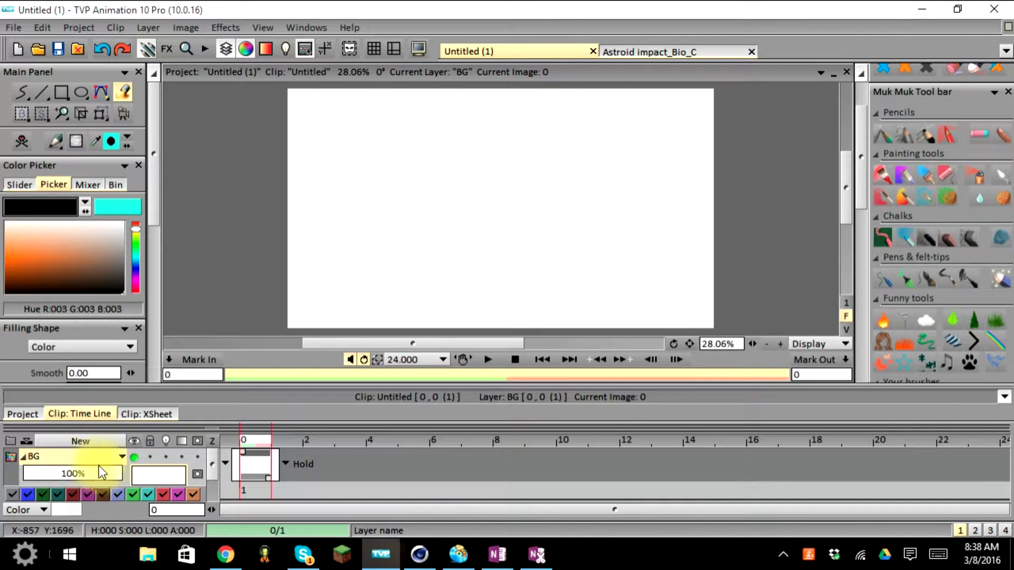
# Extend the BG layer to 48 frames and fill its whole canvas with pure black
pyautogui.click(269, 480)
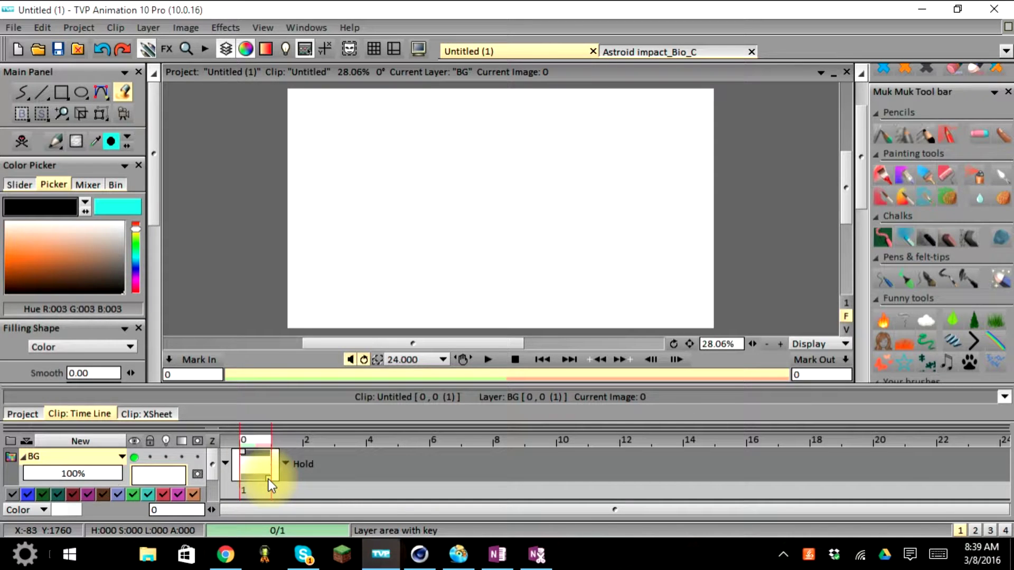
pyautogui.moveTo(272, 479); pyautogui.dragTo(989, 469)
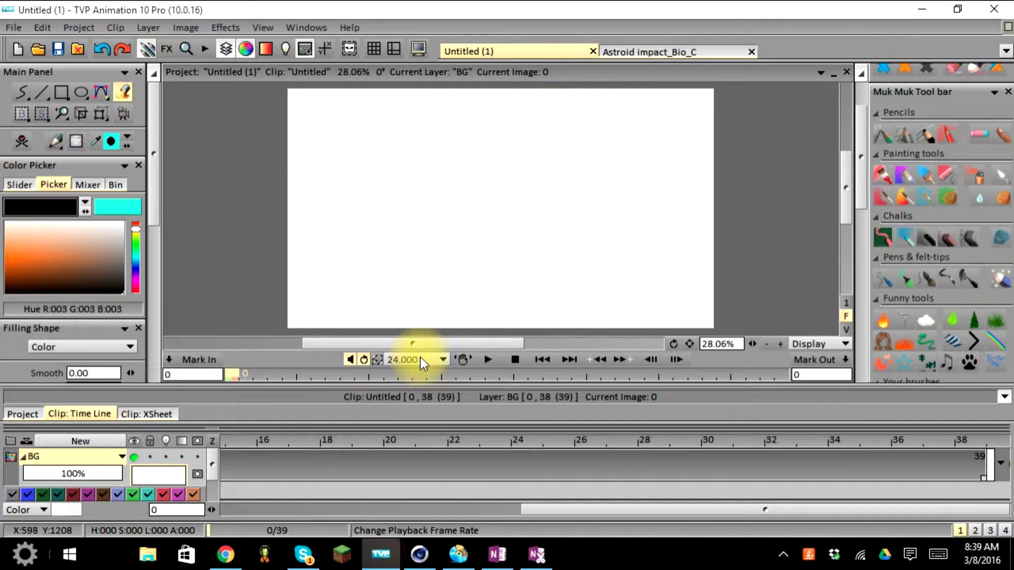
pyautogui.moveTo(985, 475); pyautogui.dragTo(941, 466)
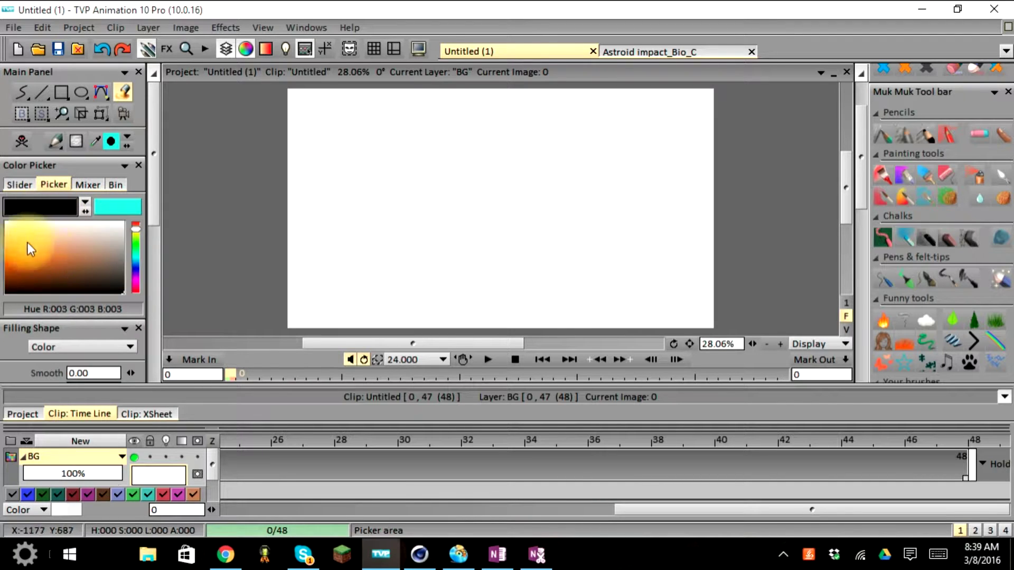
pyautogui.moveTo(118, 276); pyautogui.dragTo(122, 299)
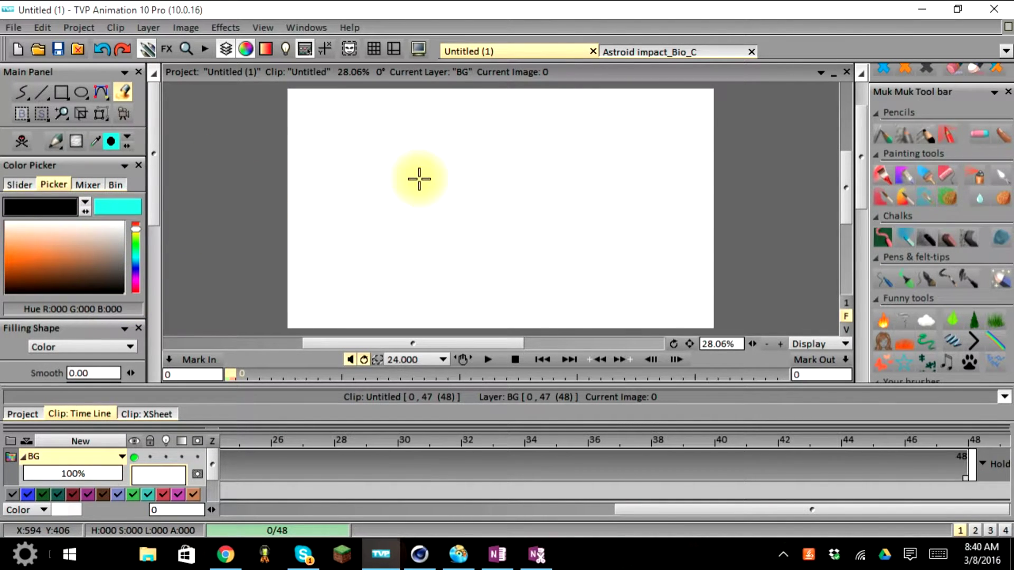
pyautogui.click(395, 198)
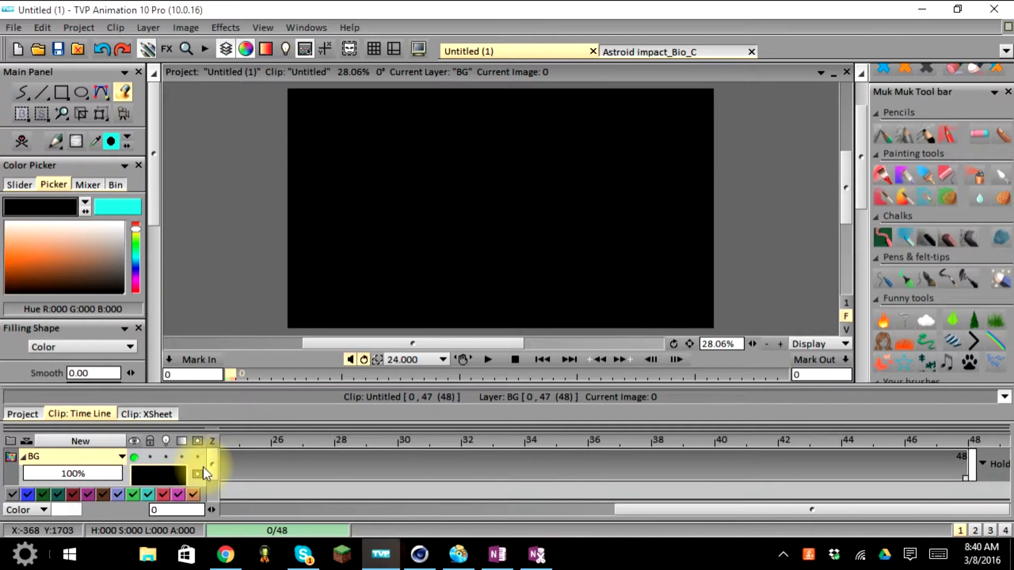
# Create a new animation layer named FX Explosion above the current layer, with Color blending and no pre or post behaviour
pyautogui.click(64, 445)
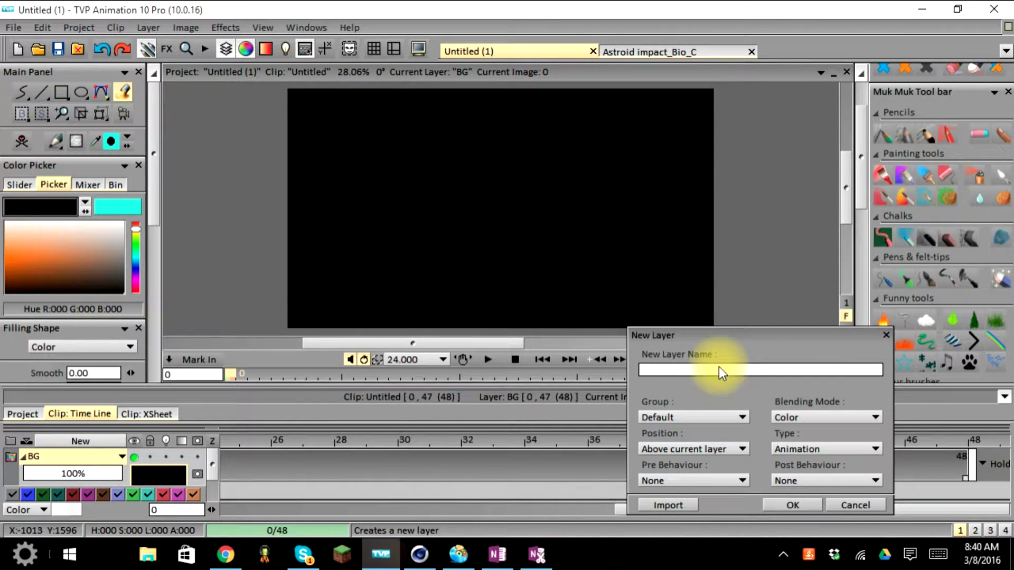
pyautogui.write('FX Explosi')
pyautogui.click(682, 482)
pyautogui.click(725, 481)
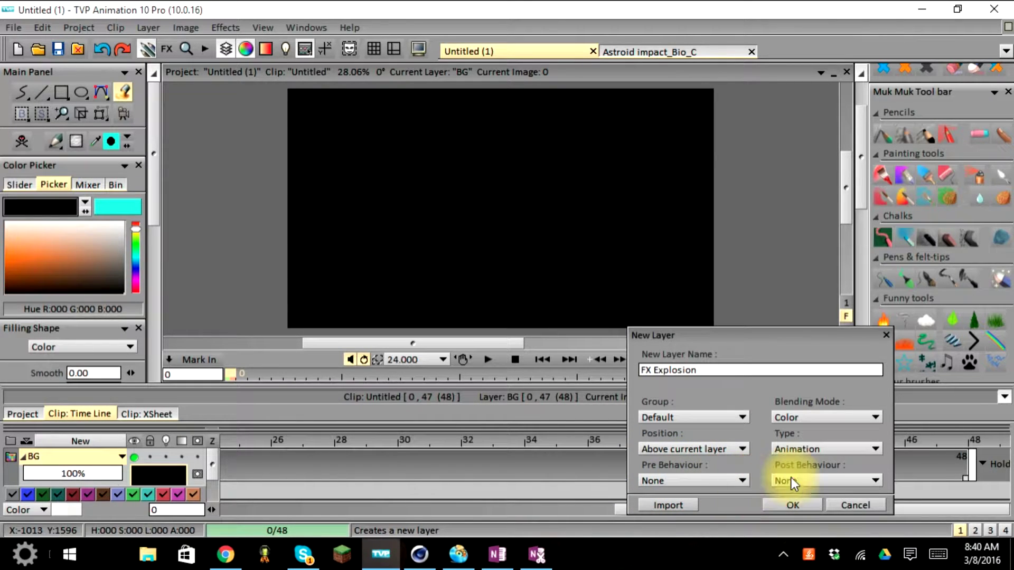
pyautogui.click(789, 479)
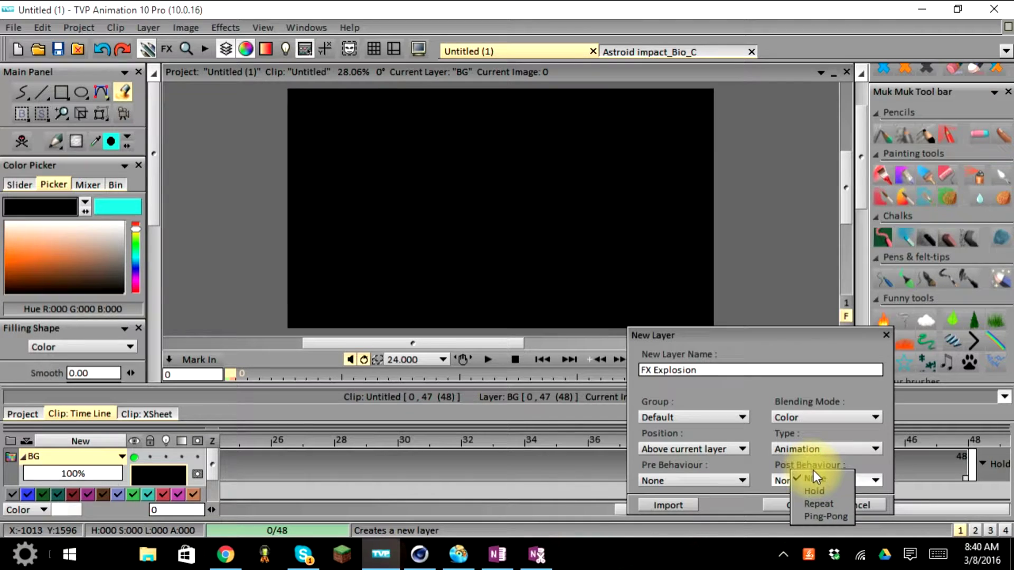
pyautogui.click(813, 470)
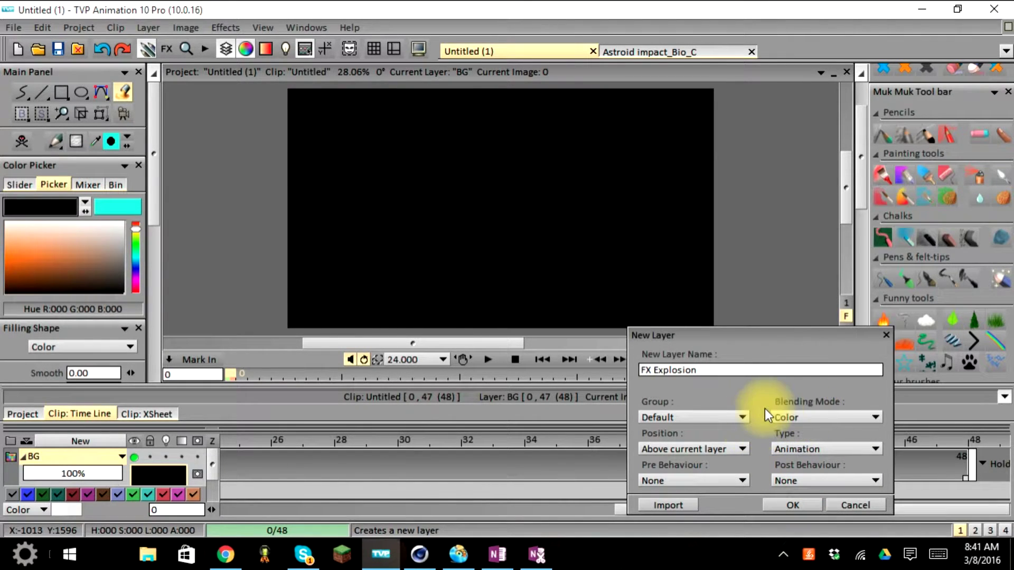
pyautogui.click(796, 417)
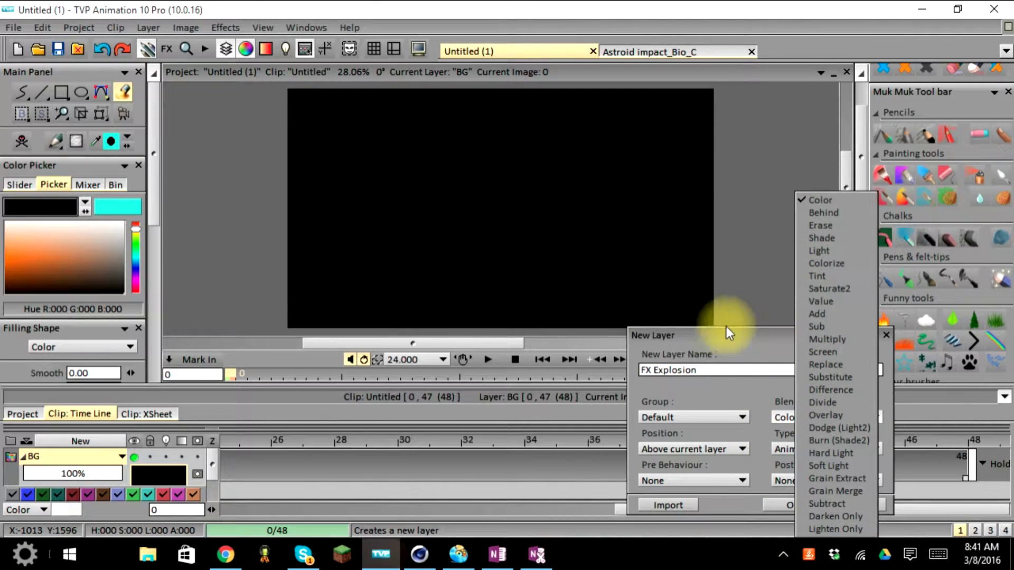
pyautogui.click(728, 351)
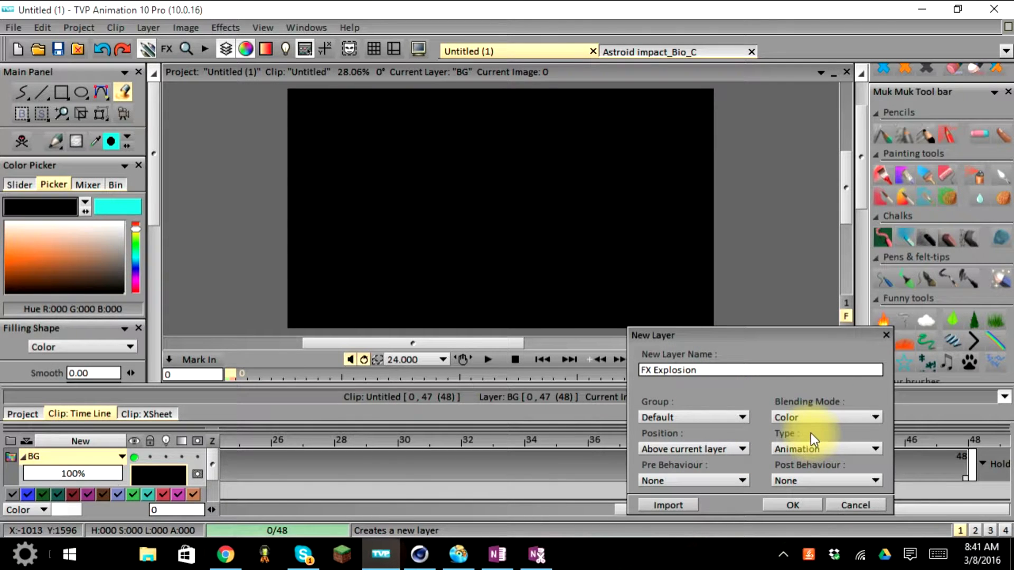
pyautogui.click(784, 504)
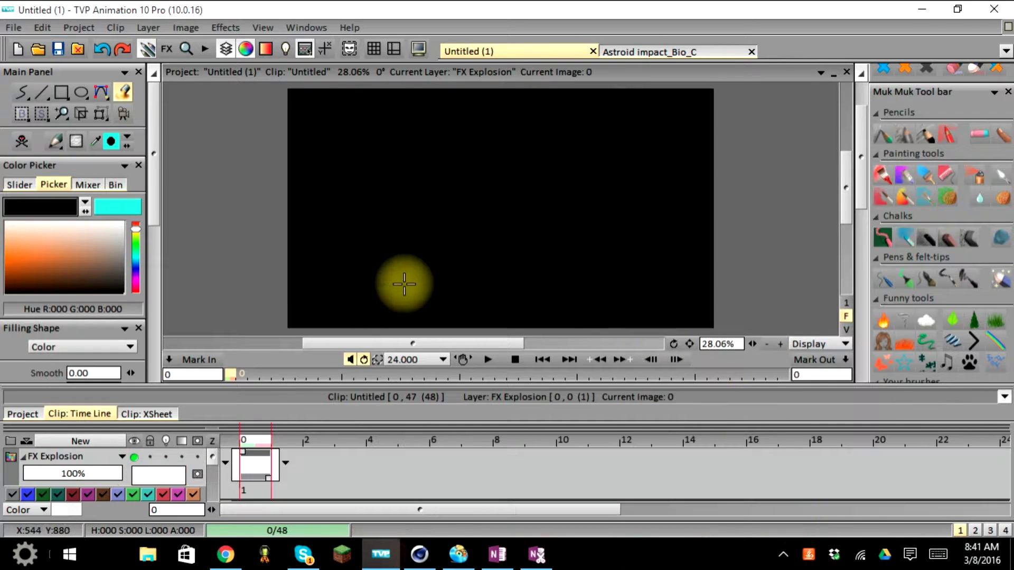
# Extend the FX Explosion layer to 48 frames so it ends with the BG layer
pyautogui.click(226, 465)
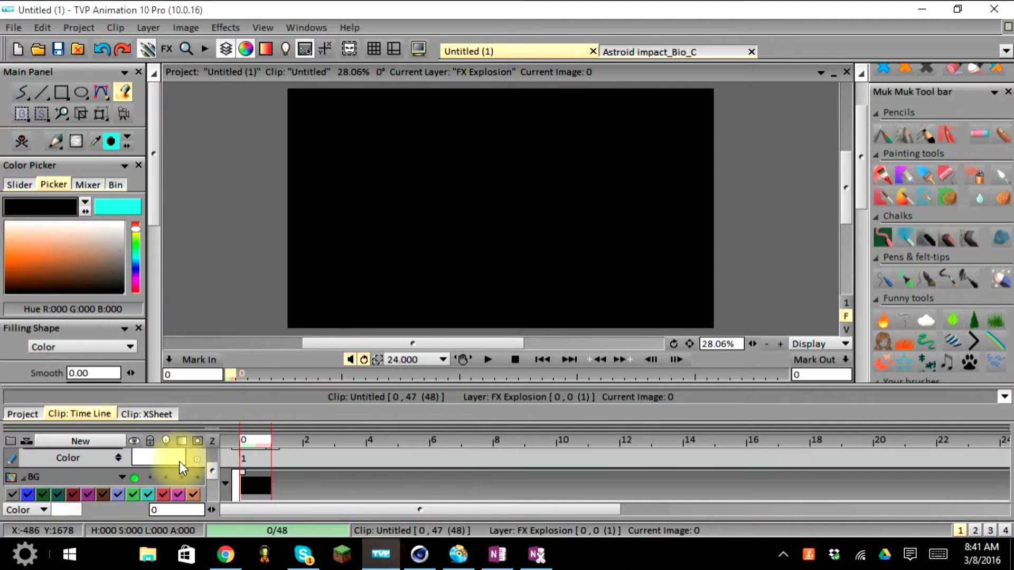
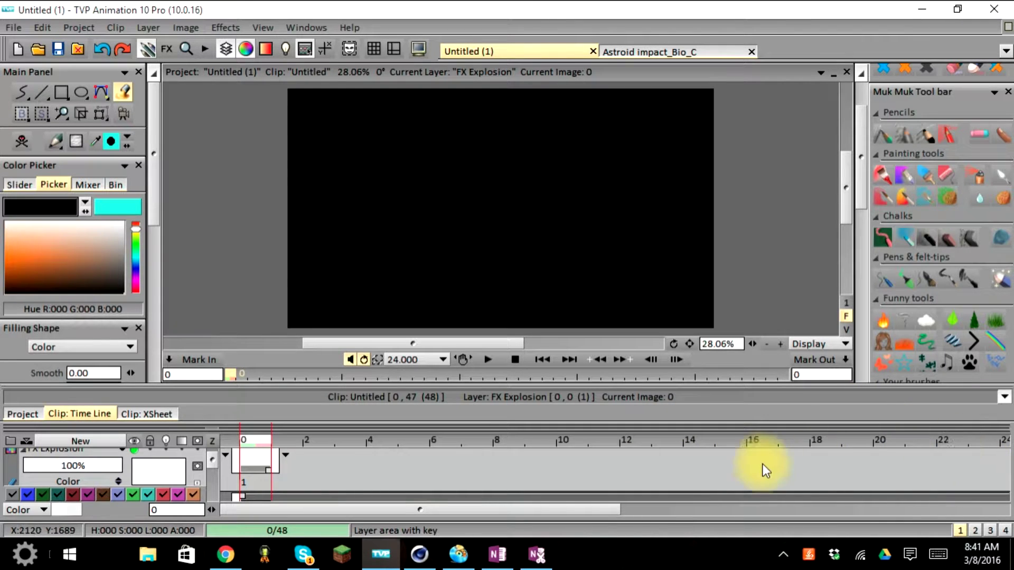
pyautogui.scroll(-2, 677, 473)
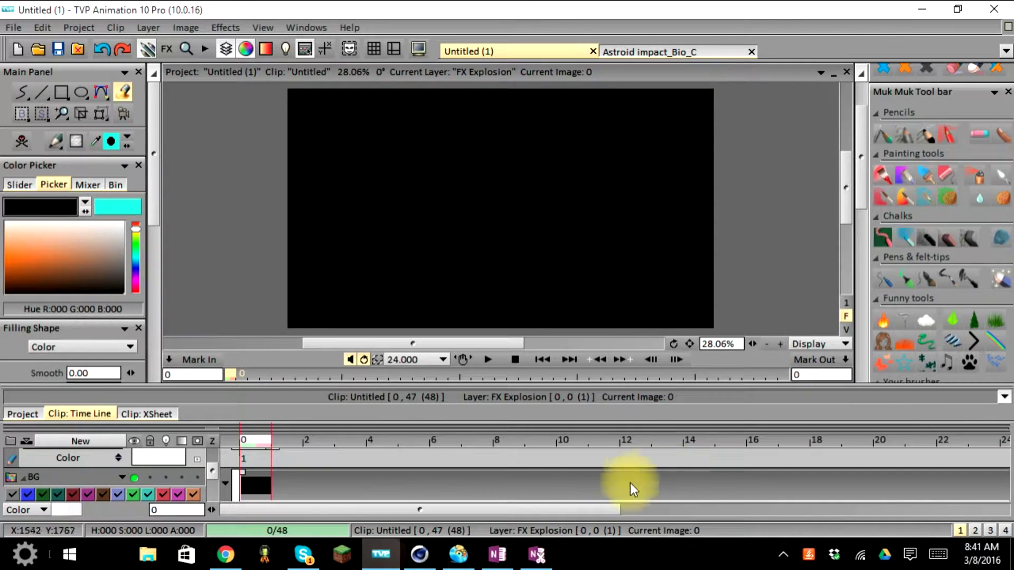
pyautogui.scroll(1, 793, 467)
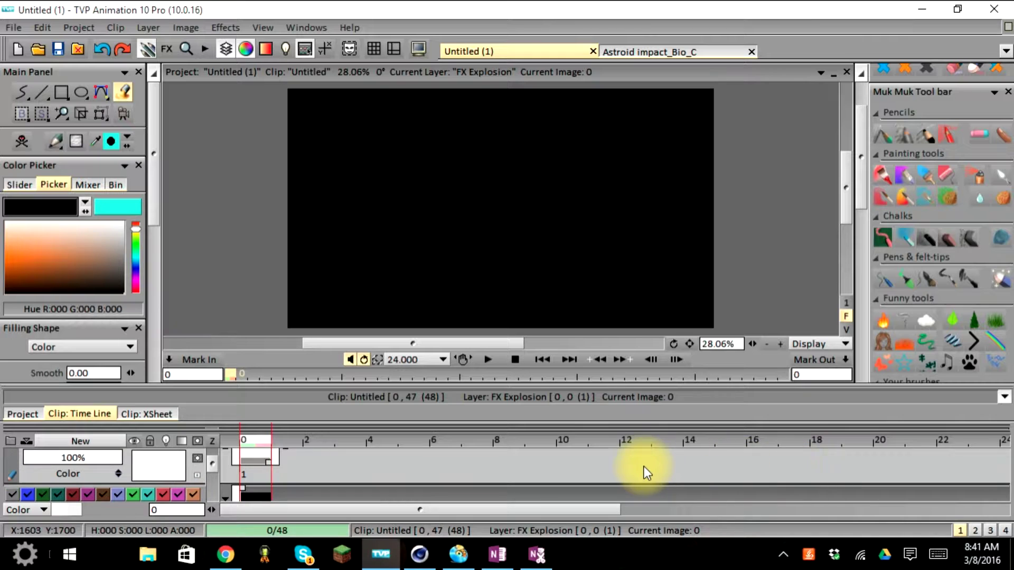
pyautogui.scroll(1, 312, 466)
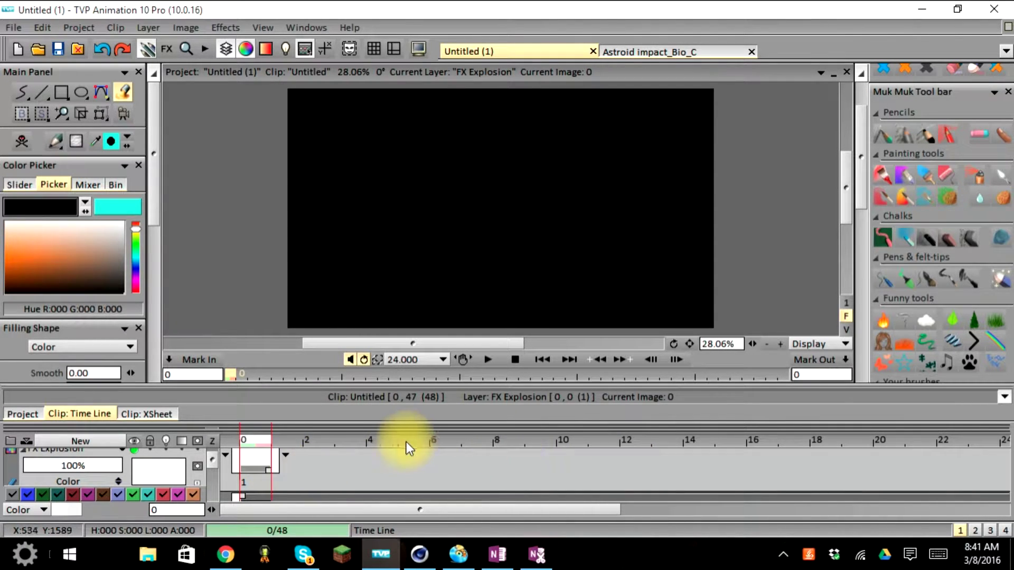
pyautogui.click(213, 441)
pyautogui.moveTo(213, 441)
pyautogui.mouseDown()
pyautogui.moveTo(175, 441)
pyautogui.moveTo(212, 441)
pyautogui.moveTo(195, 442)
pyautogui.mouseUp()
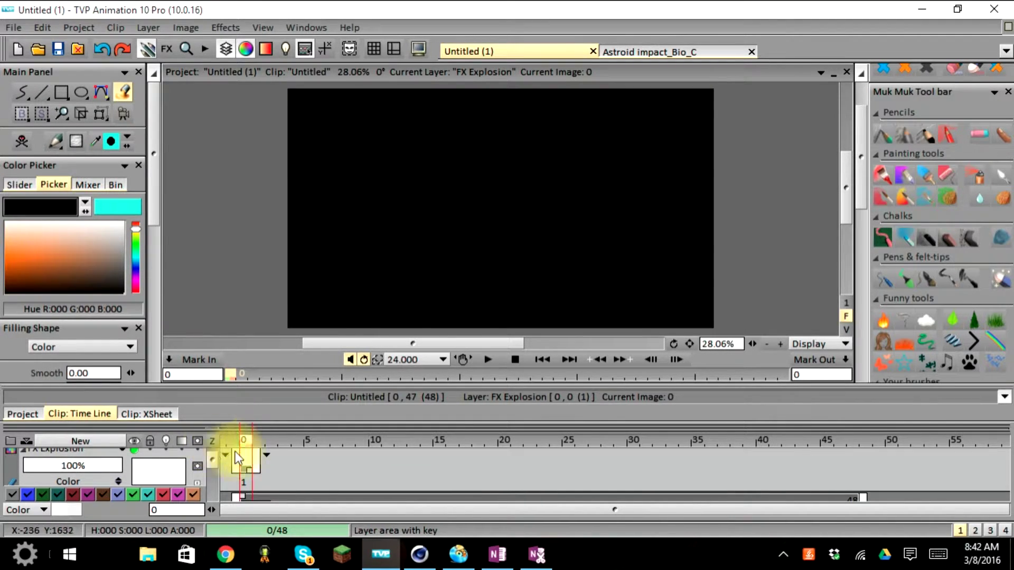
pyautogui.scroll(-1, 338, 469)
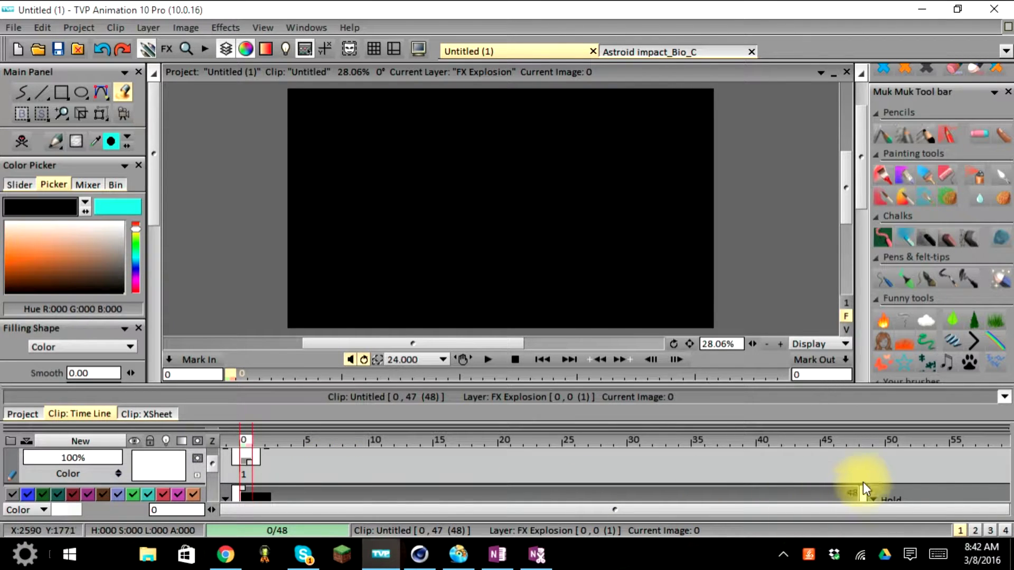
pyautogui.scroll(1, 621, 482)
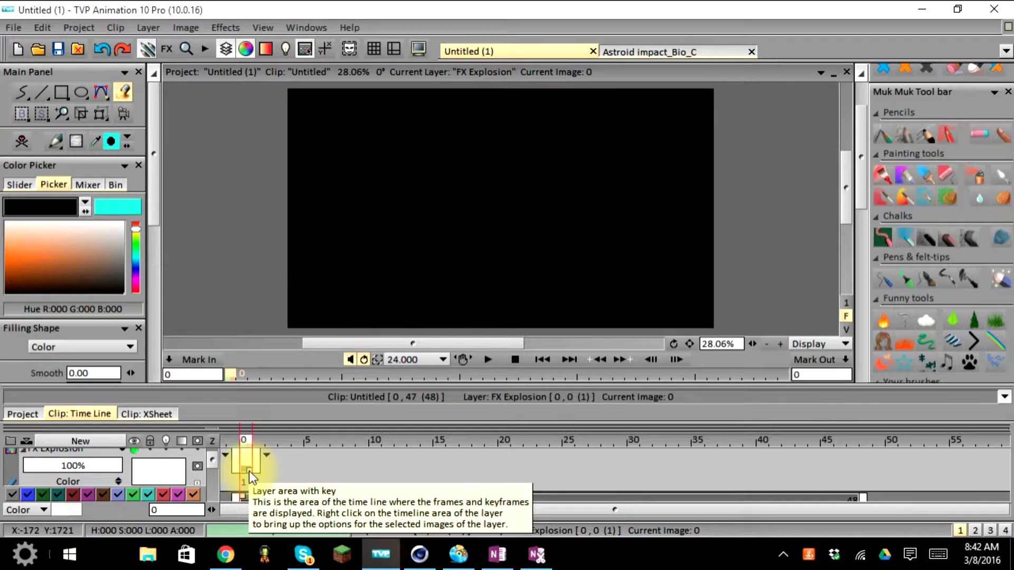
pyautogui.moveTo(249, 471); pyautogui.dragTo(857, 483)
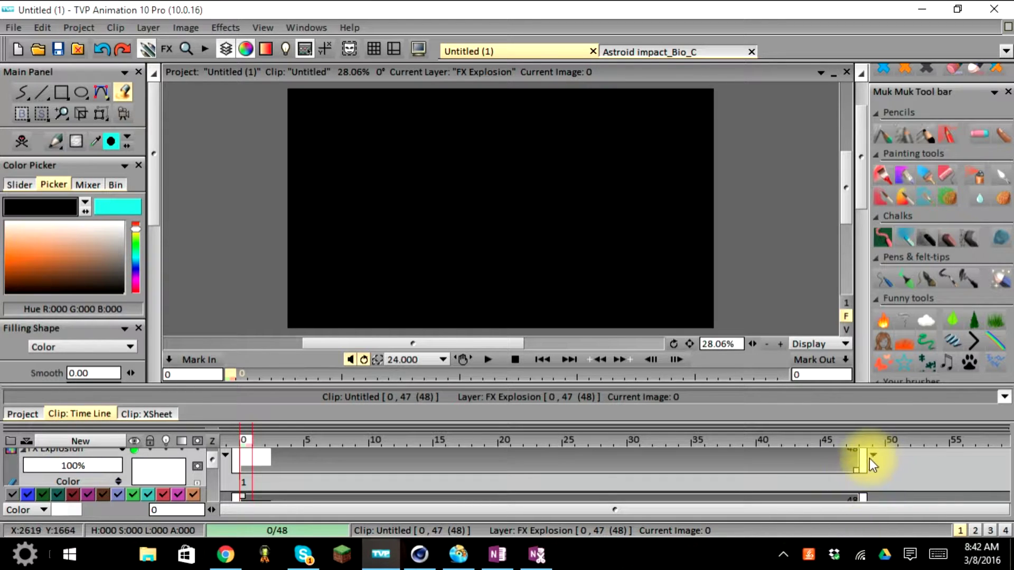
pyautogui.scroll(1, 857, 503)
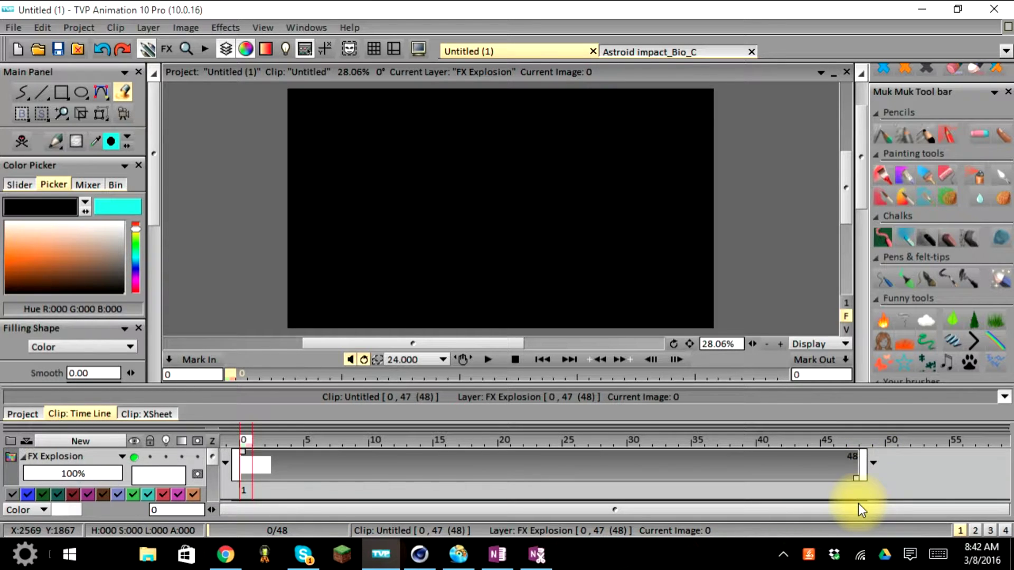
pyautogui.scroll(-2, 855, 475)
pyautogui.scroll(2, 855, 495)
pyautogui.scroll(-1, 855, 496)
pyautogui.scroll(1, 863, 458)
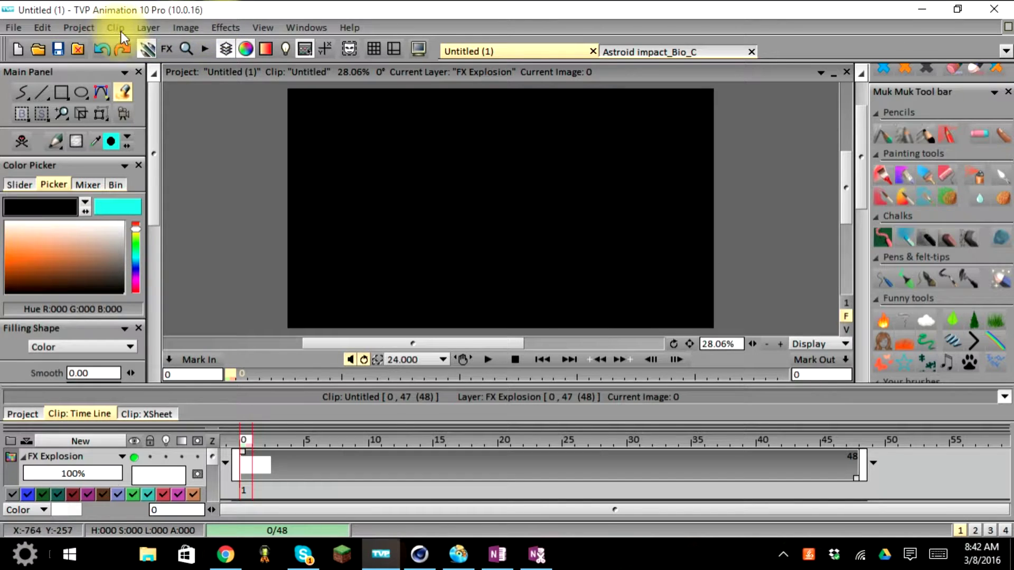
# Add the Particles Generator rendering effect to the FX stack for the FX Explosion layer
pyautogui.click(230, 27)
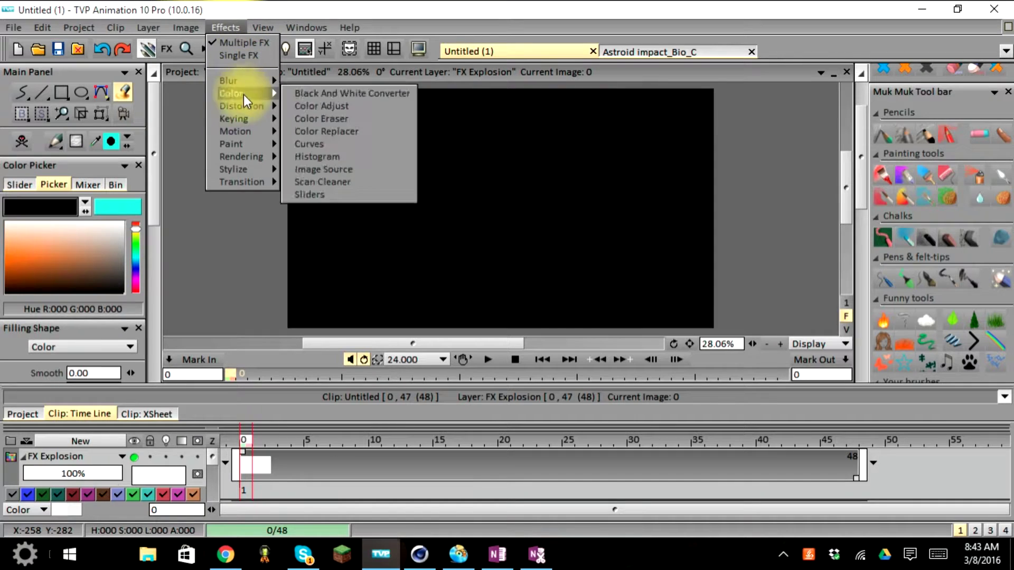
pyautogui.moveTo(242, 154)
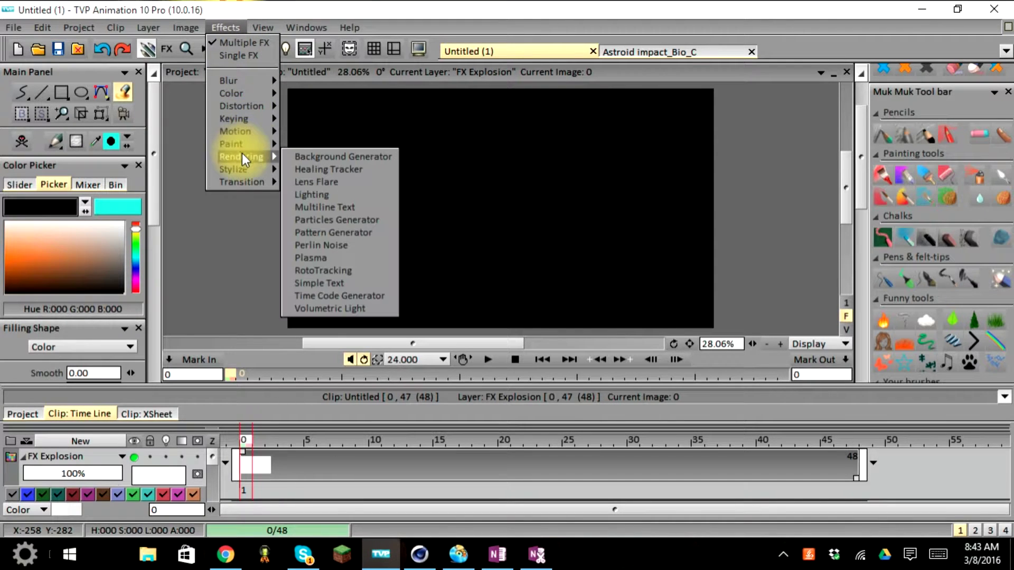
pyautogui.click(322, 219)
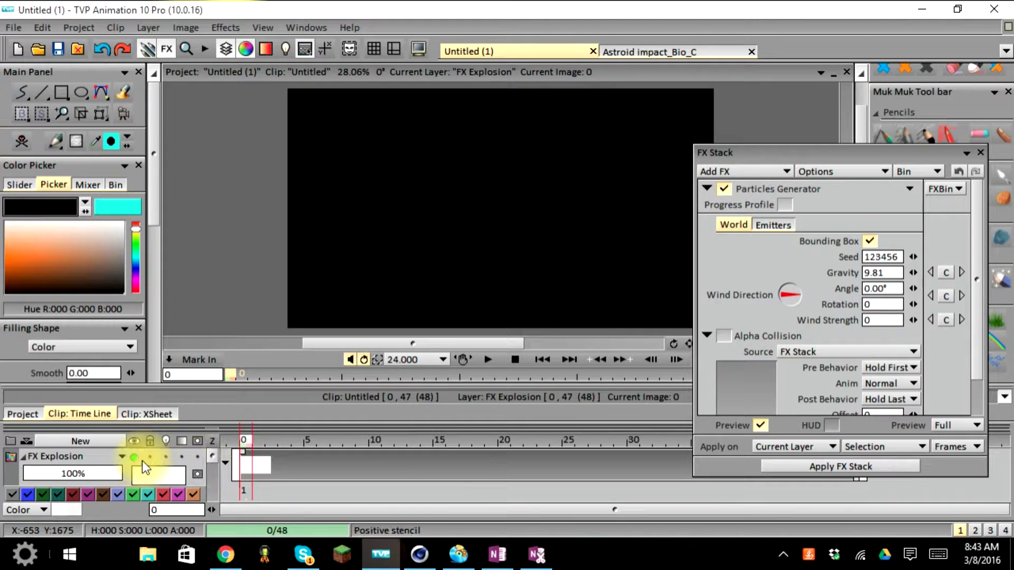
# Make FX Explosion the current layer and move the FX Stack window over the canvas to uncover the timeline
pyautogui.scroll(-3, 142, 460)
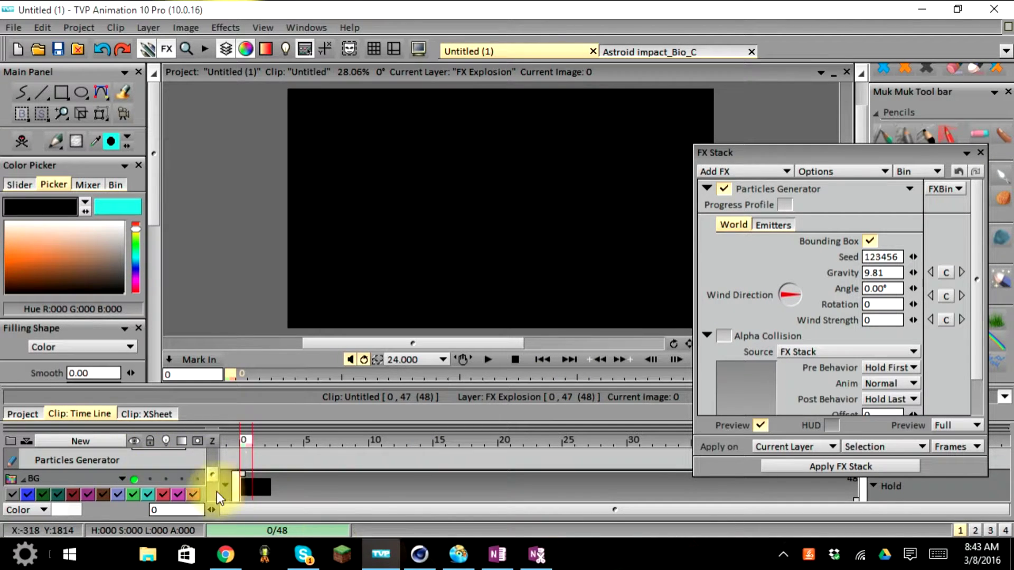
pyautogui.scroll(2, 264, 482)
pyautogui.scroll(2, 264, 483)
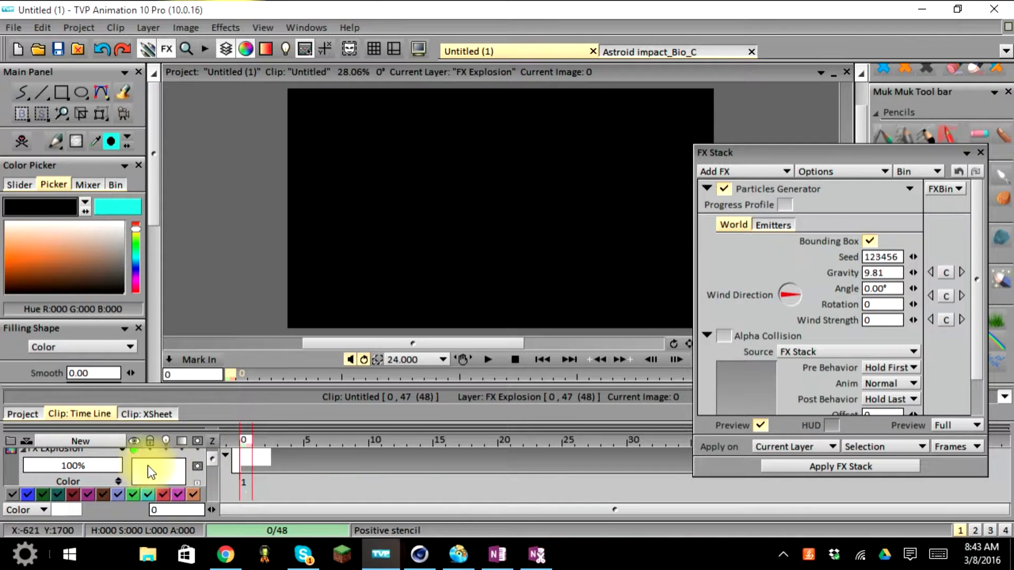
pyautogui.click(172, 468)
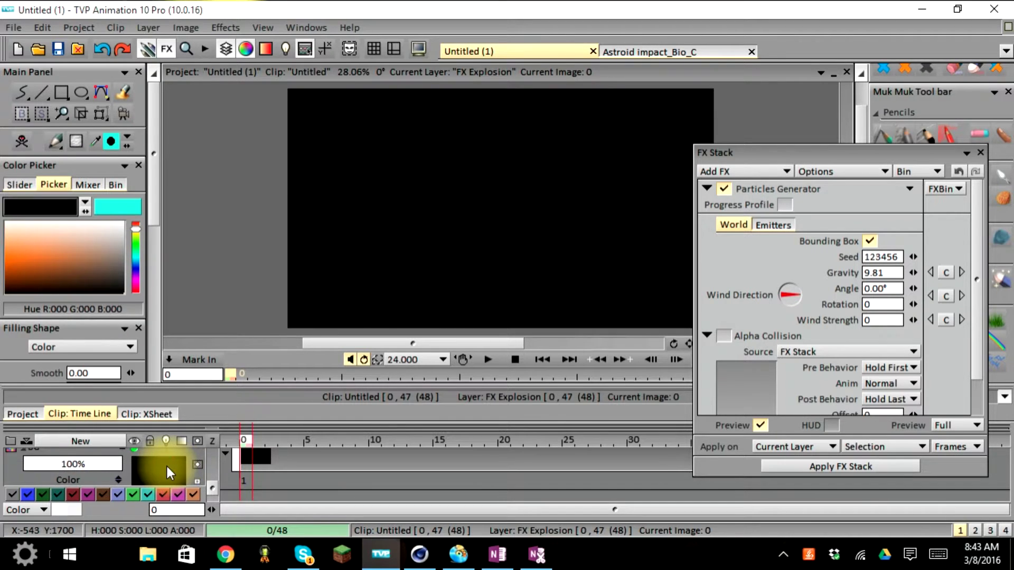
pyautogui.press('Down')
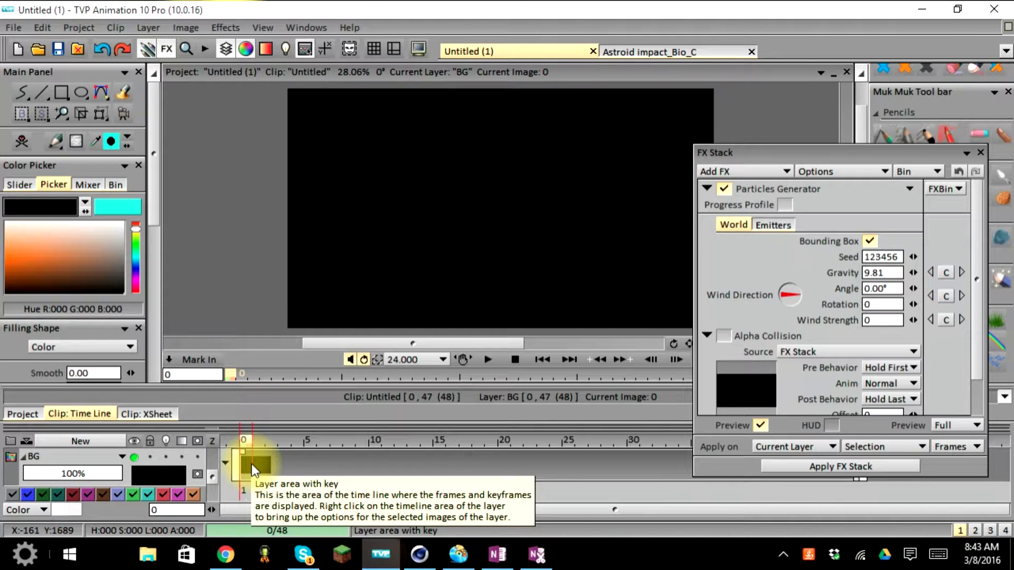
pyautogui.click(156, 474)
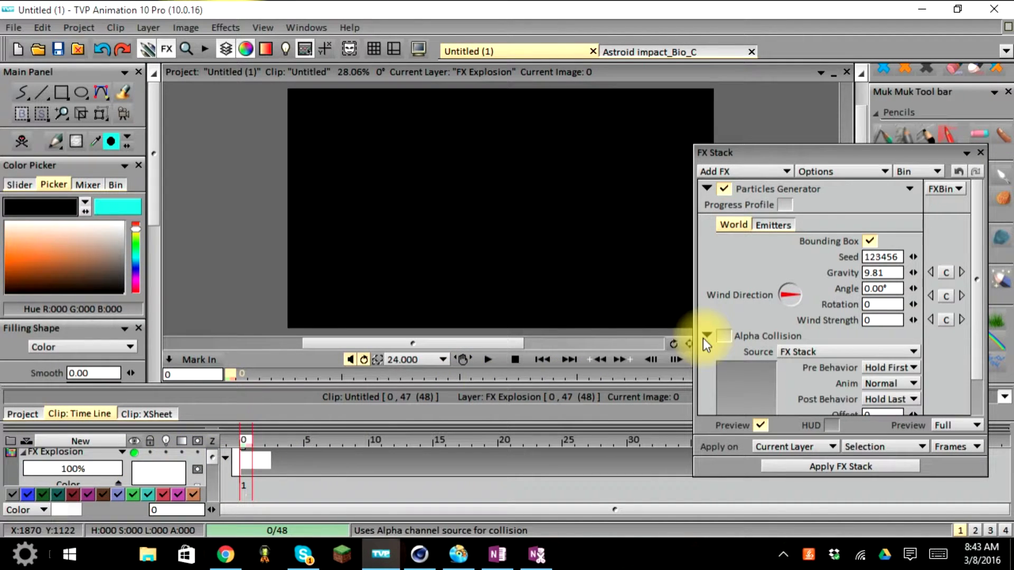
pyautogui.moveTo(808, 154); pyautogui.dragTo(672, 90)
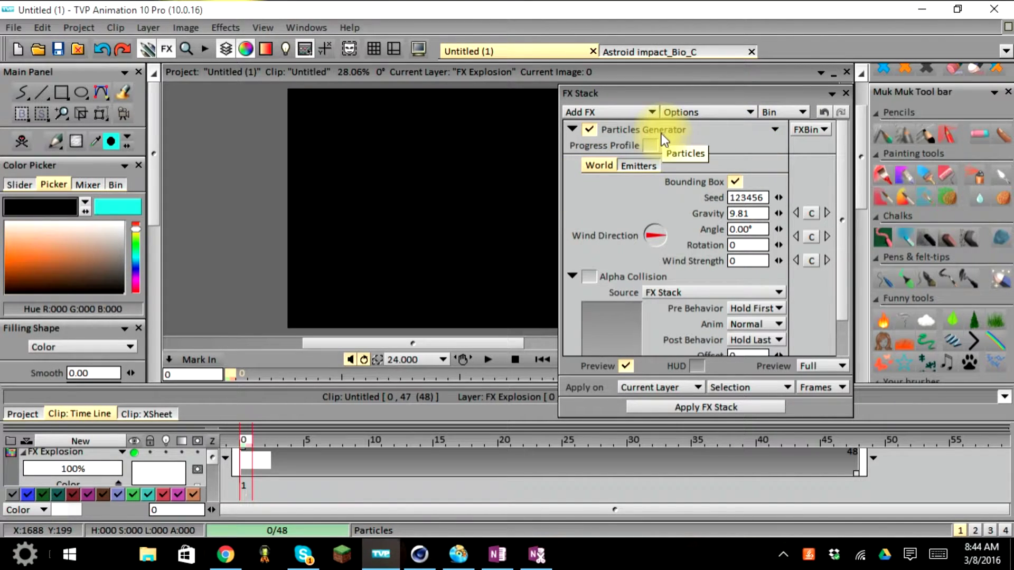
pyautogui.click(645, 166)
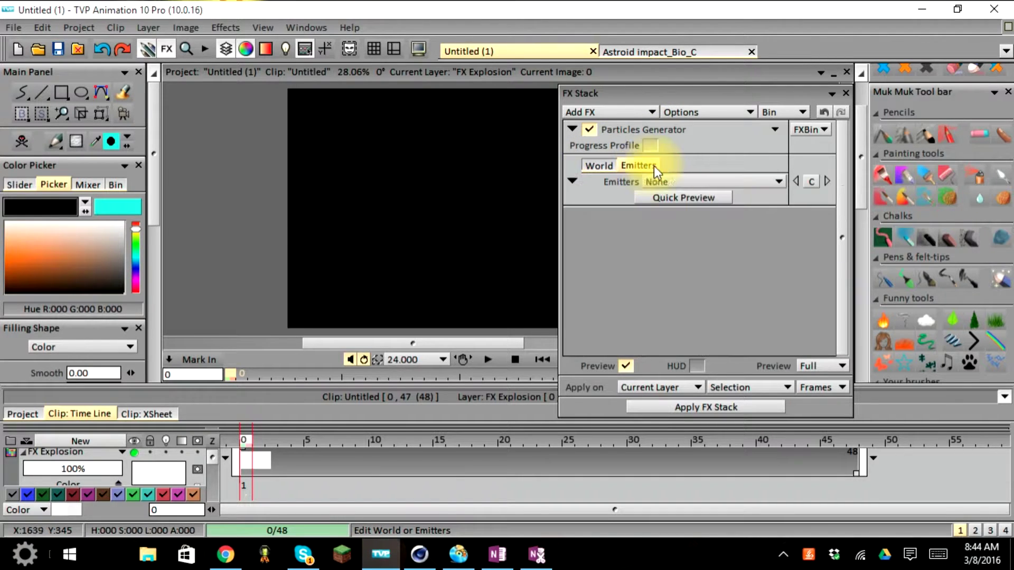
pyautogui.click(705, 184)
pyautogui.click(679, 184)
pyautogui.moveTo(726, 185)
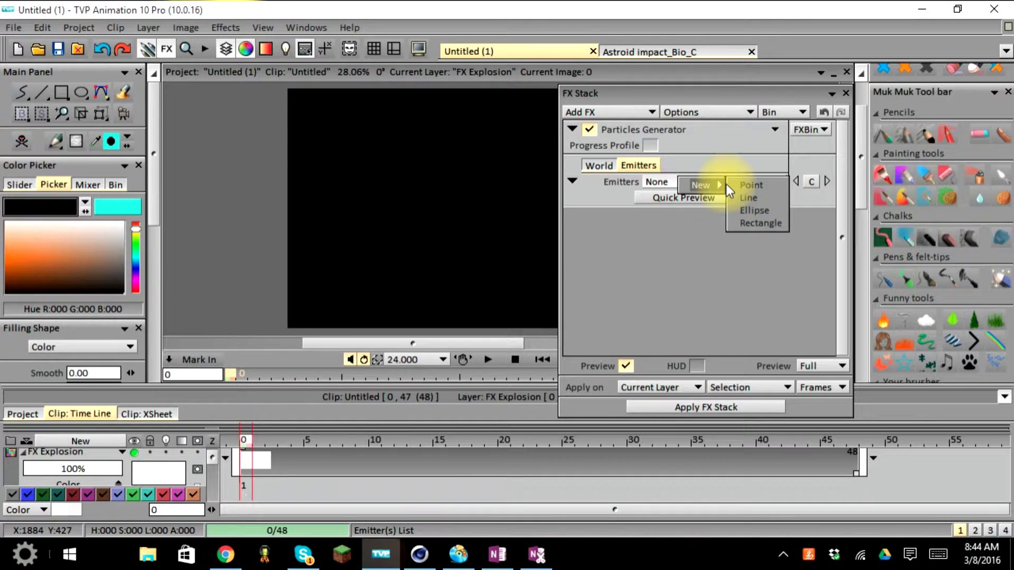
pyautogui.click(740, 218)
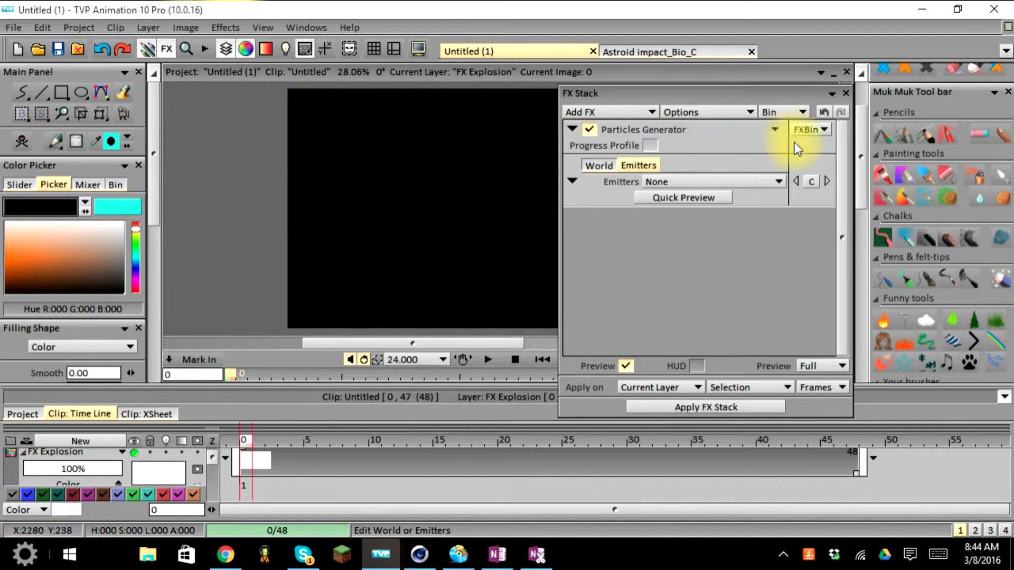
# Open the Particles Generator preset browser and preview the pyrotechnic preset explosiona
pyautogui.click(821, 132)
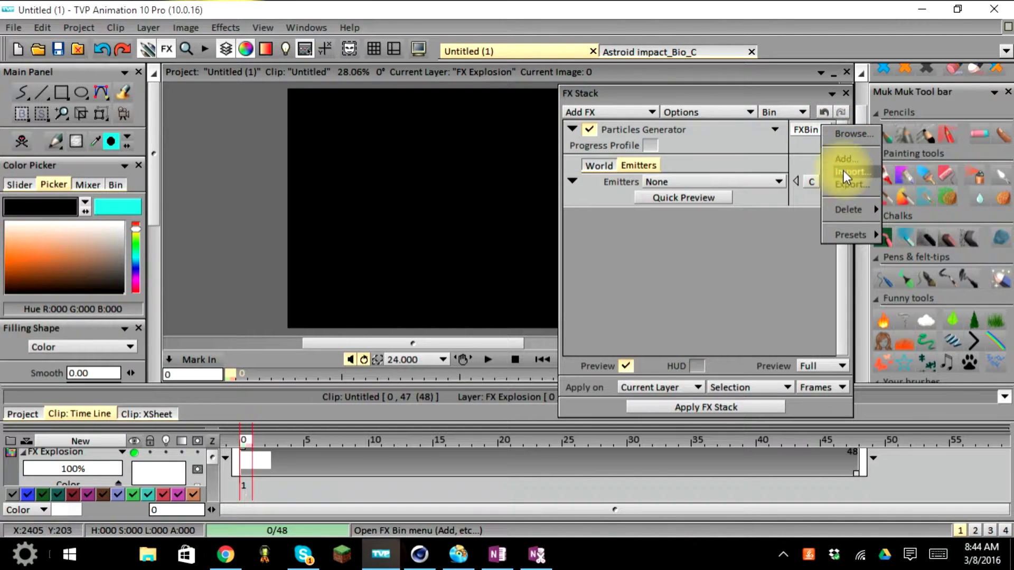
pyautogui.click(842, 132)
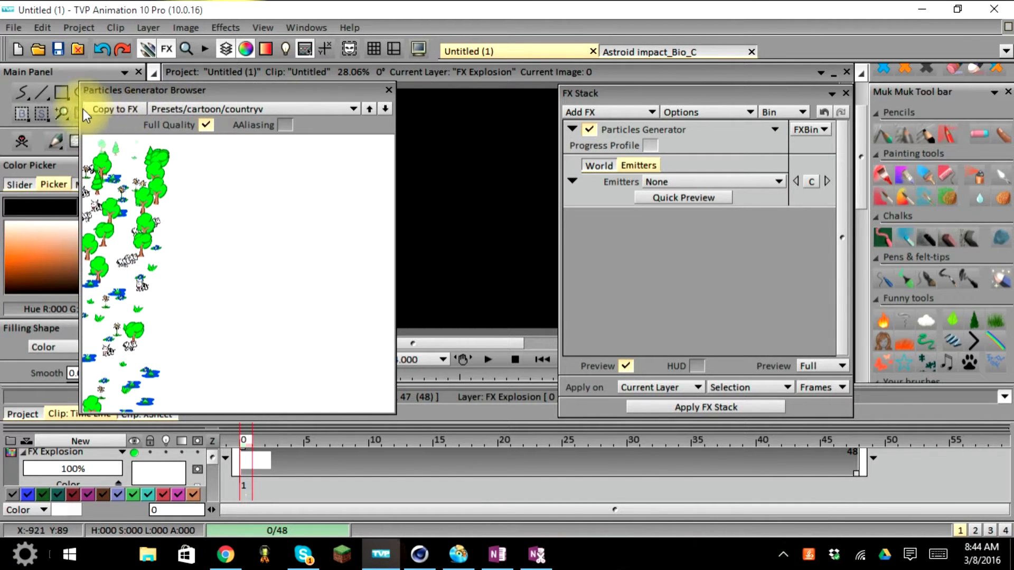
pyautogui.click(253, 110)
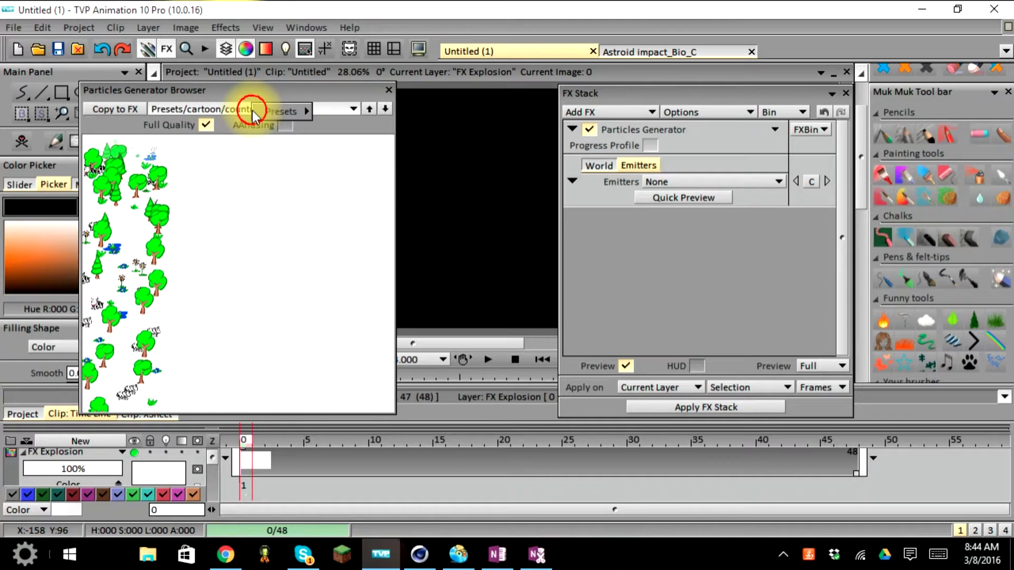
pyautogui.moveTo(264, 110)
pyautogui.moveTo(344, 162)
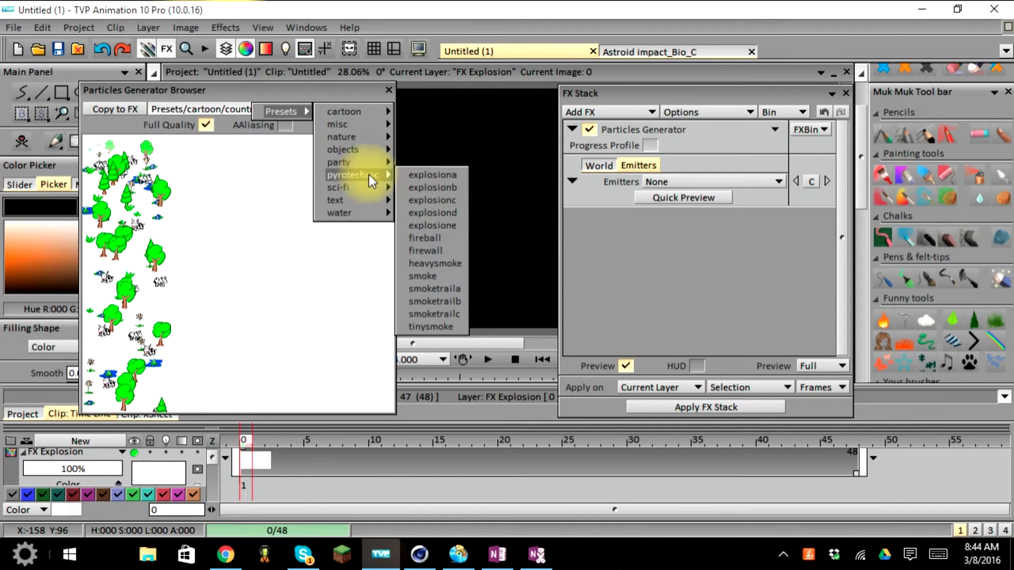
pyautogui.click(417, 176)
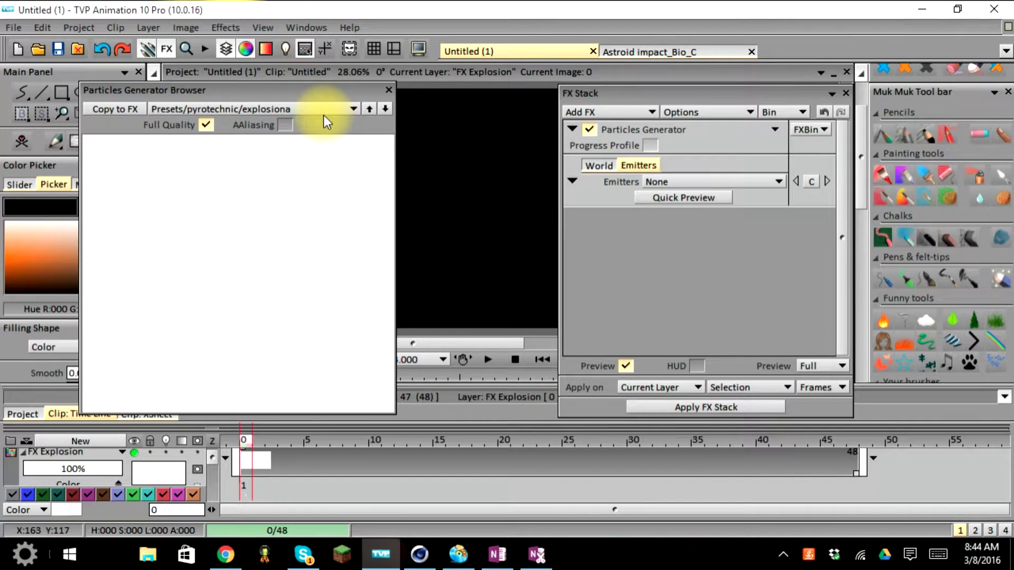
# Preview the pyrotechnic presets explosionb and explosionc in the particle preset browser
pyautogui.click(353, 109)
pyautogui.moveTo(435, 112)
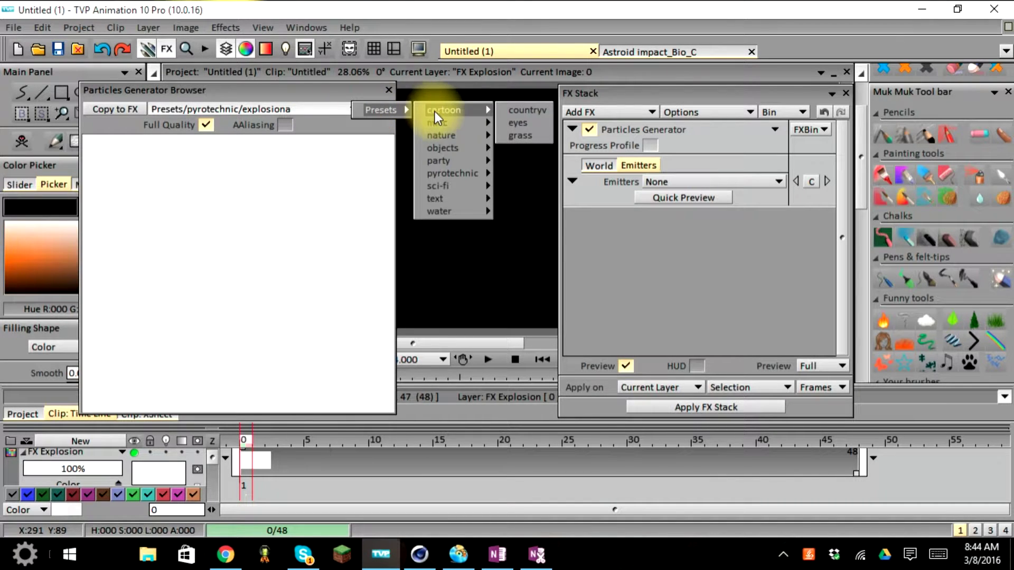
pyautogui.moveTo(437, 172)
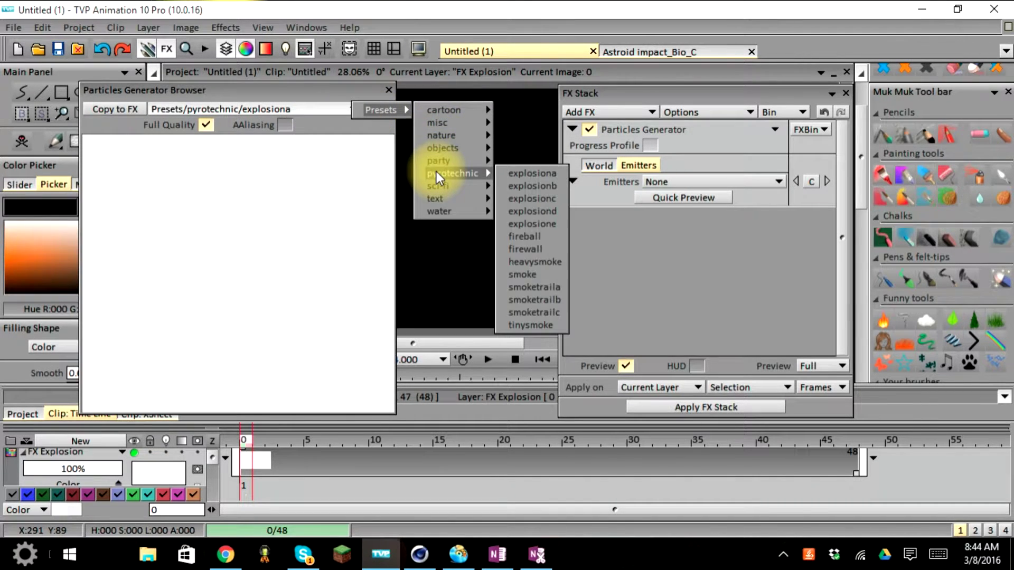
pyautogui.click(512, 186)
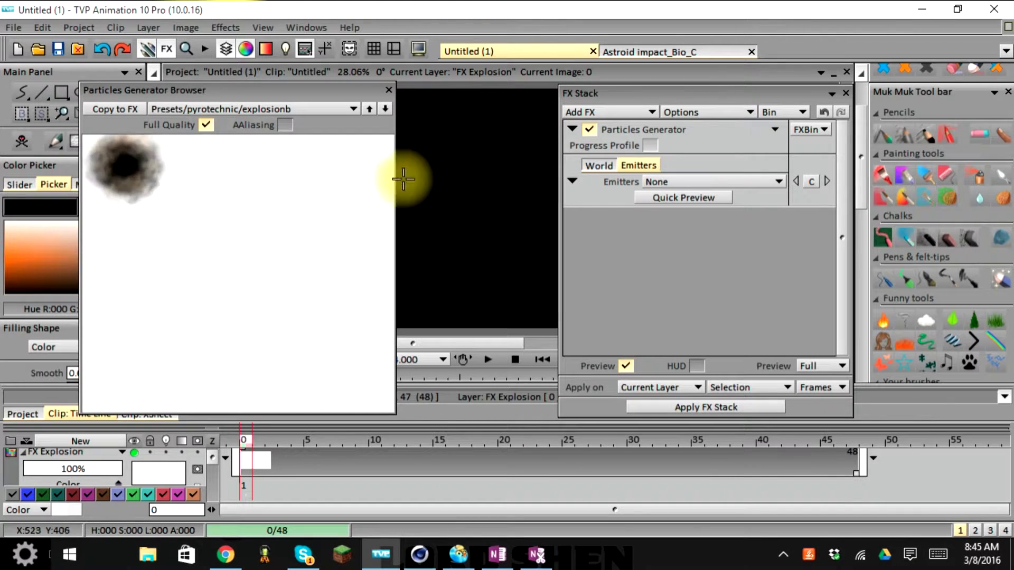
pyautogui.click(337, 108)
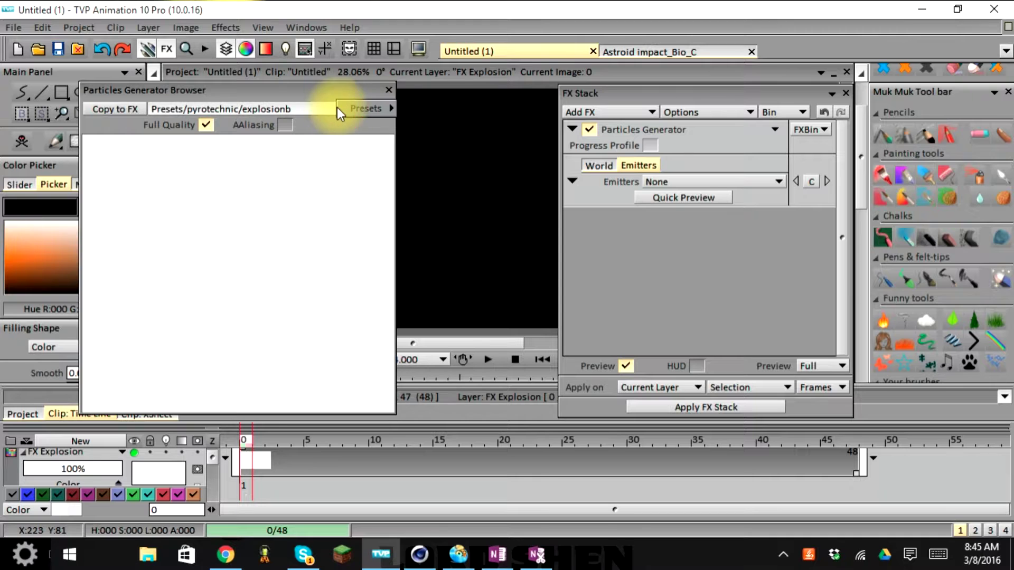
pyautogui.moveTo(359, 110)
pyautogui.moveTo(430, 171)
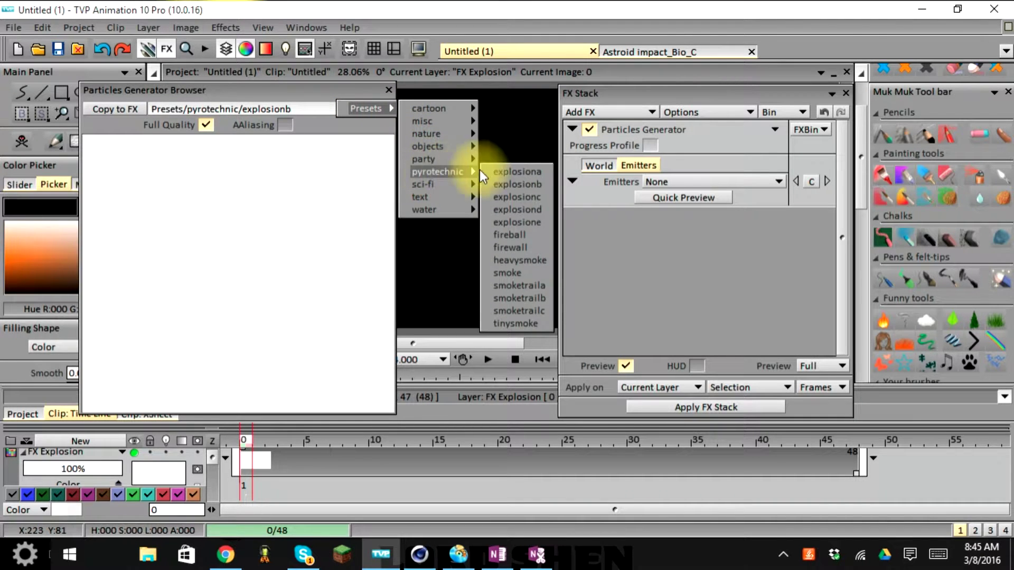
pyautogui.click(501, 198)
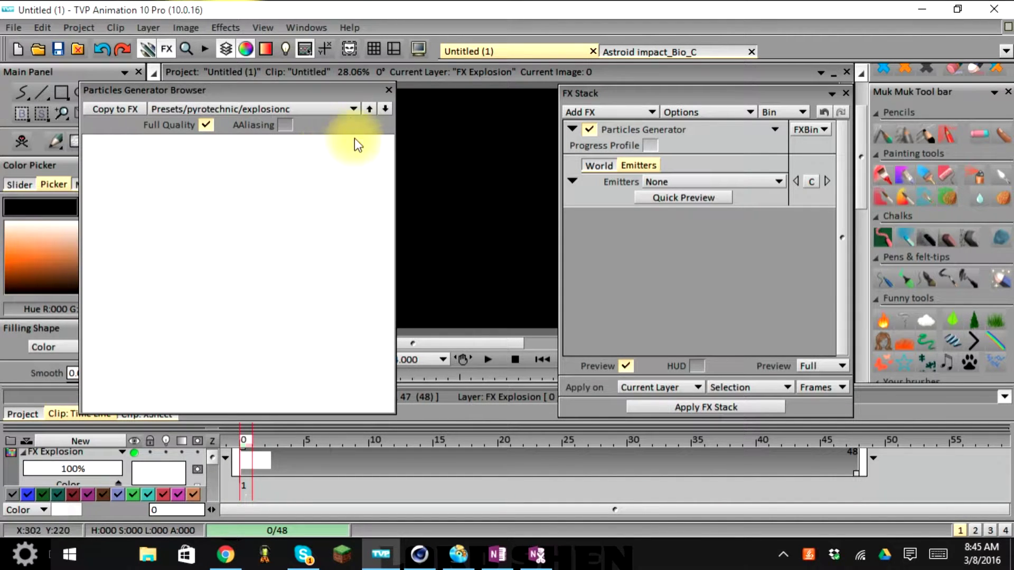
# Preview the pyrotechnic presets explosione and fireball in the particle preset browser
pyautogui.click(353, 110)
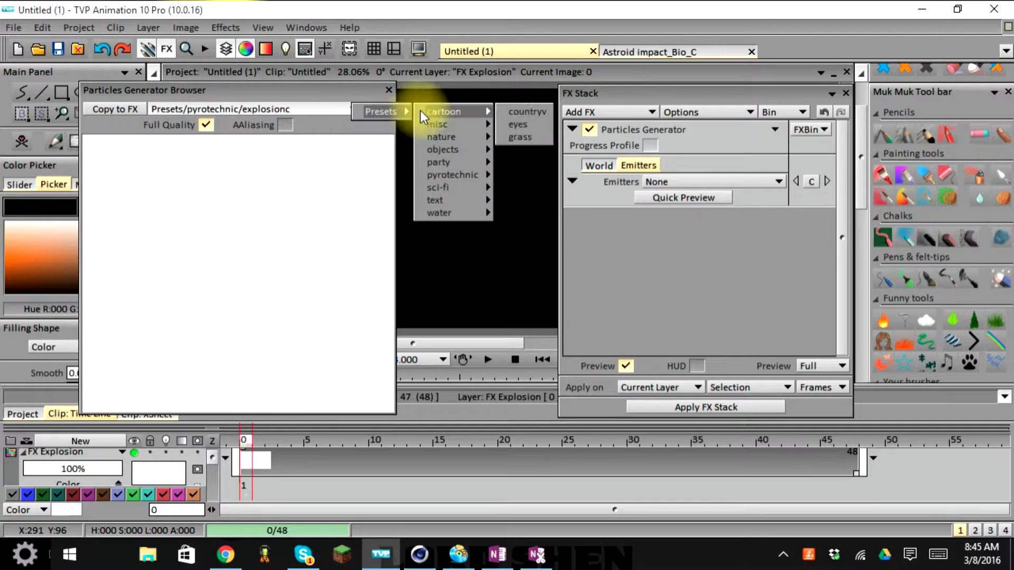
pyautogui.moveTo(434, 178)
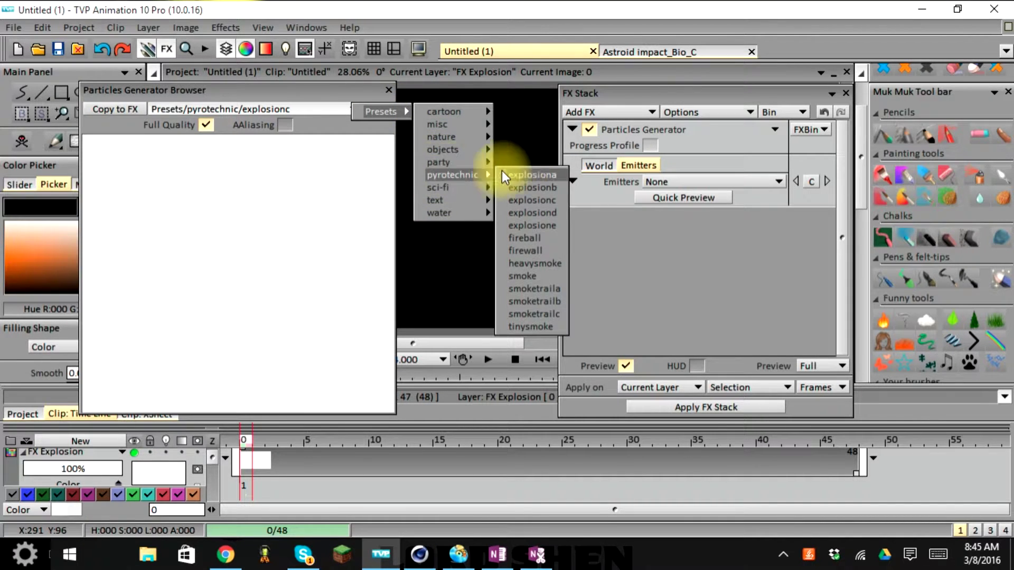
pyautogui.click(531, 225)
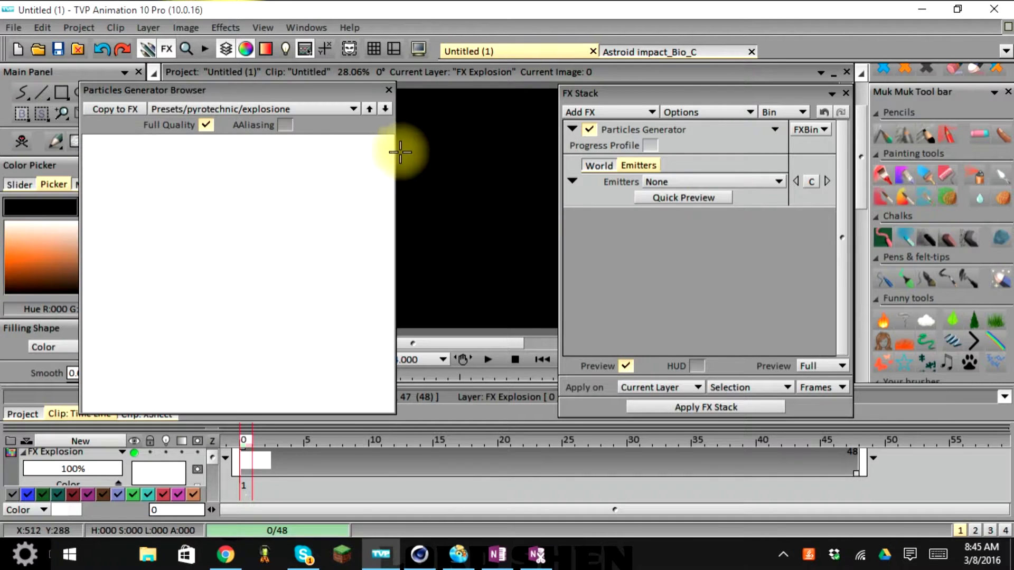
pyautogui.click(335, 110)
pyautogui.moveTo(341, 111)
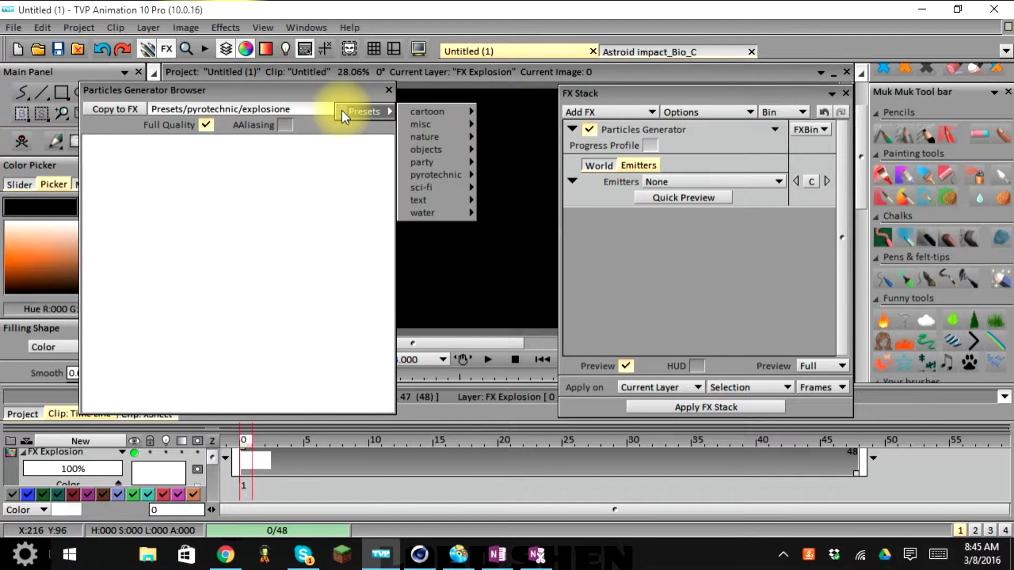
pyautogui.moveTo(425, 151)
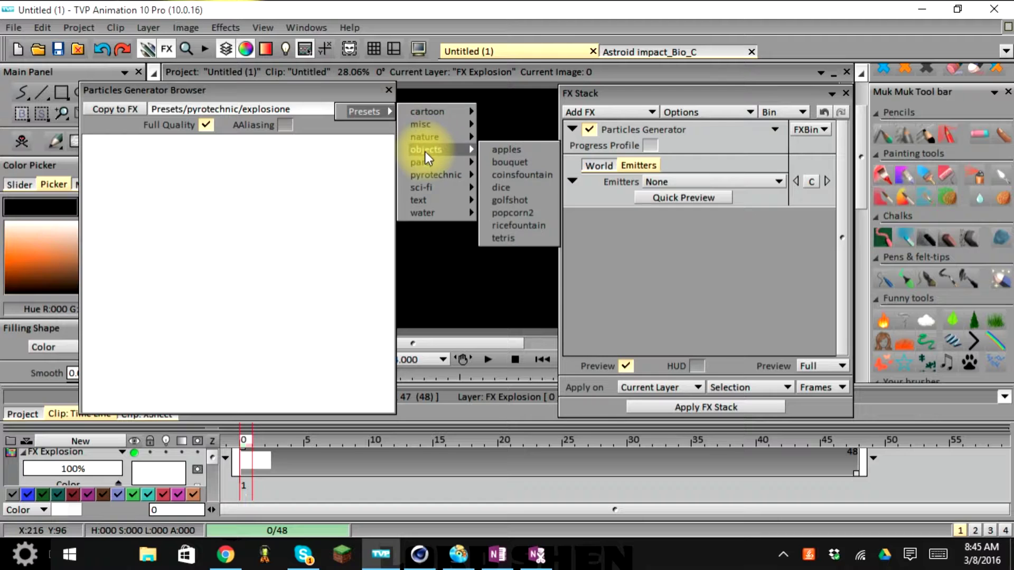
pyautogui.moveTo(425, 173)
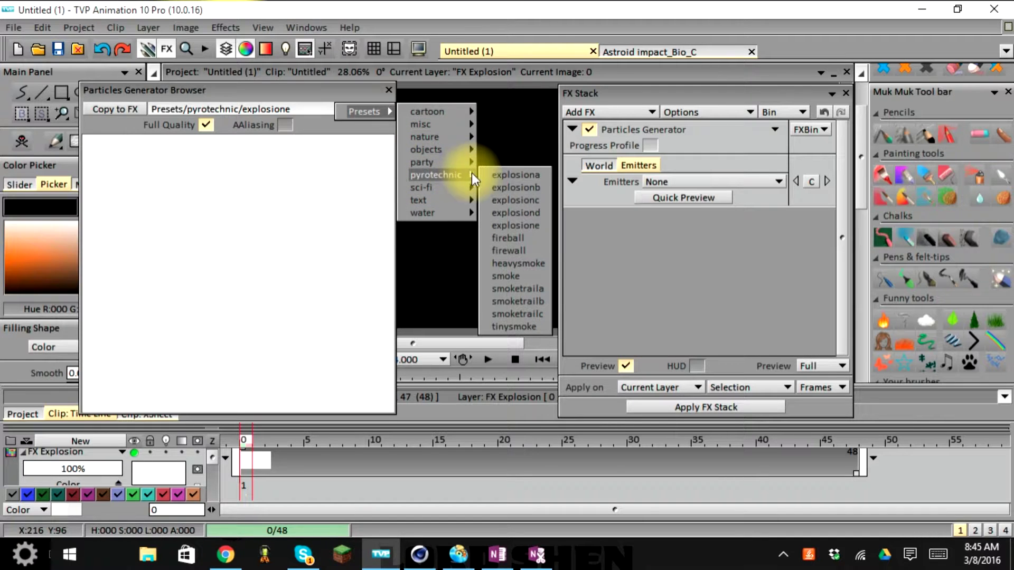
pyautogui.click(508, 241)
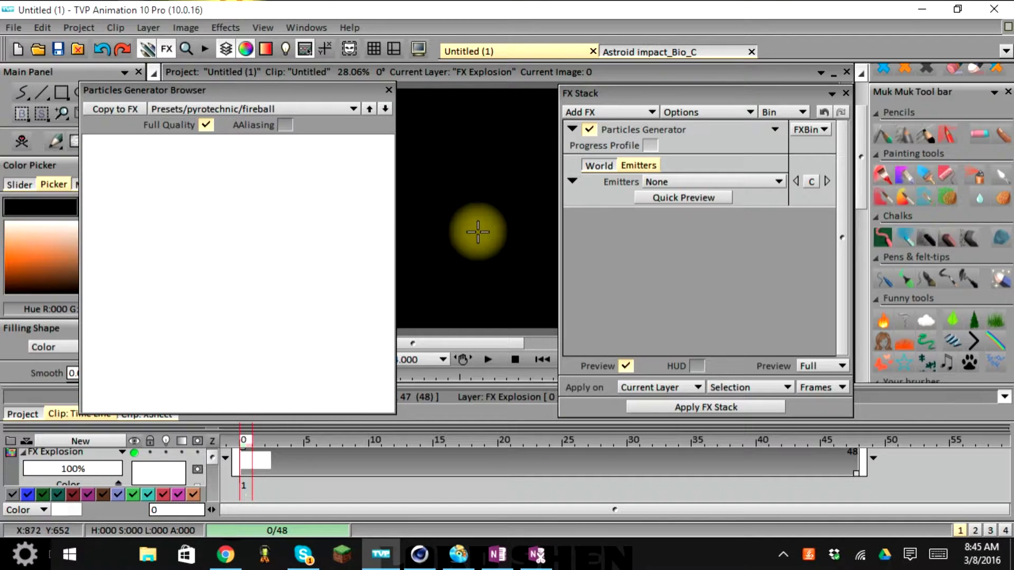
# Preview the pyrotechnic presets heavysmoke and smoketraila, and close the particle preset browser
pyautogui.click(354, 107)
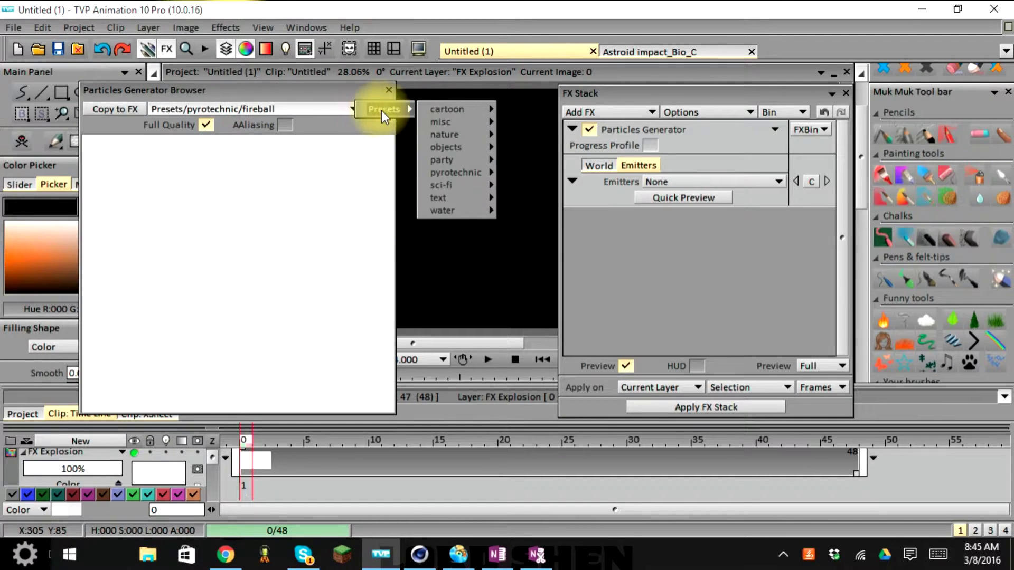
pyautogui.moveTo(464, 175)
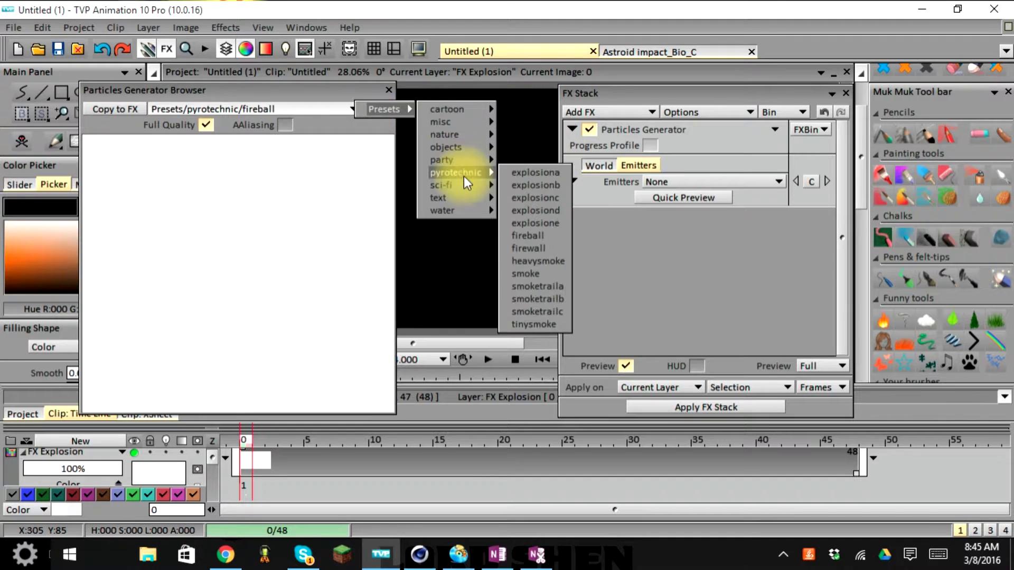
pyautogui.click(525, 261)
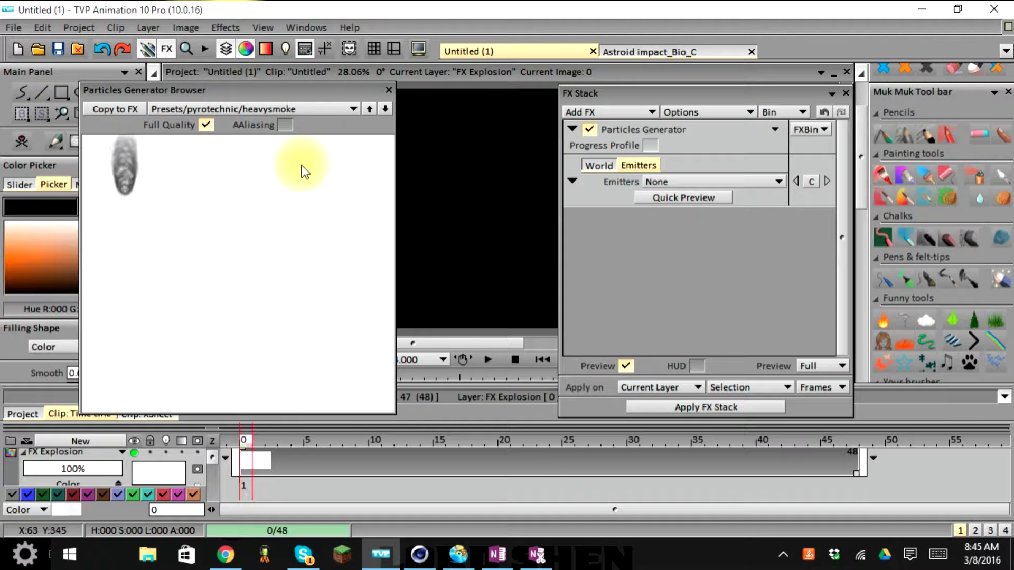
pyautogui.click(353, 108)
pyautogui.moveTo(458, 176)
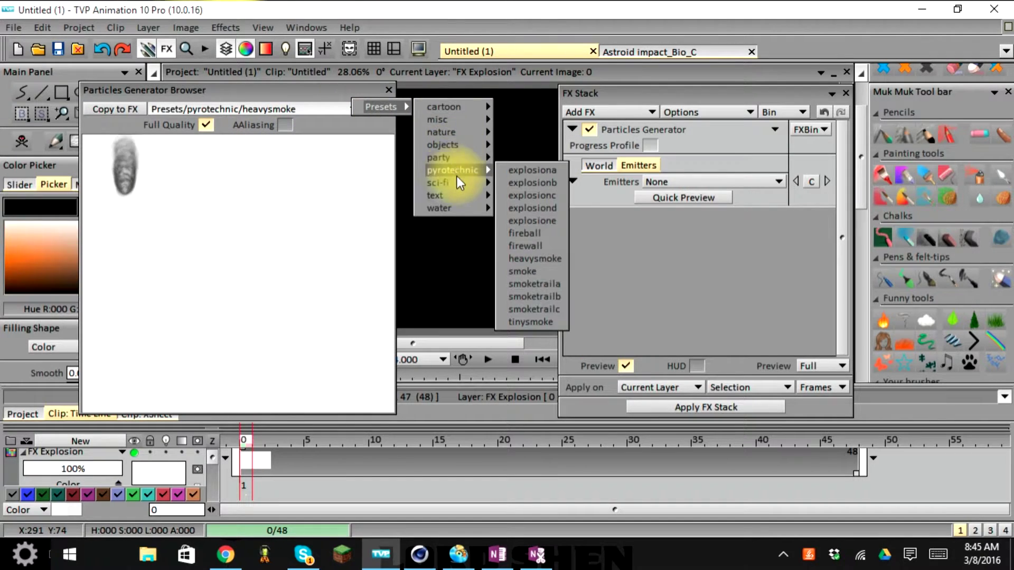
pyautogui.click(525, 283)
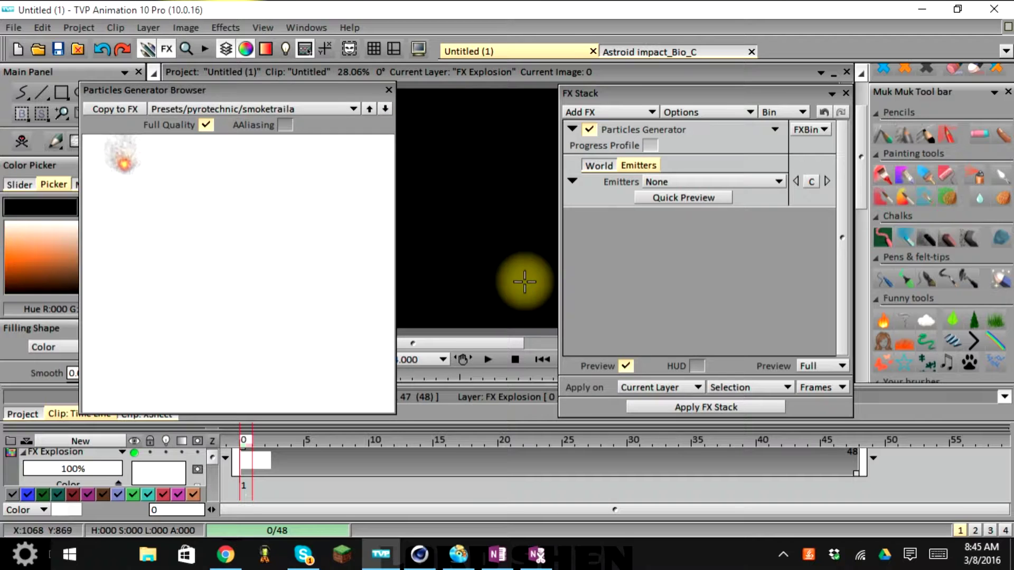
pyautogui.click(134, 165)
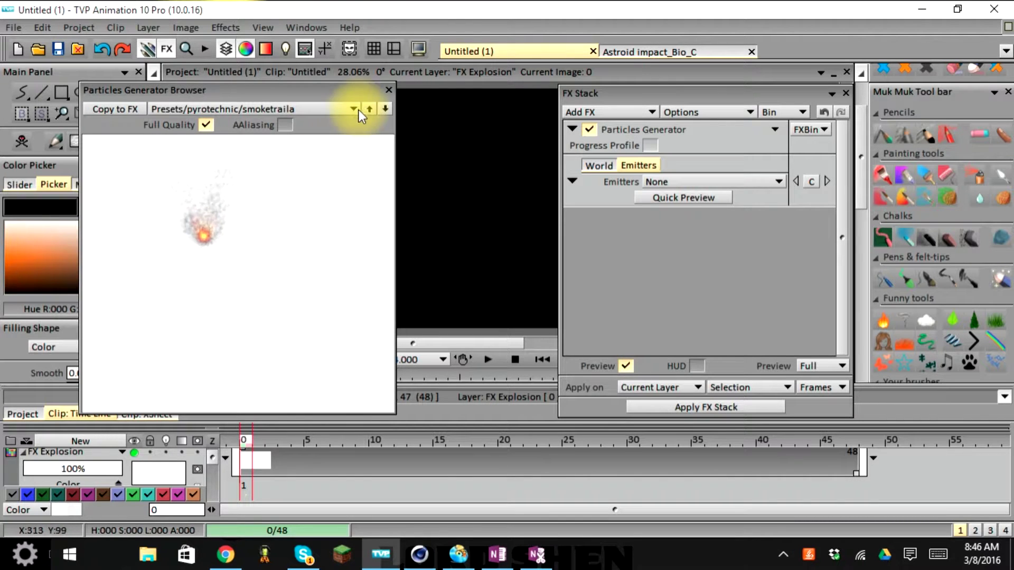
pyautogui.click(388, 88)
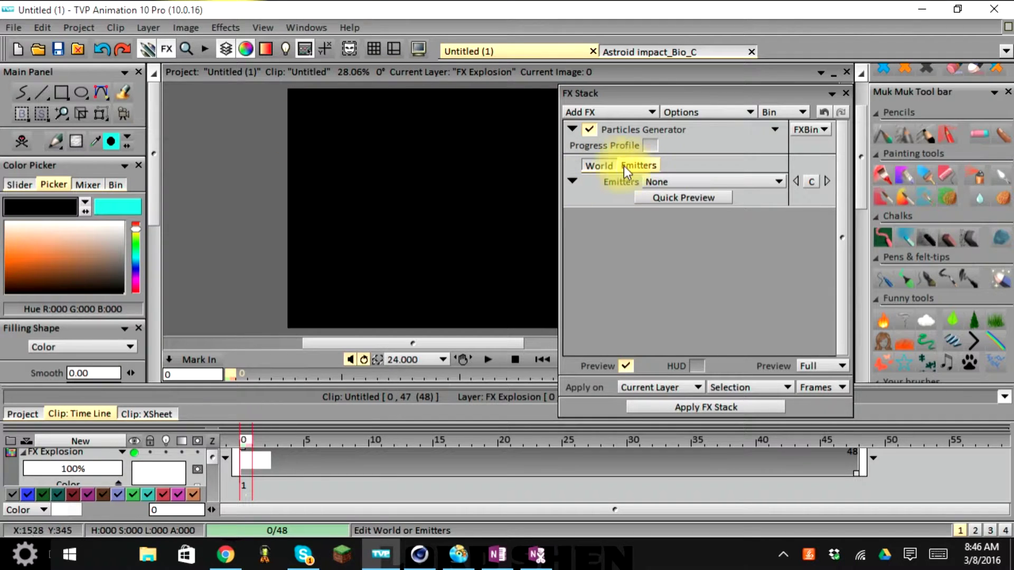
# Load the pyrotechnic preset explosionb into the Particles Generator effect
pyautogui.click(816, 129)
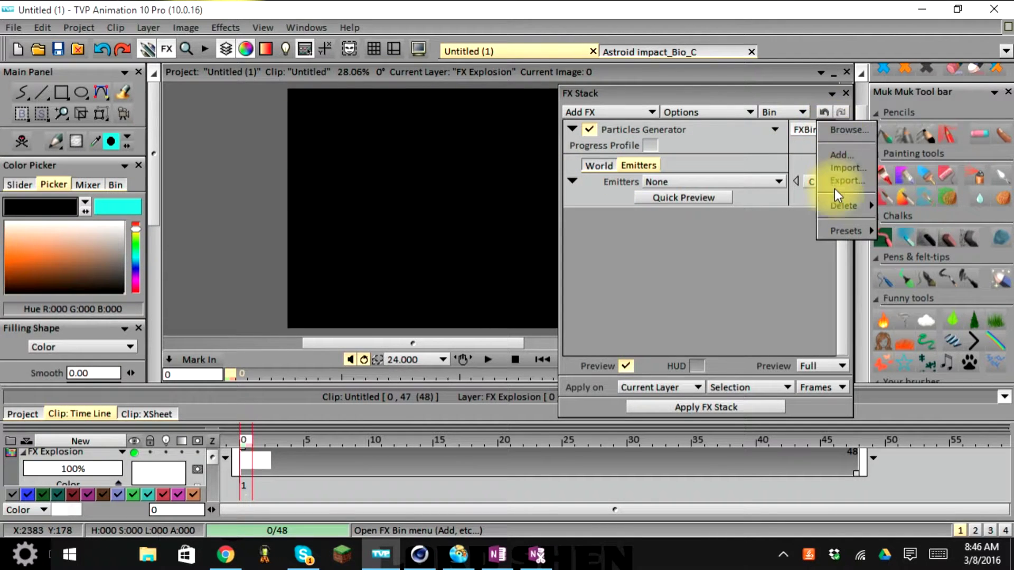
pyautogui.moveTo(841, 227)
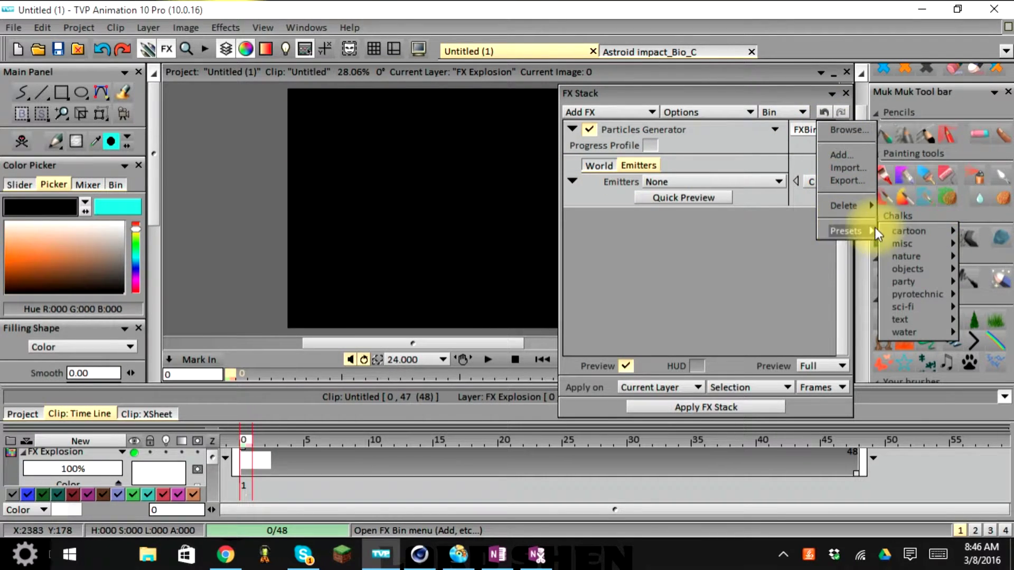
pyautogui.moveTo(905, 296)
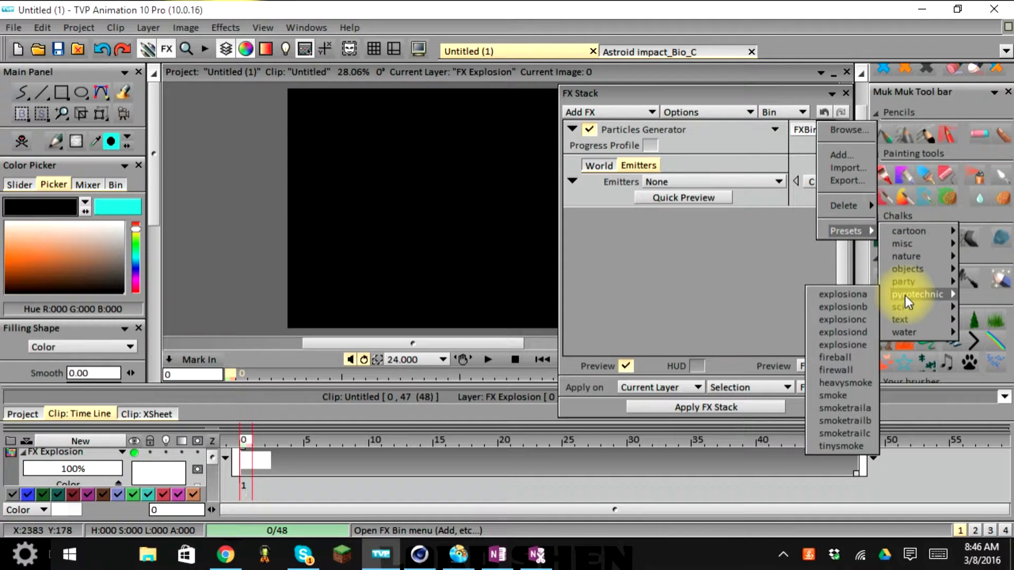
pyautogui.click(841, 307)
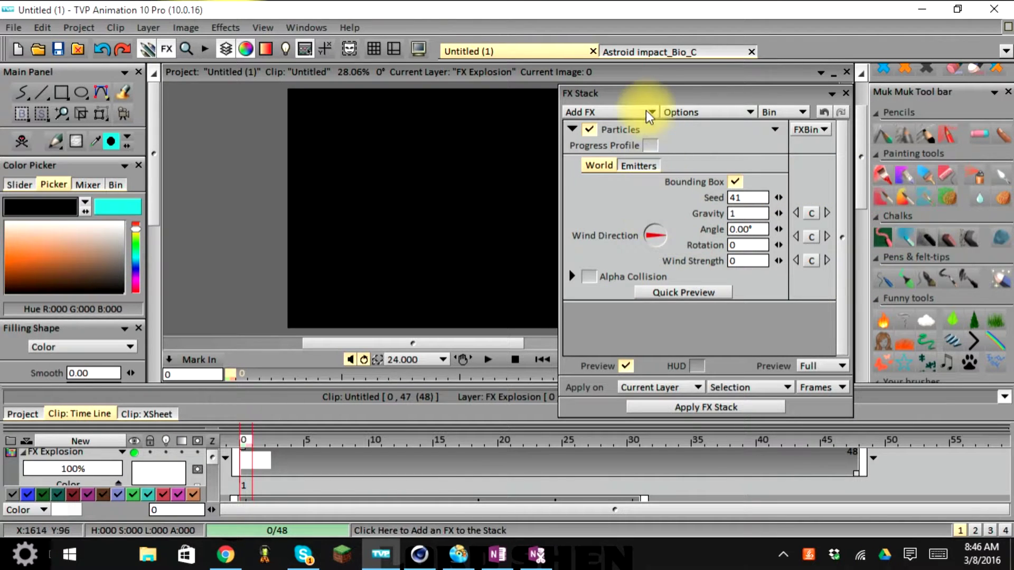
# Uncover the canvas, show the effect's HUD, and place the emitter near the canvas's lower middle at about X 780, Y 880
pyautogui.moveTo(640, 91); pyautogui.dragTo(780, 94)
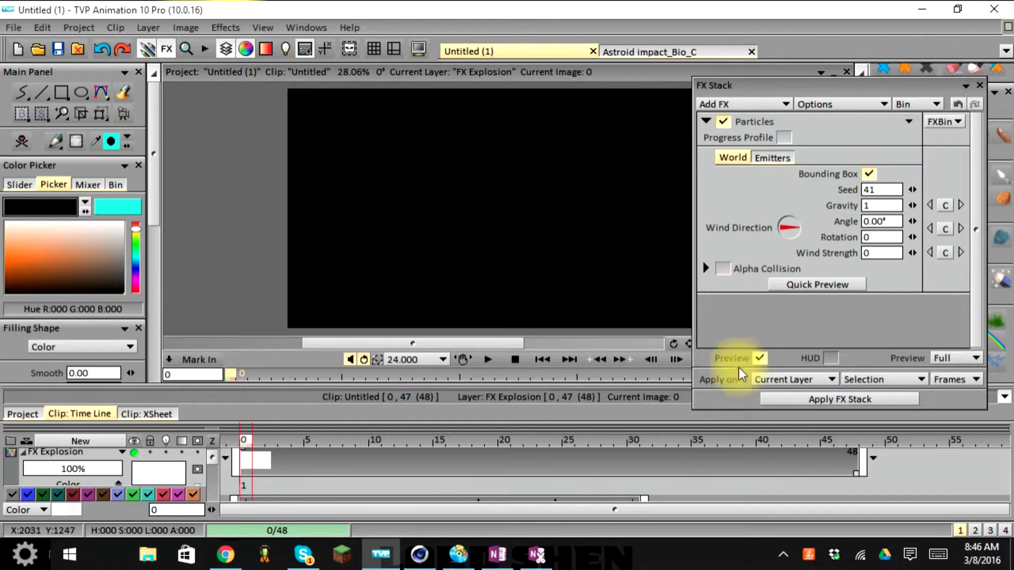
pyautogui.click(831, 357)
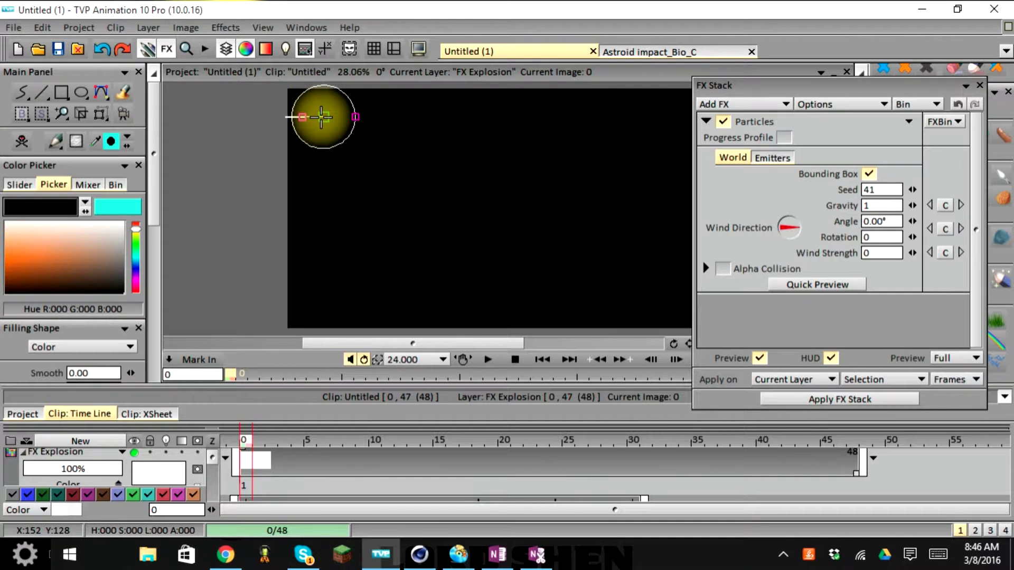
pyautogui.moveTo(326, 116); pyautogui.dragTo(462, 283)
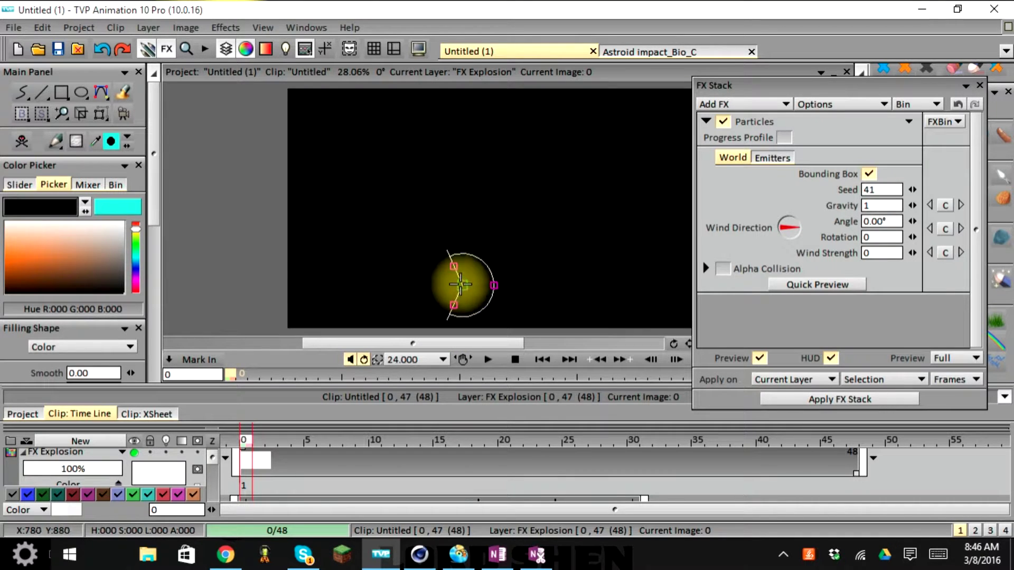
# Narrow the emitter's particle spread to a small cone and play the animation
pyautogui.moveTo(459, 241); pyautogui.dragTo(463, 286)
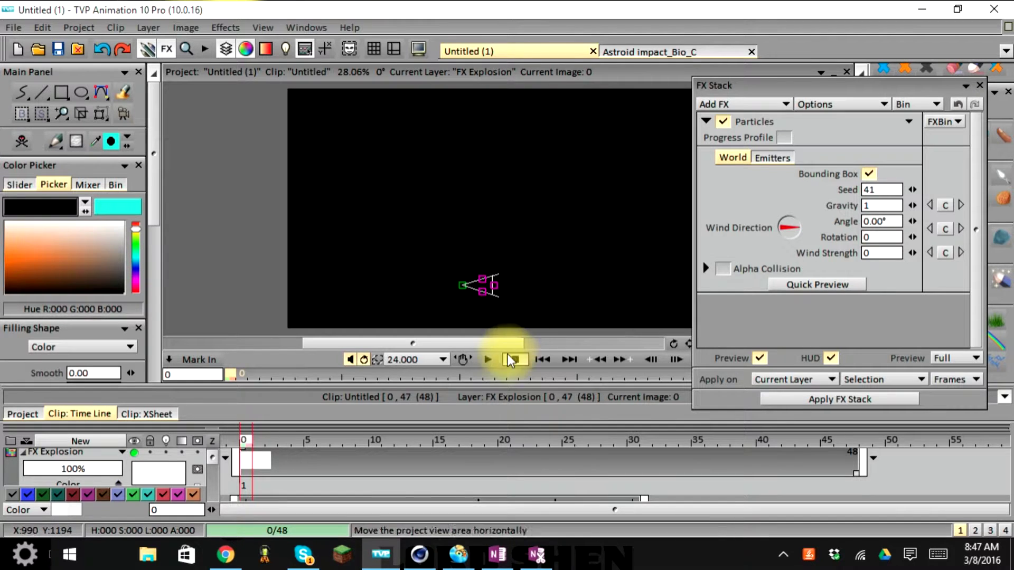
pyautogui.click(489, 361)
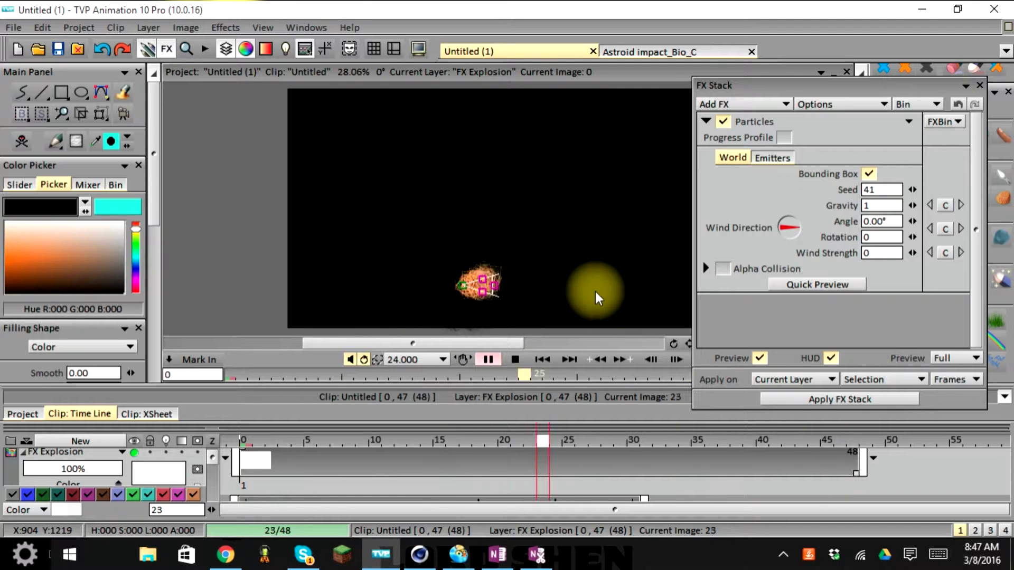
pyautogui.click(487, 359)
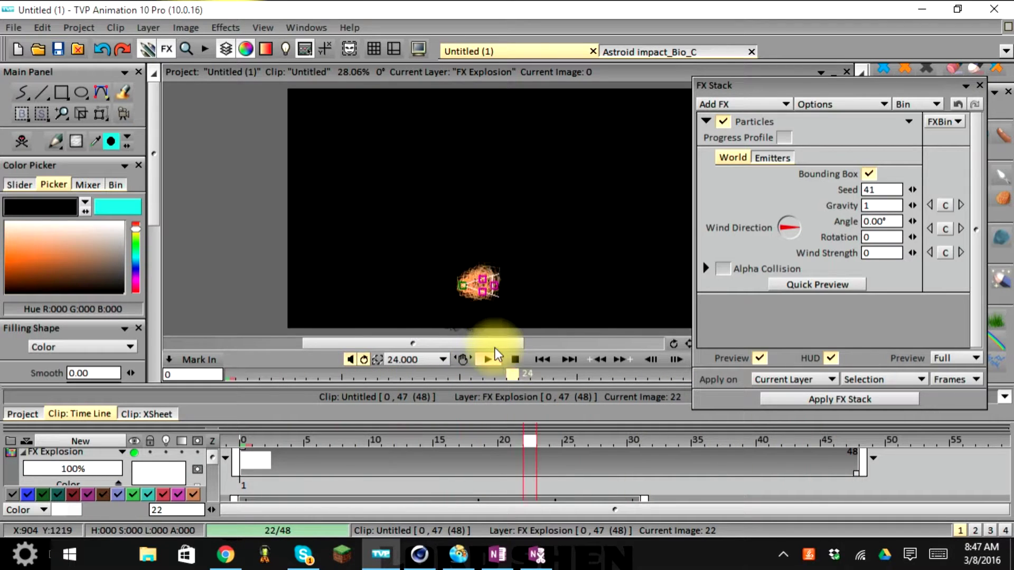
pyautogui.click(515, 359)
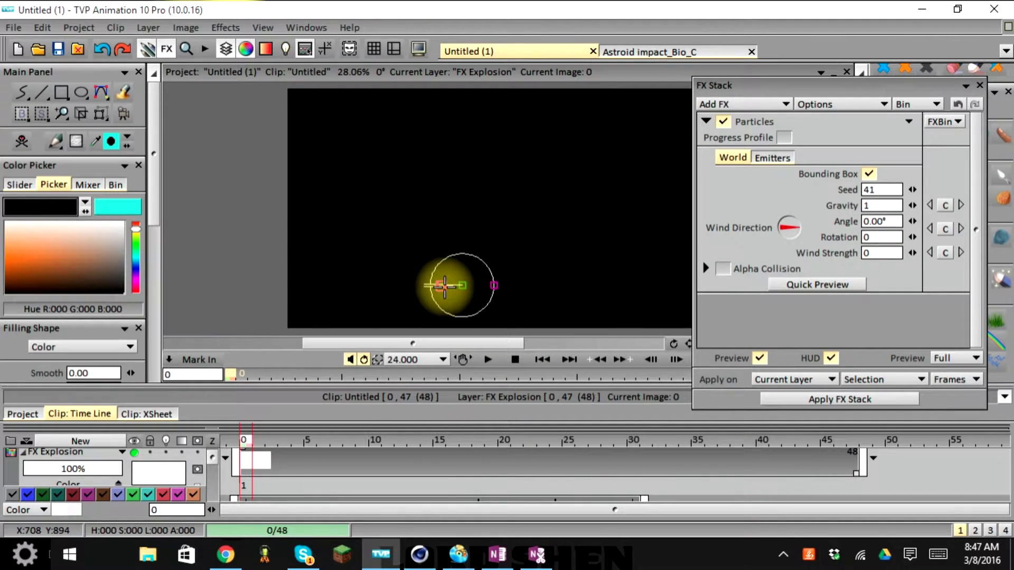
# Widen the emitter's range to 359° and play the explosion with the HUD hidden
pyautogui.click(487, 359)
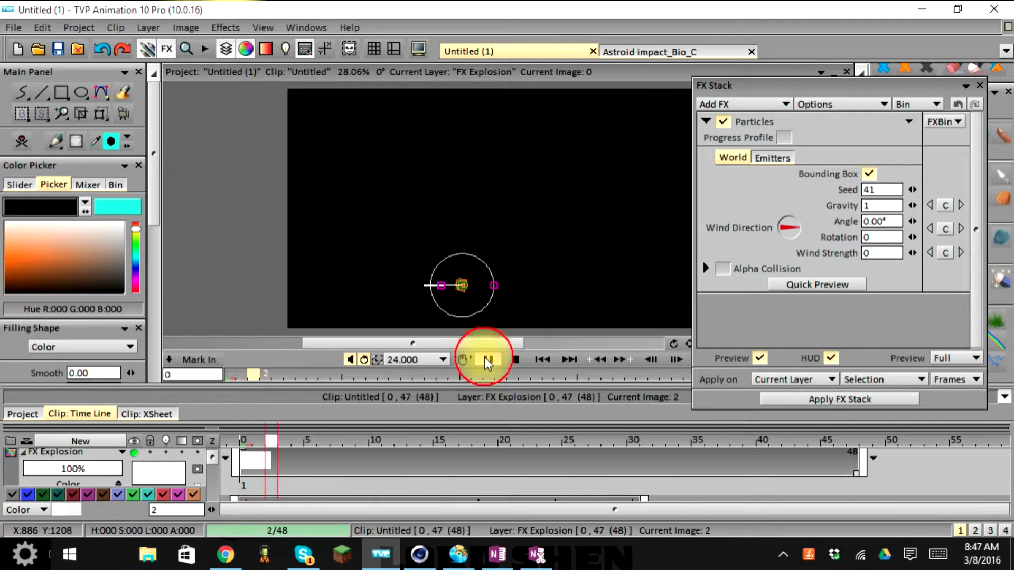
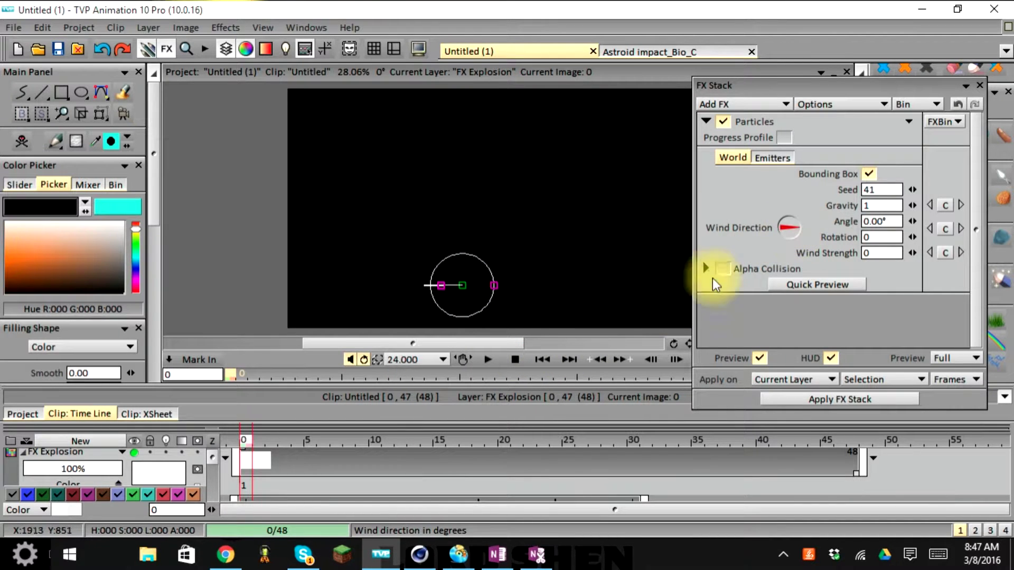
pyautogui.click(831, 357)
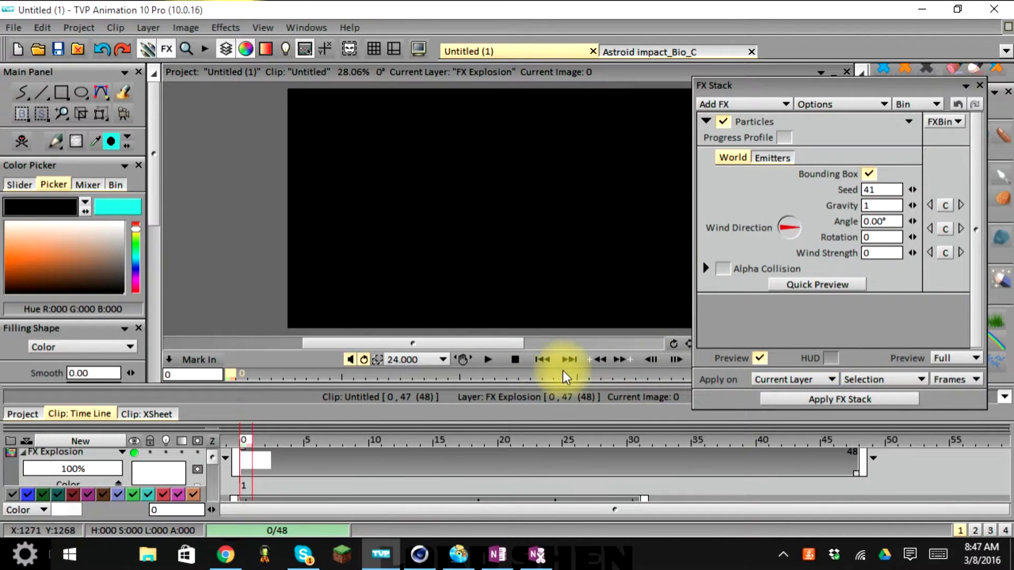
pyautogui.click(488, 359)
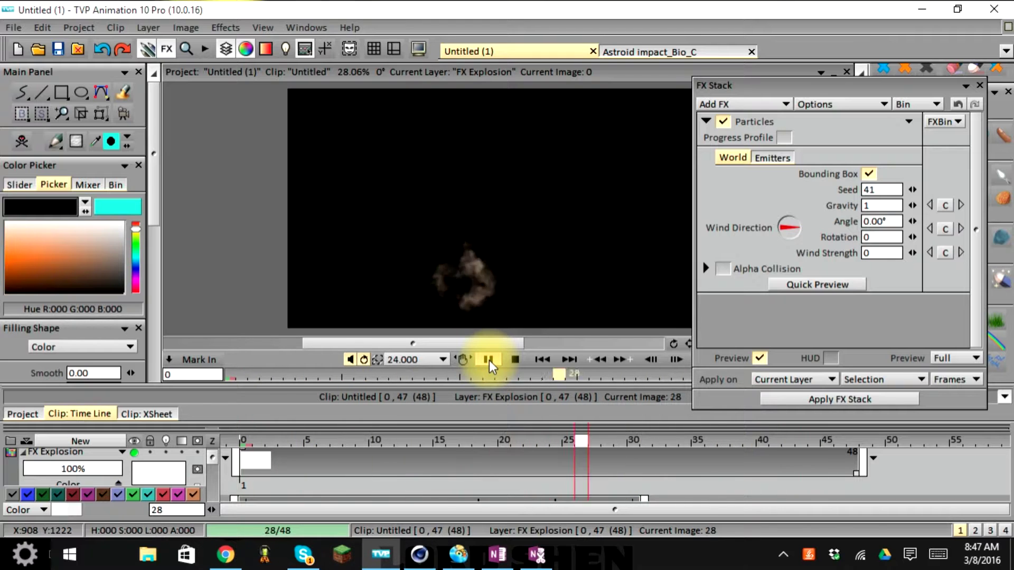
pyautogui.click(491, 364)
pyautogui.click(515, 361)
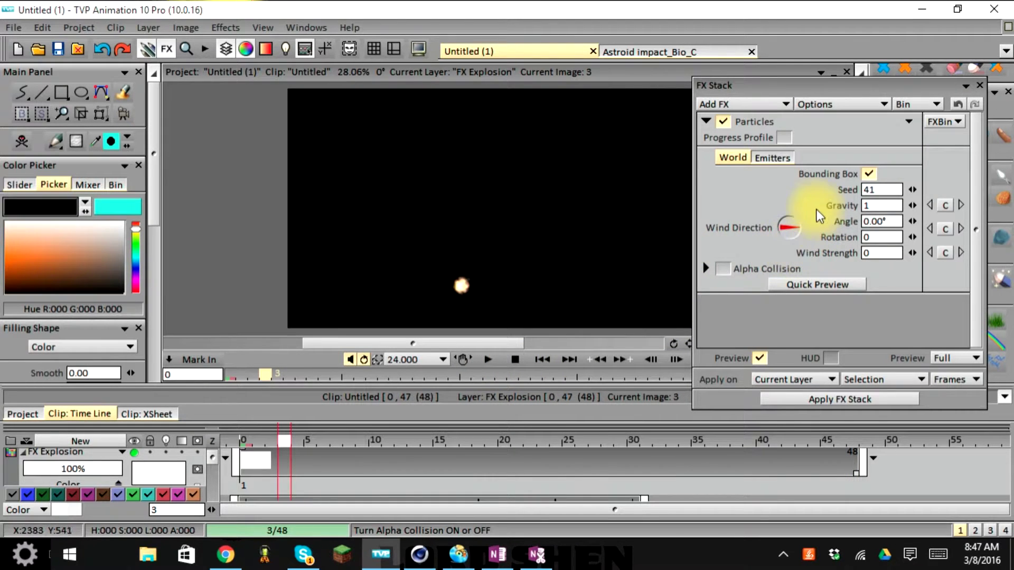
# Set the ExplosionB emitter's size to 300% and play the animation
pyautogui.click(770, 159)
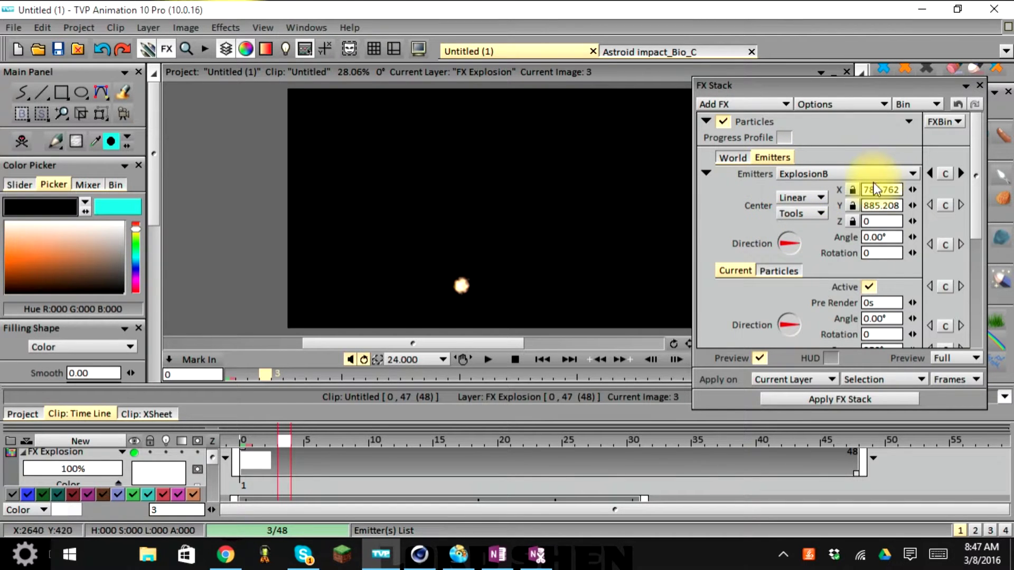
pyautogui.scroll(-3, 828, 287)
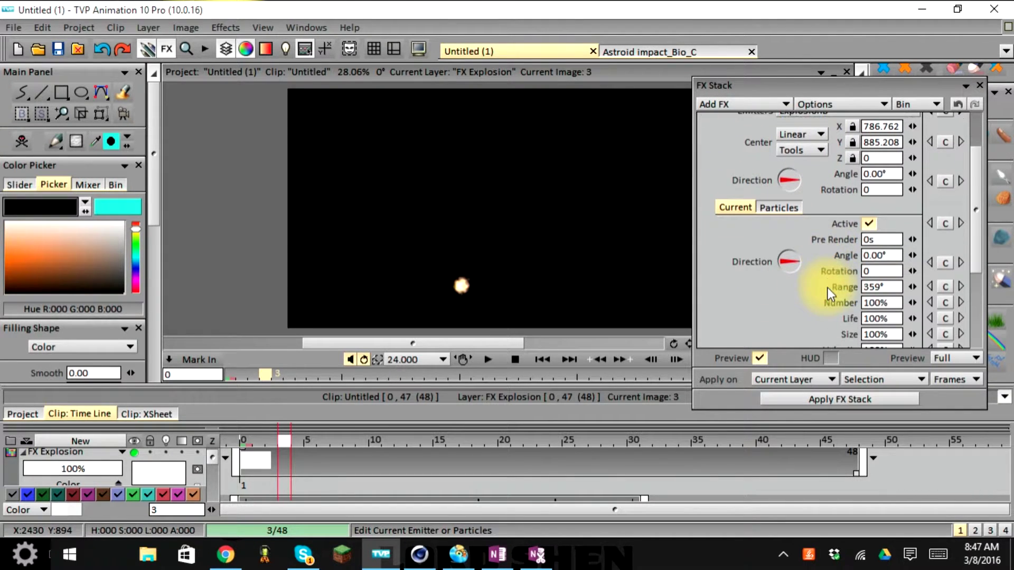
pyautogui.scroll(-2, 828, 287)
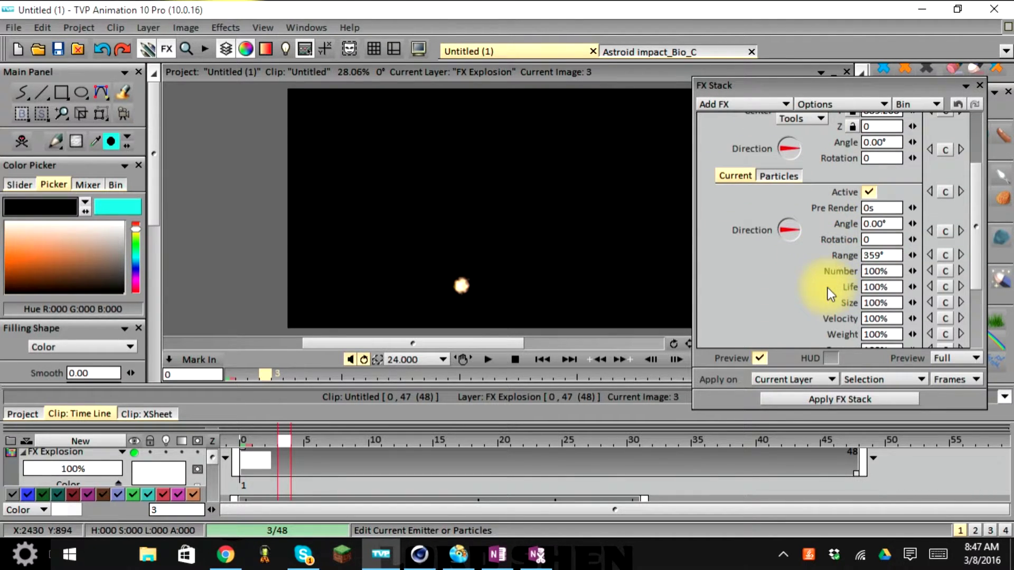
pyautogui.doubleClick(878, 303)
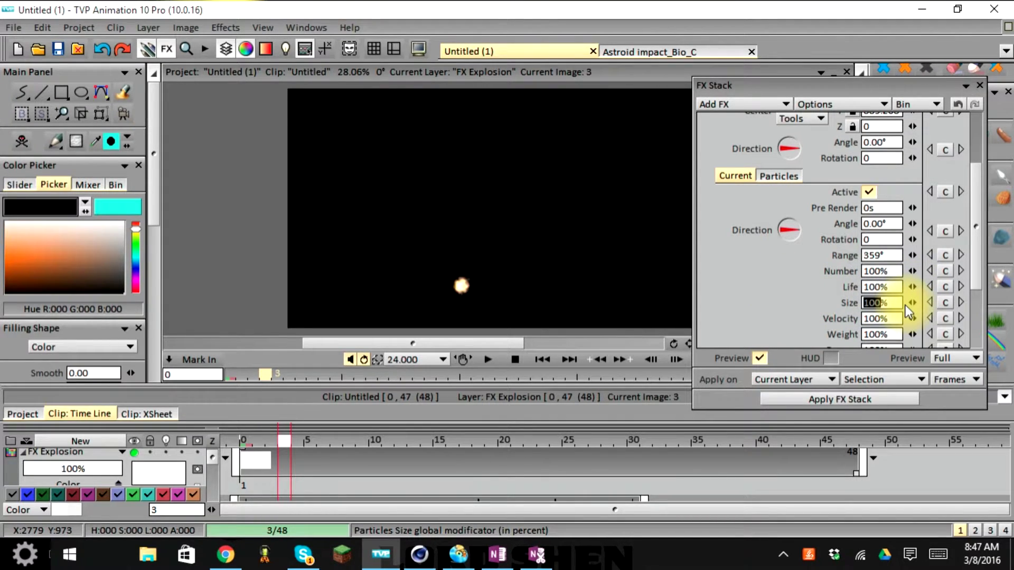
pyautogui.write('30')
pyautogui.press('Tab')
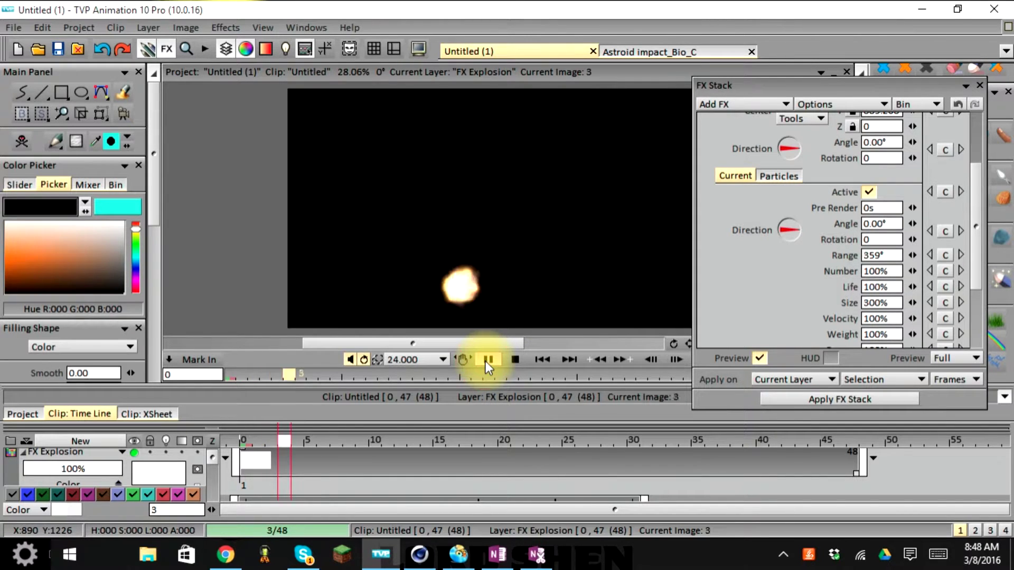
pyautogui.click(487, 361)
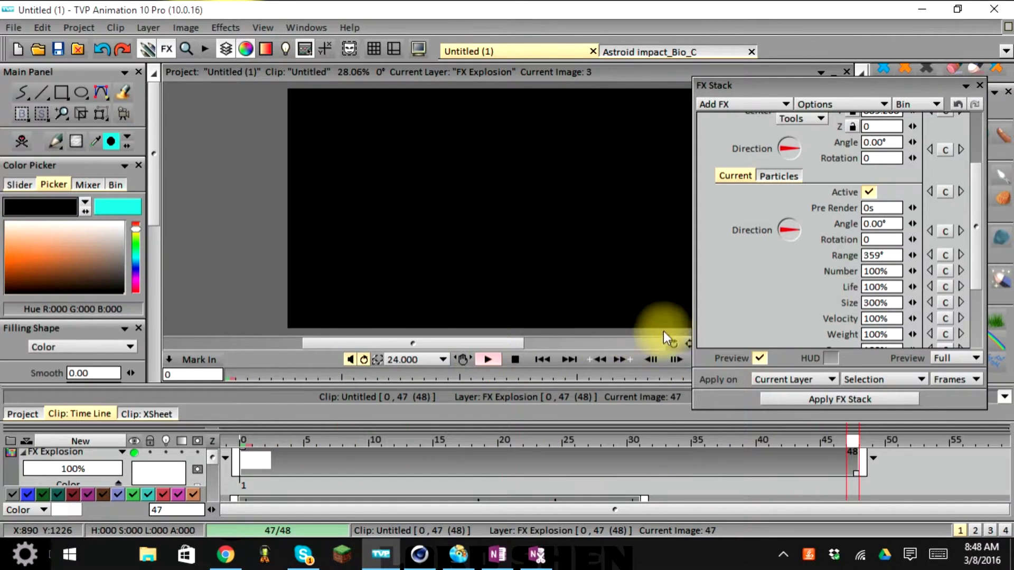
# Raise the ExplosionB emitter's size to 500%
pyautogui.click(878, 302)
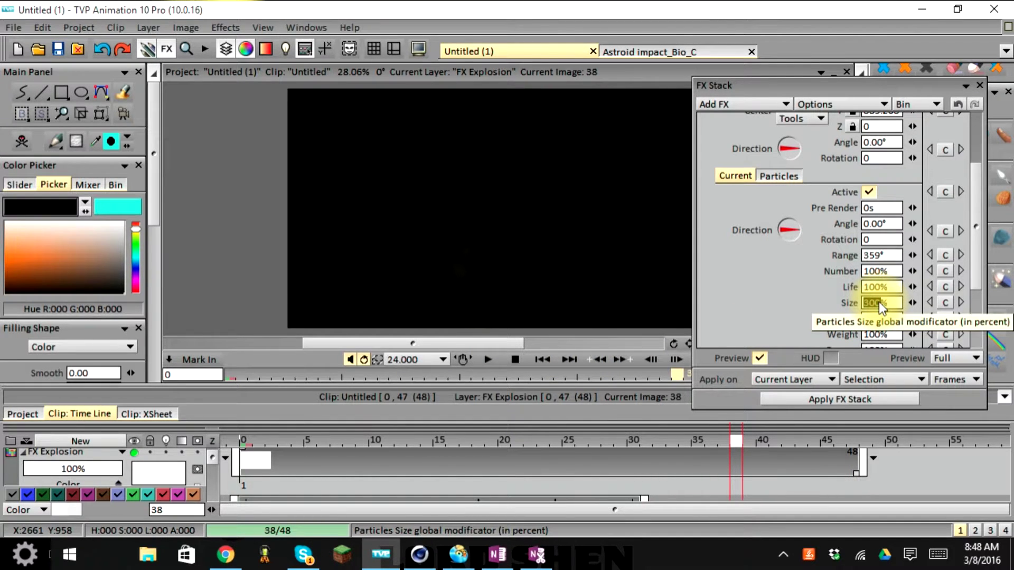
pyautogui.write('5')
pyautogui.press('Tab')
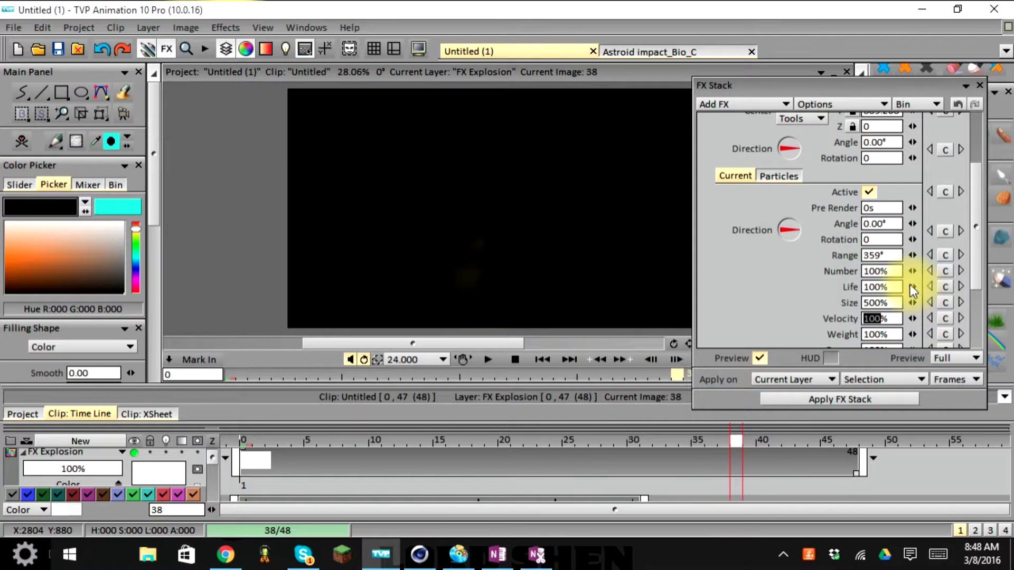
# Play the enlarged explosion twice starting from the first frame, and stop the playback
pyautogui.click(548, 358)
pyautogui.click(489, 361)
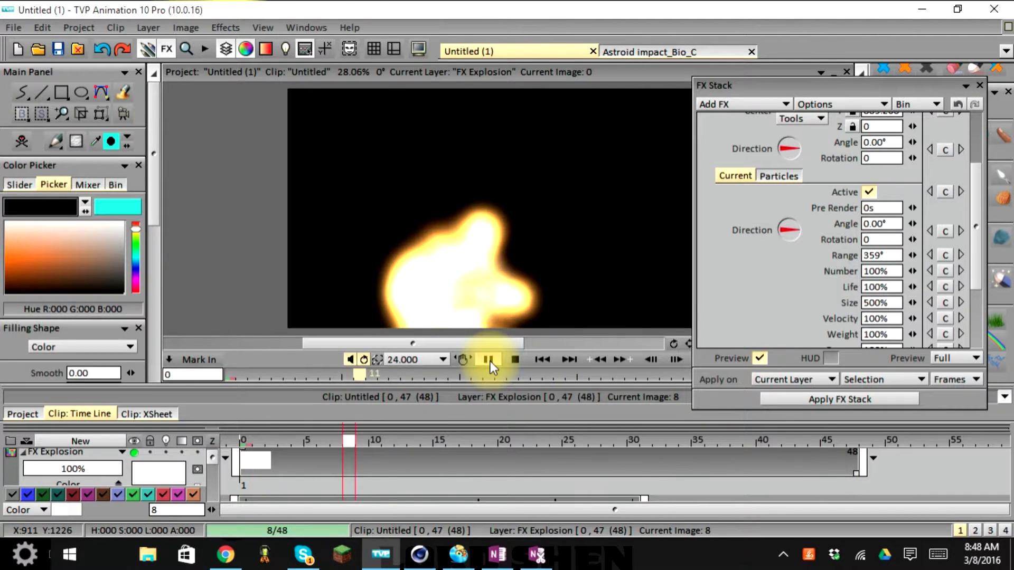
pyautogui.click(489, 360)
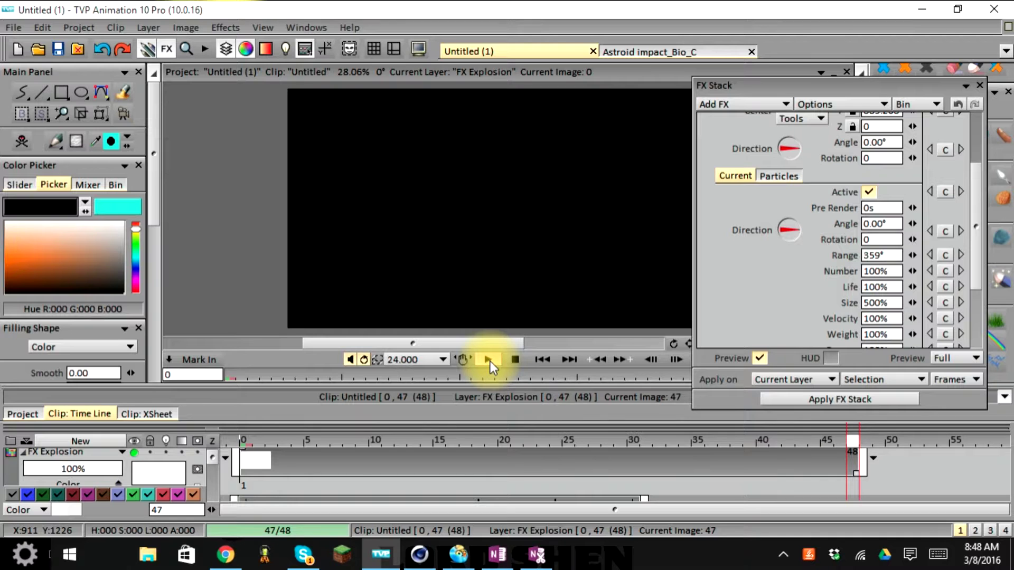
pyautogui.click(480, 360)
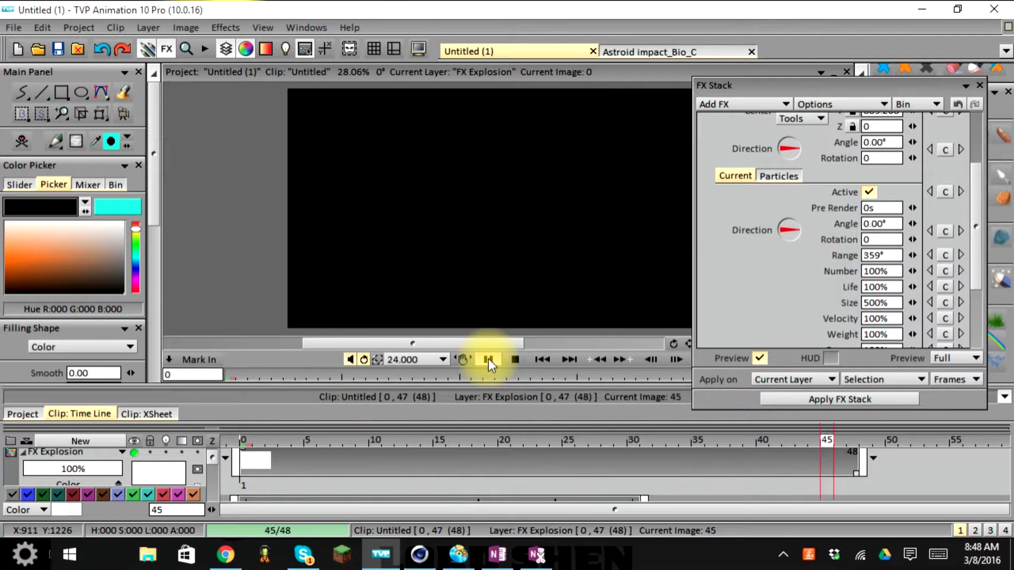
pyautogui.click(488, 358)
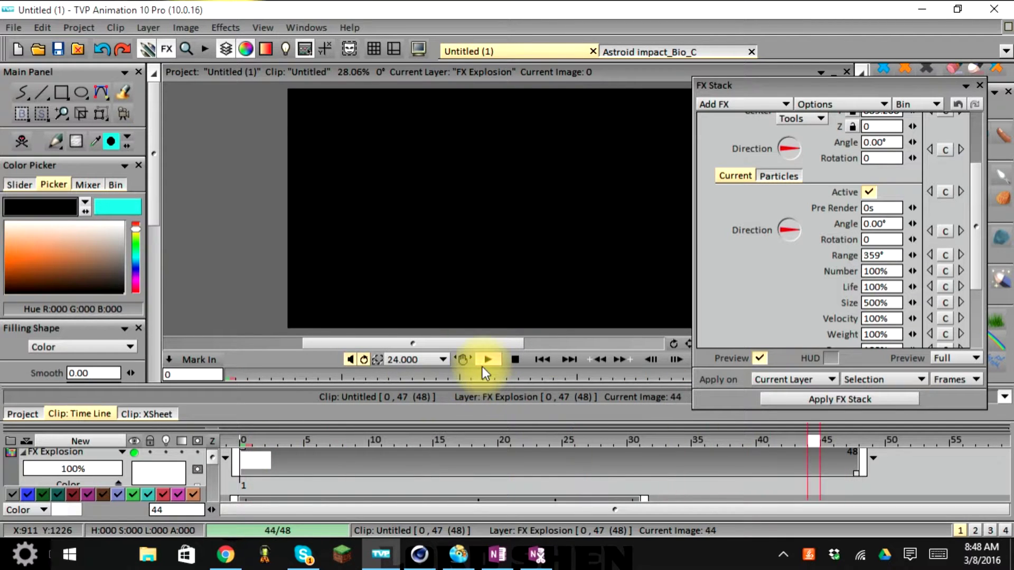
pyautogui.click(514, 361)
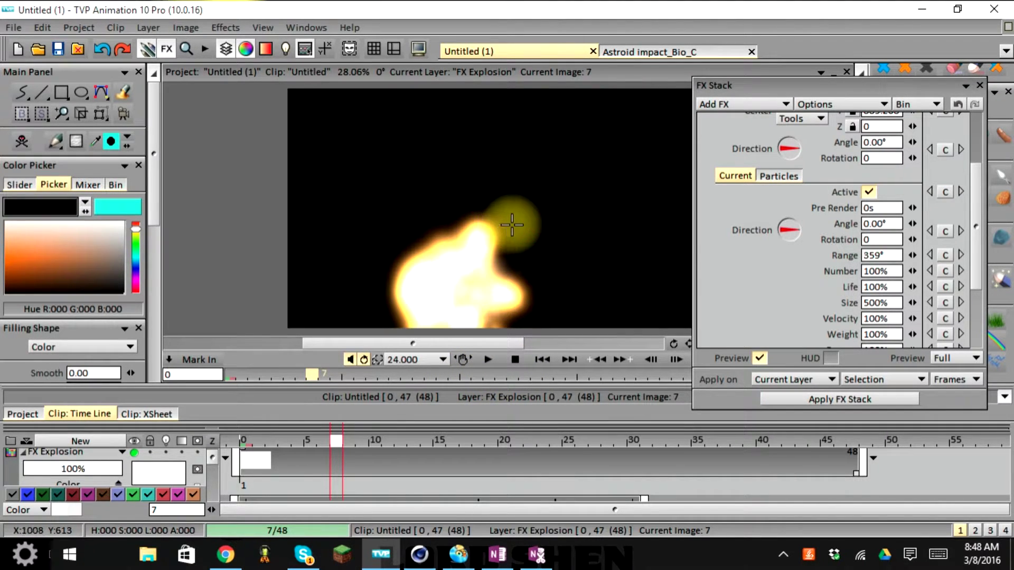
# Show the HUD, move the emitter up to about X 943, Y 449, and hide the HUD again
pyautogui.click(830, 358)
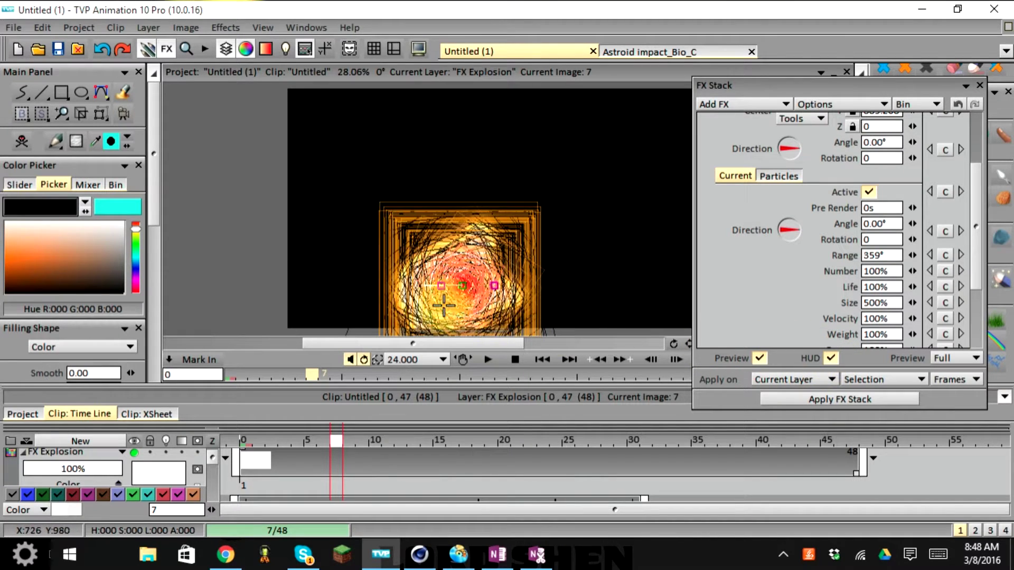
pyautogui.moveTo(462, 286); pyautogui.dragTo(496, 186)
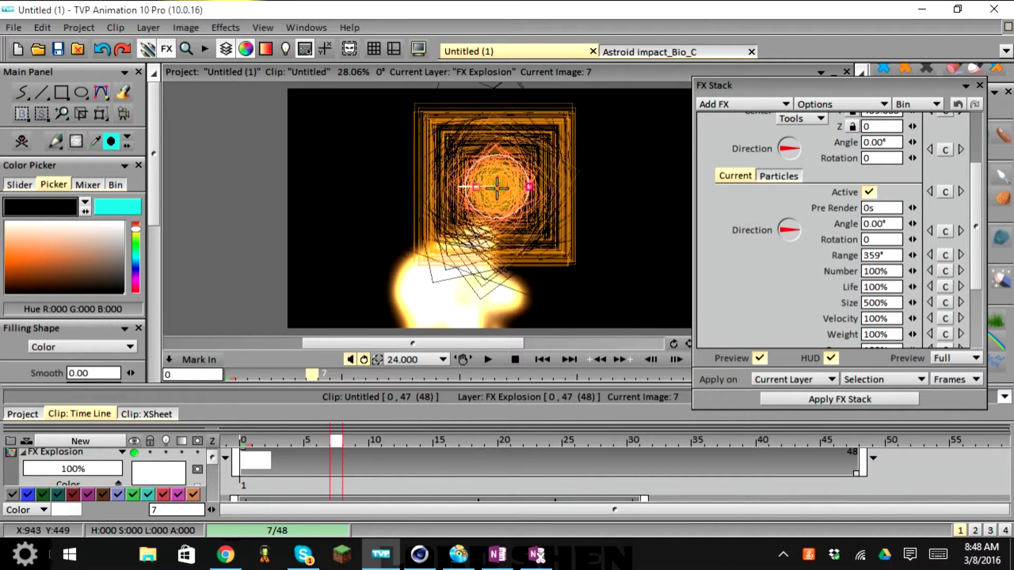
pyautogui.click(831, 358)
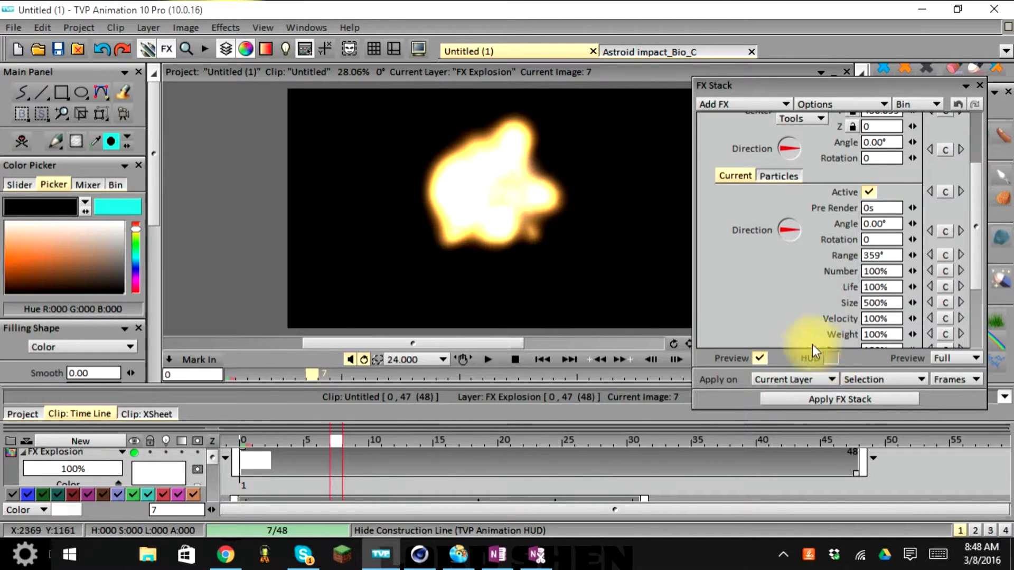
# With the HUD hidden, reposition the emitter left of the canvas's centre at mid-height and change its range to 352.718°
pyautogui.click(496, 180)
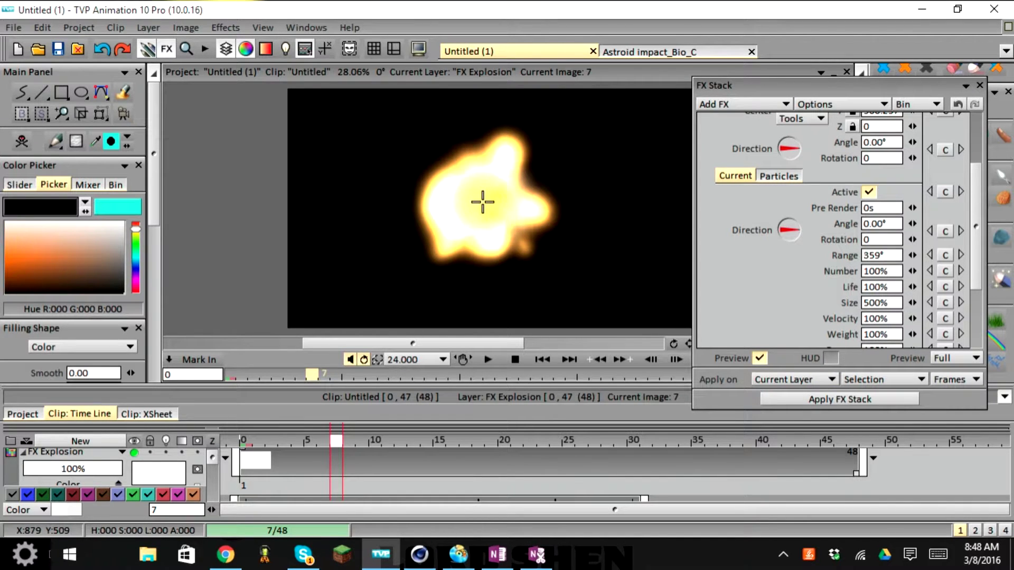
pyautogui.moveTo(425, 219); pyautogui.dragTo(509, 176)
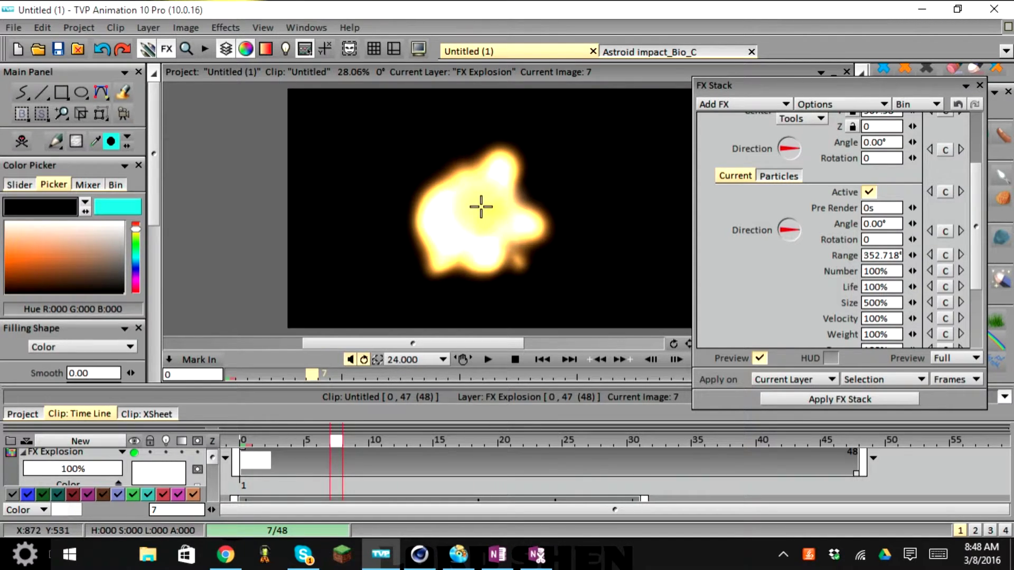
pyautogui.moveTo(478, 218); pyautogui.dragTo(404, 246)
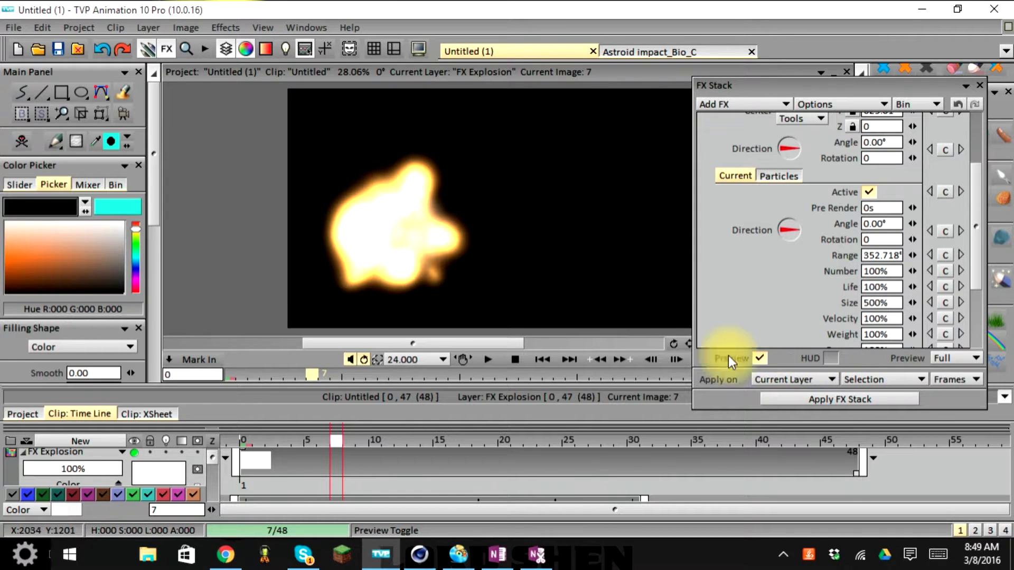
# Play the repositioned explosion and return to the first frame
pyautogui.click(485, 360)
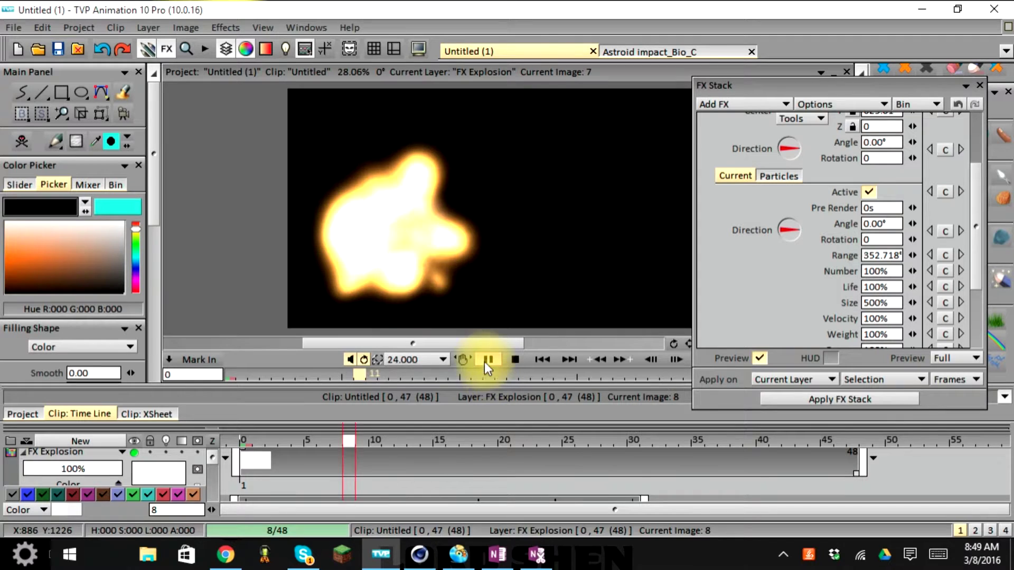
pyautogui.click(514, 359)
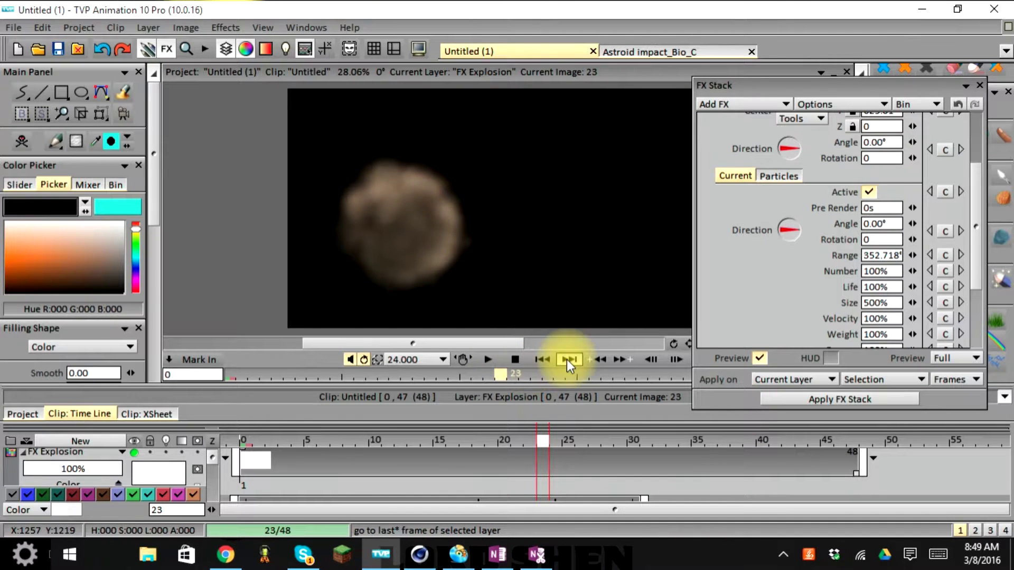
pyautogui.click(547, 360)
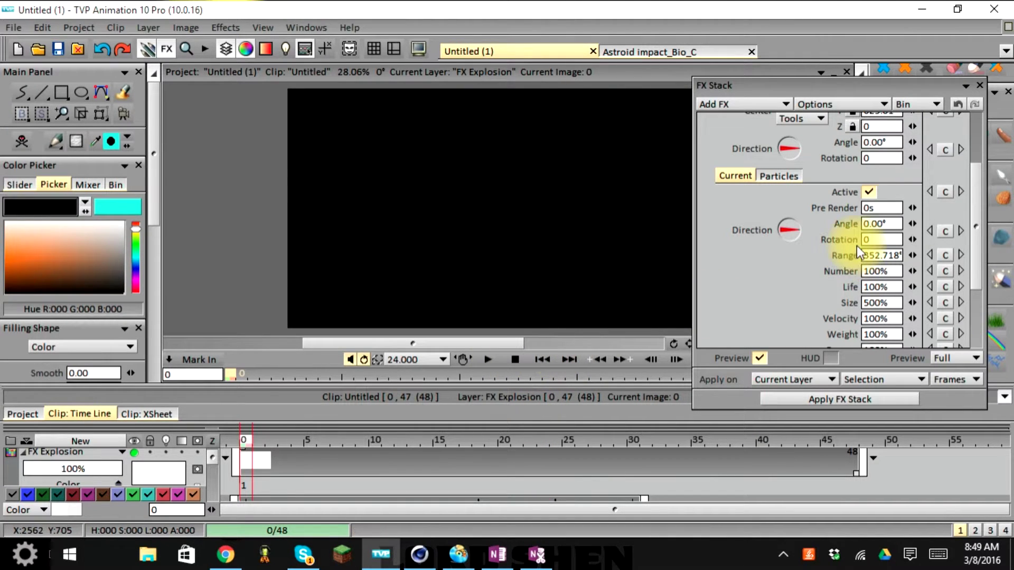
# Examine the explosion's particle settings and the list of available particle types, leaving Light selected
pyautogui.click(784, 176)
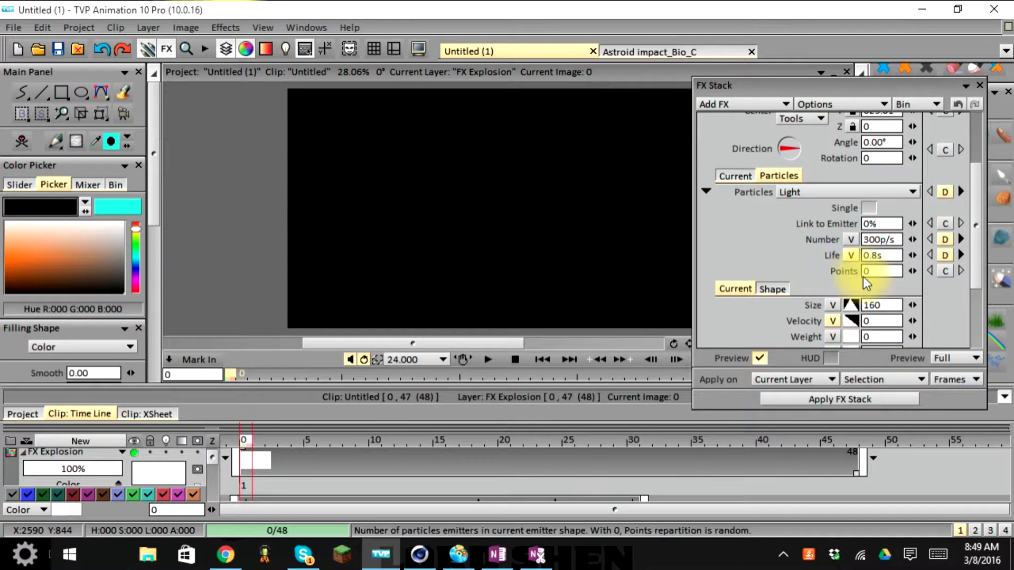
pyautogui.scroll(-1, 891, 280)
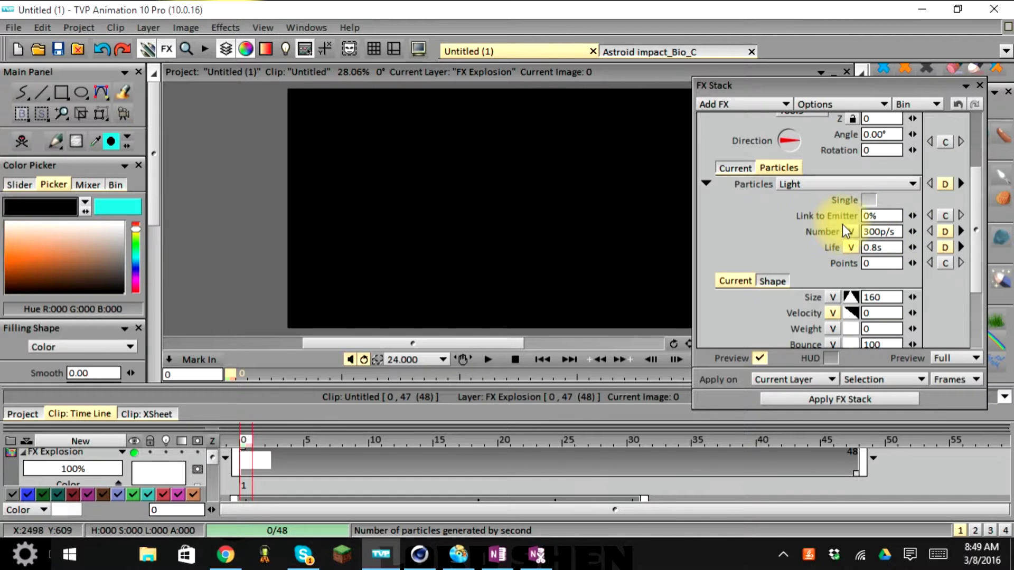
pyautogui.scroll(1, 816, 225)
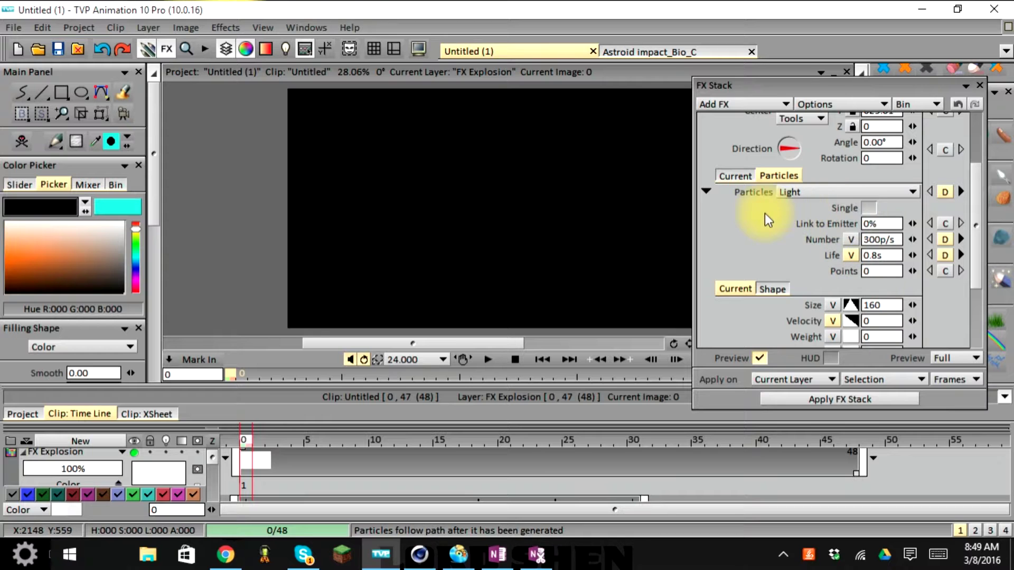
pyautogui.click(783, 190)
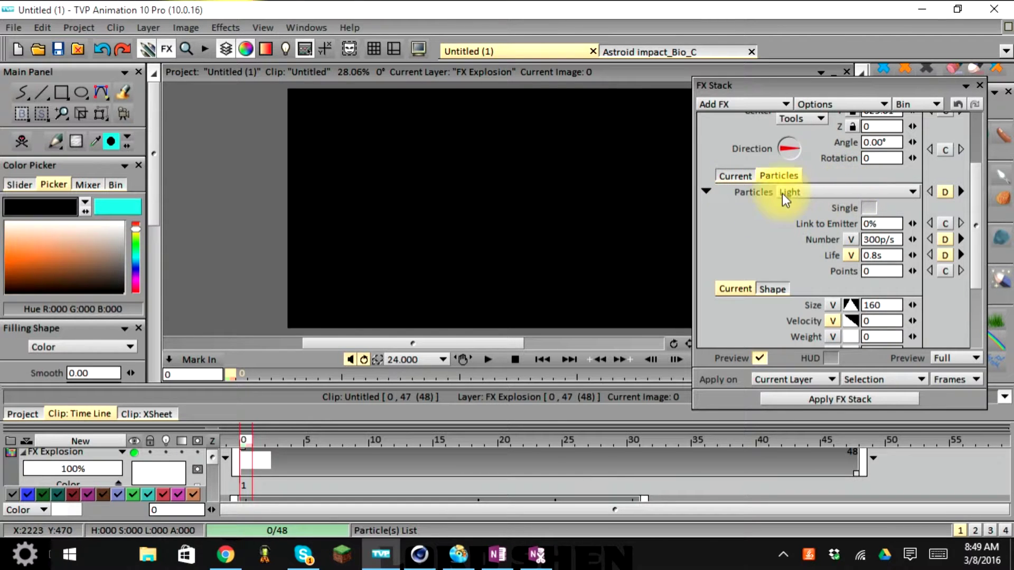
pyautogui.rightClick(801, 193)
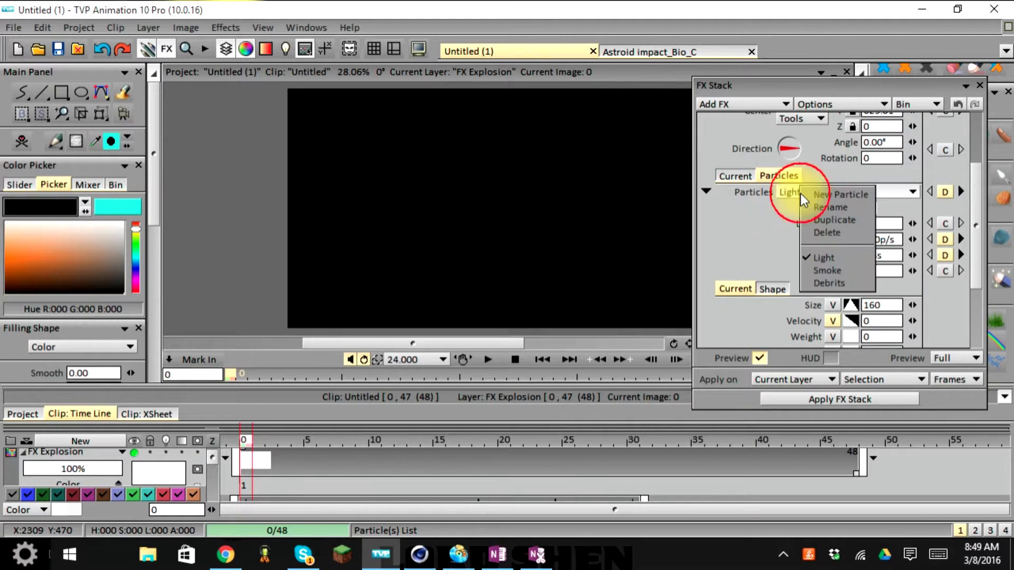
pyautogui.click(766, 198)
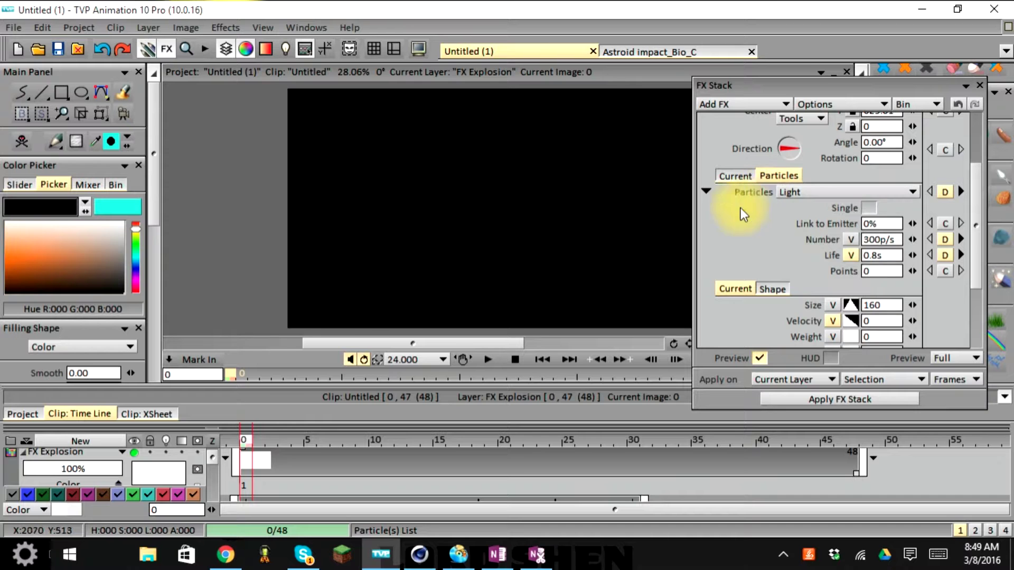
# Play the explosion, stop the playback, and move the current frame to 8
pyautogui.click(481, 361)
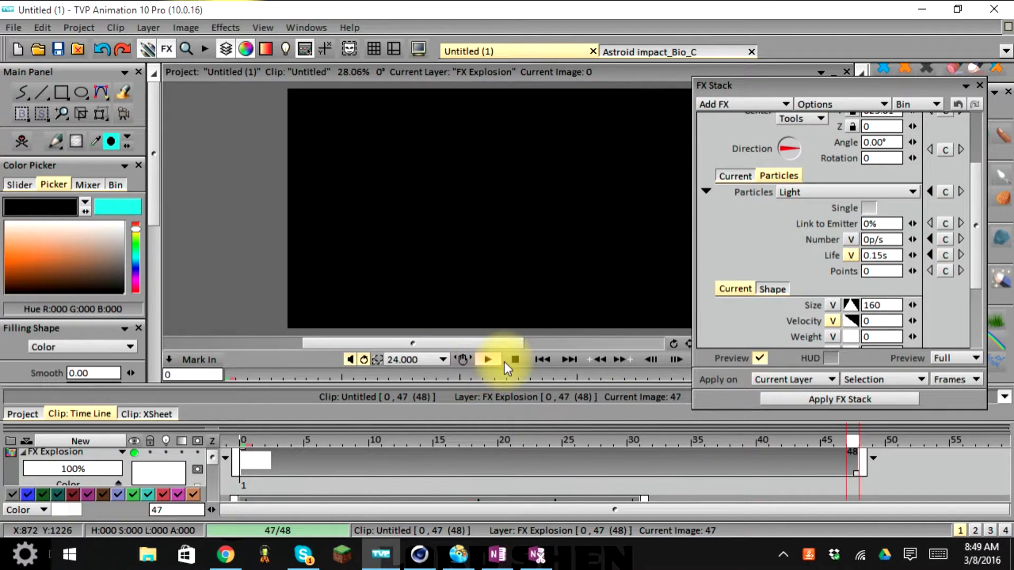
pyautogui.click(487, 361)
pyautogui.click(512, 360)
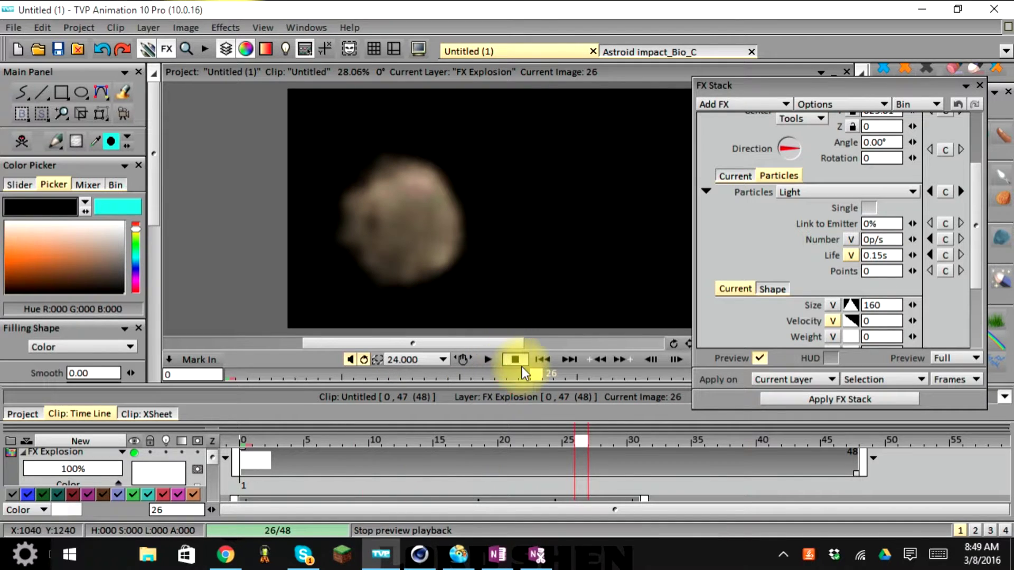
pyautogui.moveTo(582, 443)
pyautogui.mouseDown()
pyautogui.moveTo(502, 431)
pyautogui.moveTo(311, 431)
pyautogui.moveTo(346, 428)
pyautogui.mouseUp()
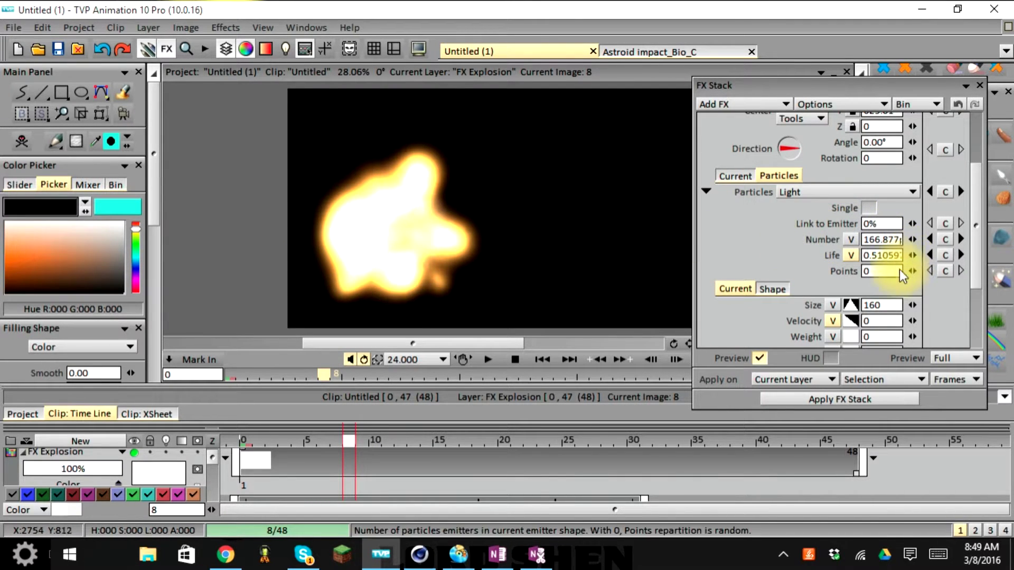
# Review the Light particle's physics and shape settings and the available shape sources, keeping From File
pyautogui.moveTo(979, 246); pyautogui.dragTo(971, 302)
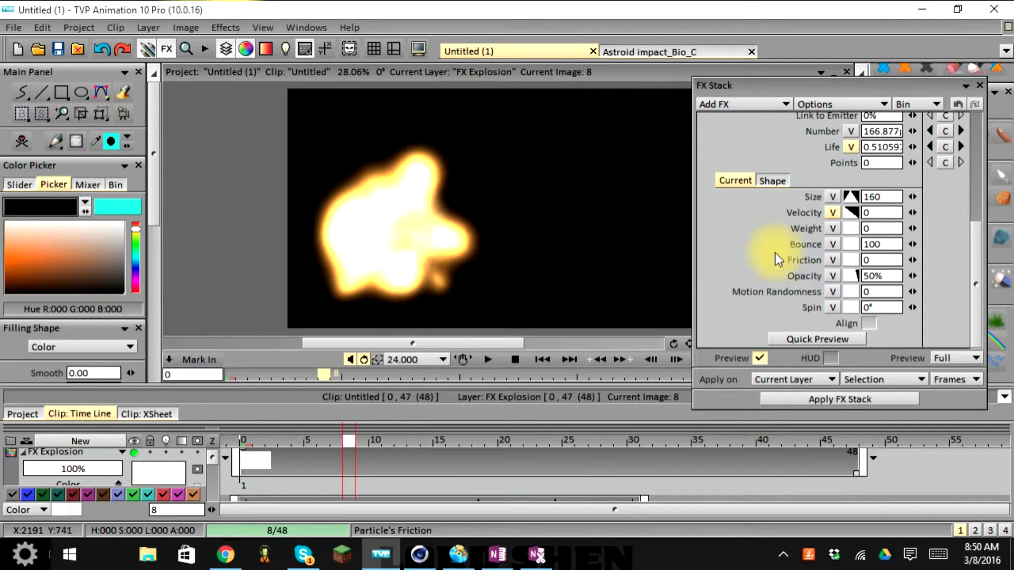
pyautogui.click(772, 182)
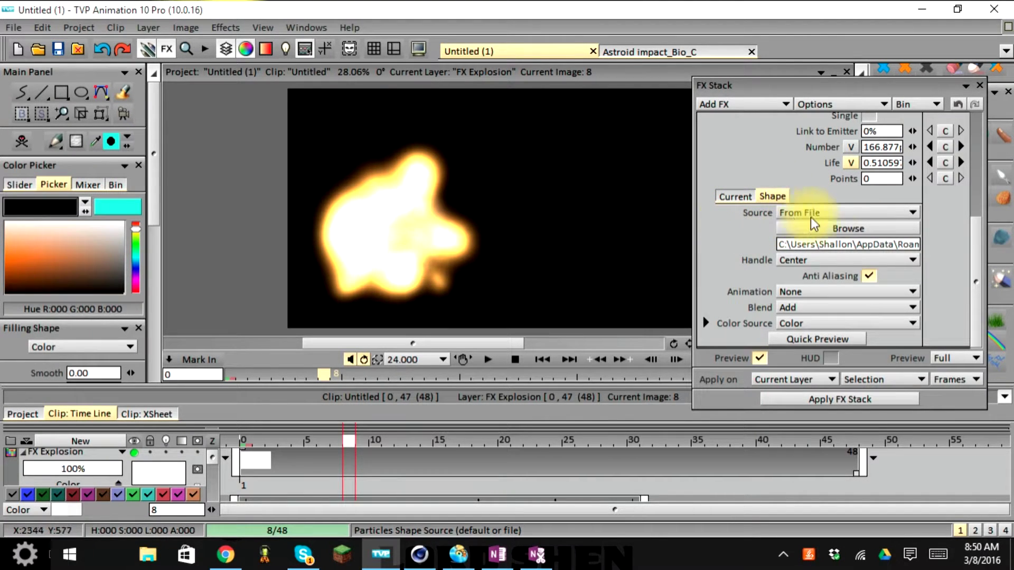
pyautogui.click(856, 217)
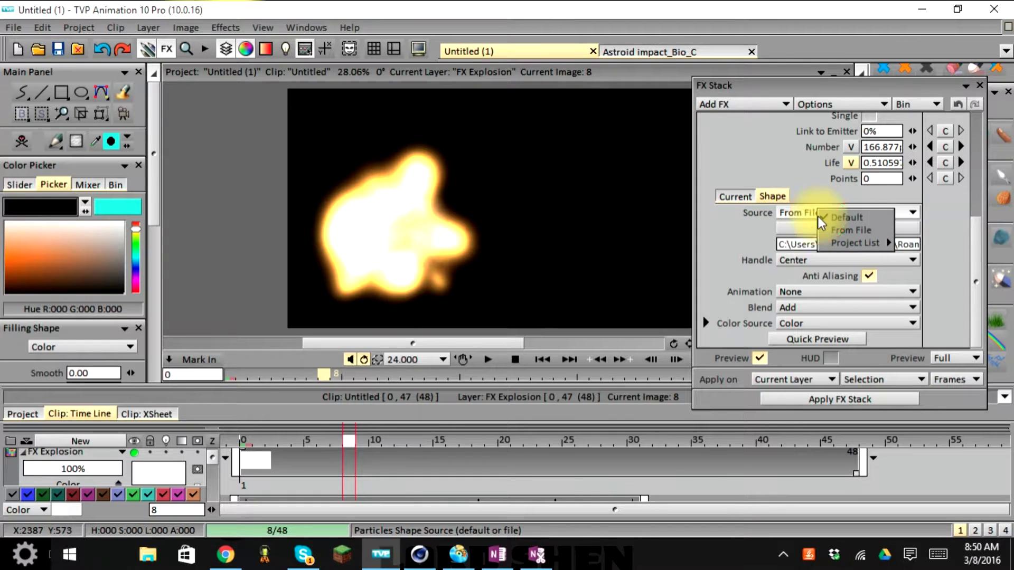
pyautogui.click(751, 213)
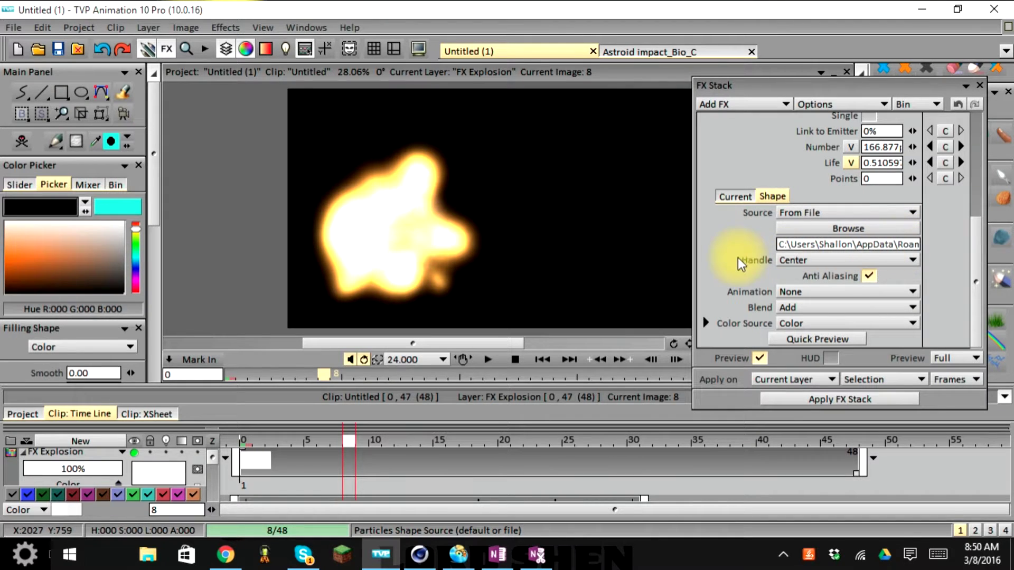
# Browse the particle brush files and confirm cottonc.dip as the Light particle's shape source
pyautogui.click(804, 229)
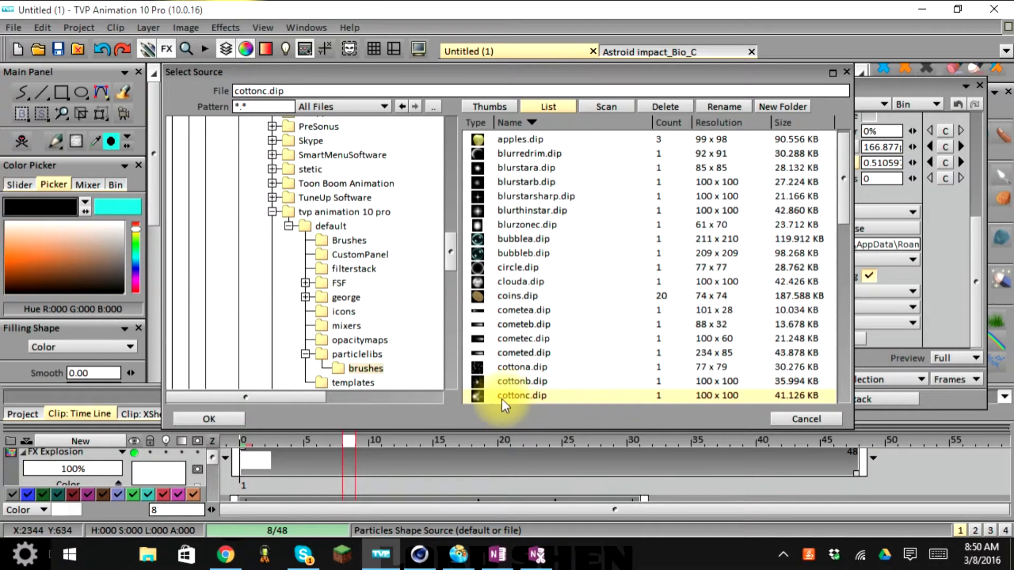
pyautogui.scroll(-1, 518, 399)
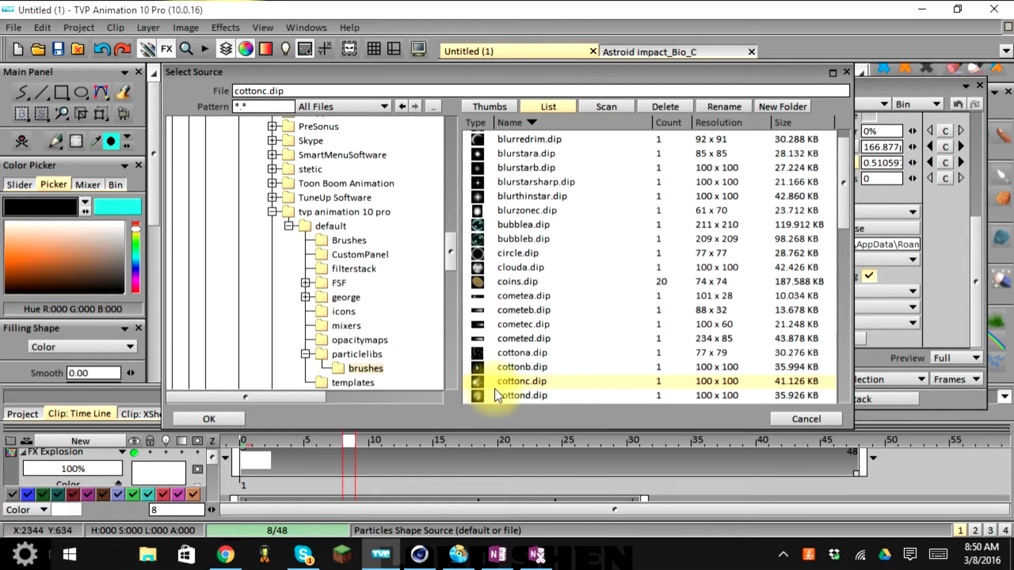
pyautogui.click(215, 422)
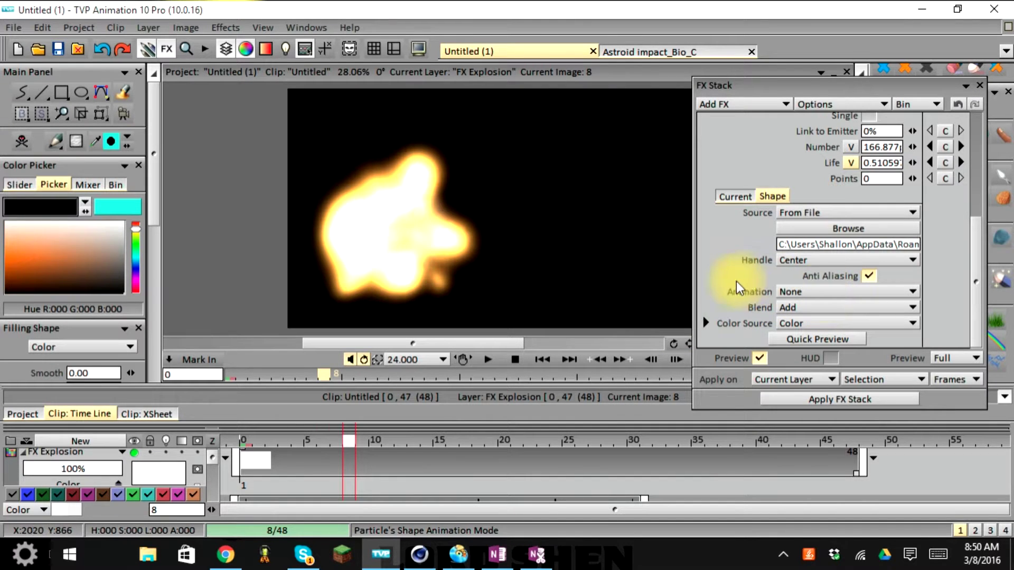
# Try the Random and Loop shape animation on the Light particle, preview it from the first frame, and restore None
pyautogui.click(783, 291)
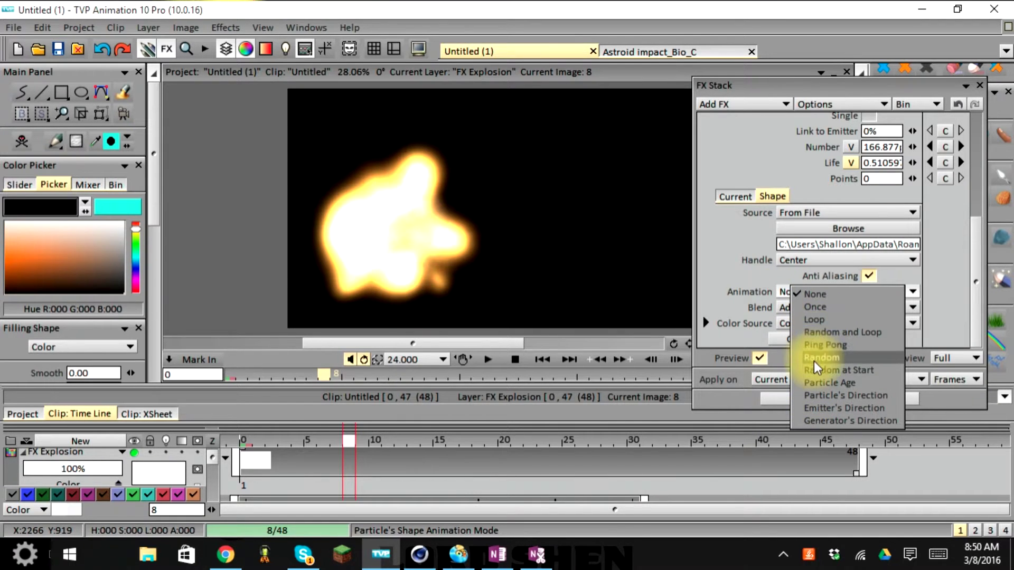
pyautogui.click(816, 335)
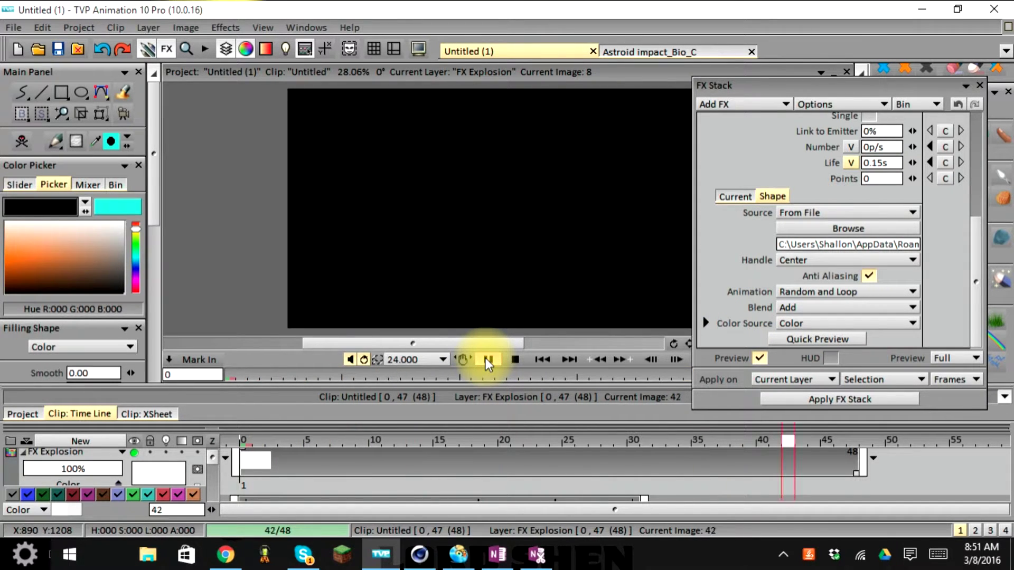
pyautogui.click(489, 360)
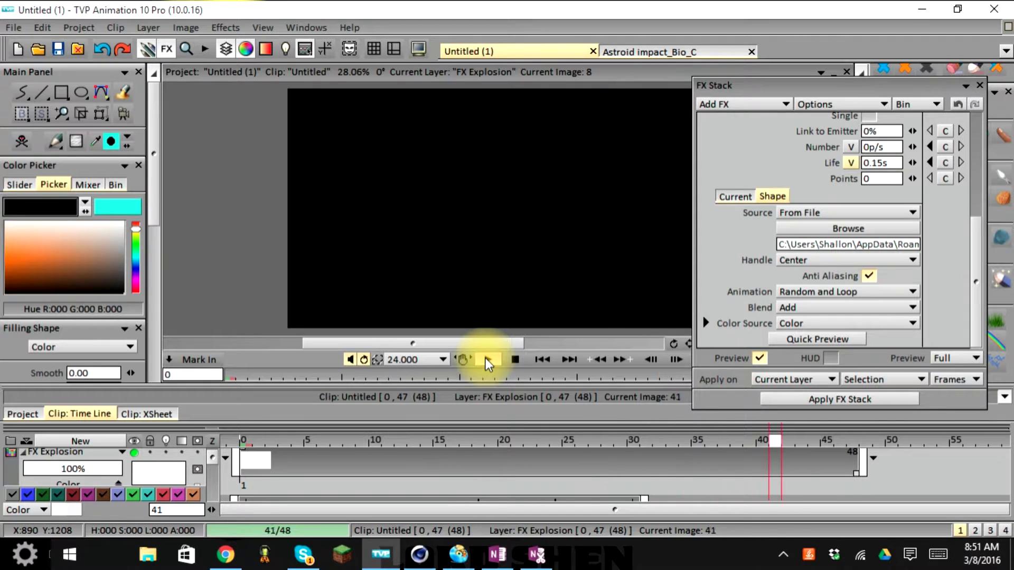
pyautogui.click(489, 360)
pyautogui.click(515, 359)
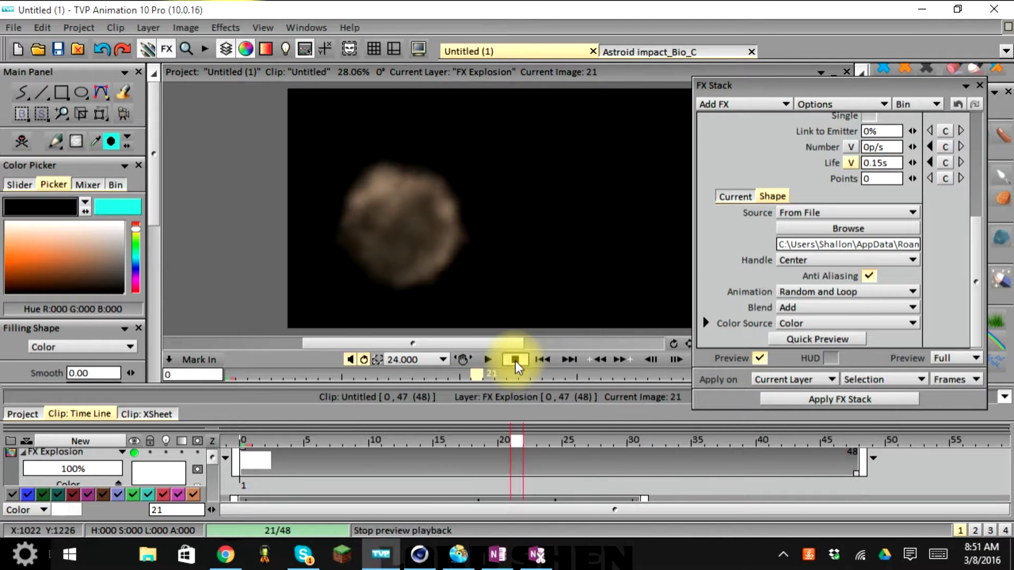
pyautogui.click(542, 360)
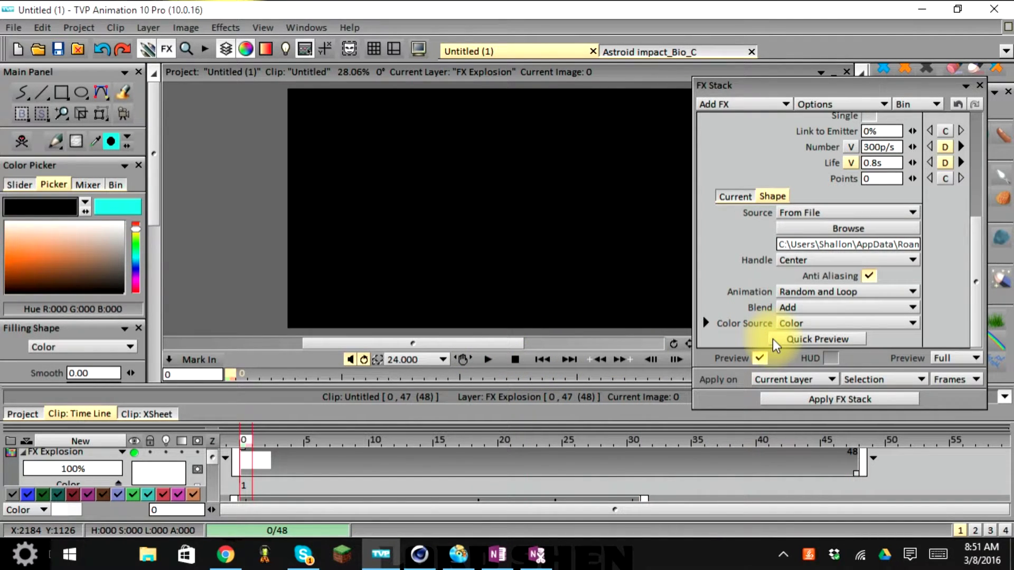
pyautogui.click(814, 295)
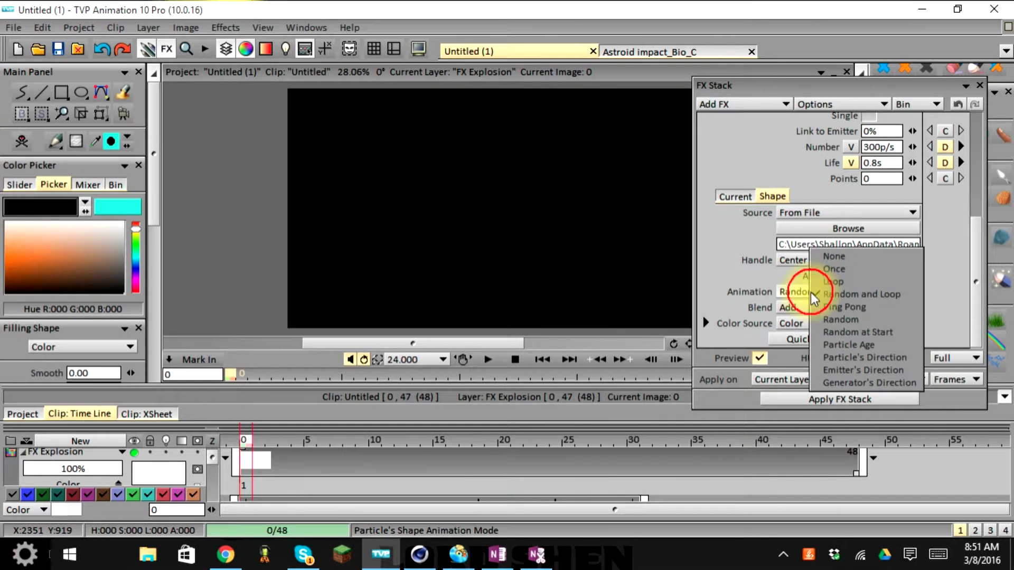
pyautogui.click(828, 259)
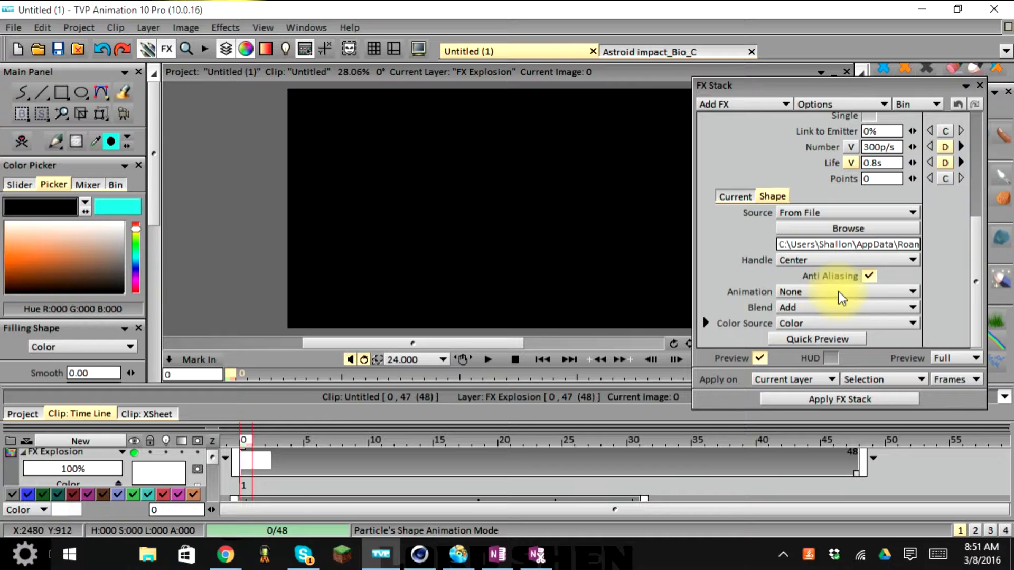
# Review the Light particle's blend modes and color source options, keeping Add and Color
pyautogui.click(791, 308)
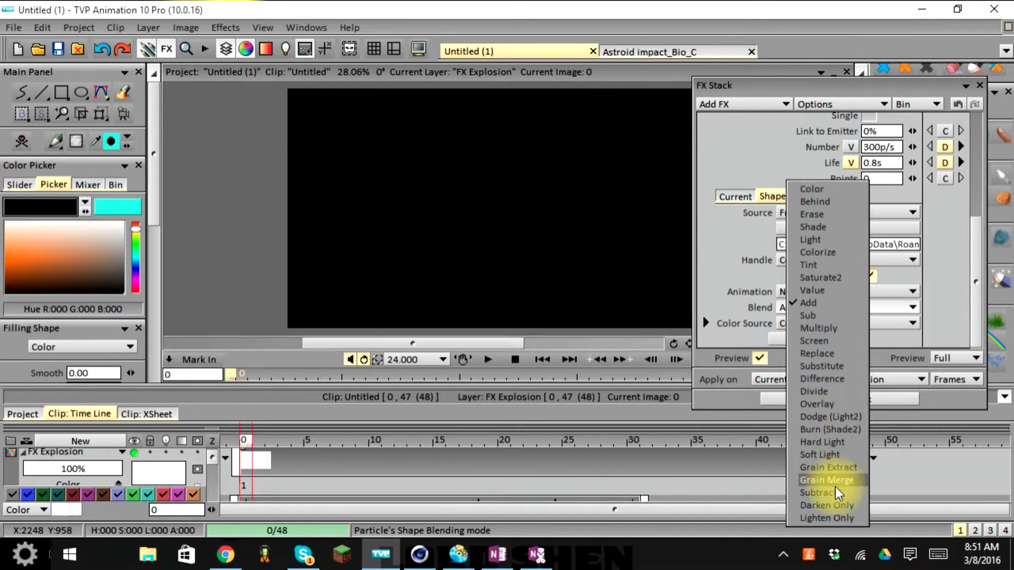
pyautogui.click(741, 304)
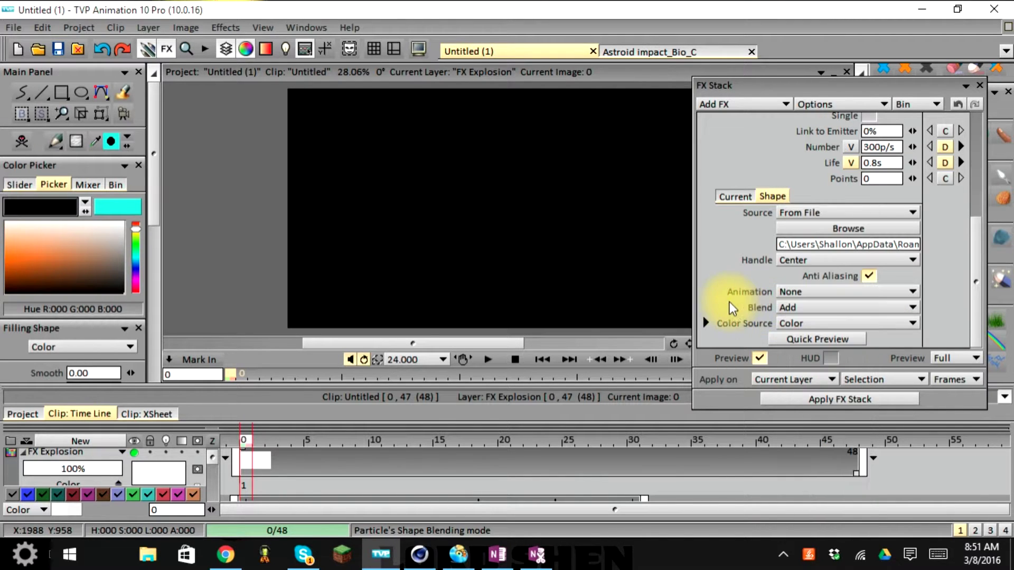
pyautogui.click(787, 322)
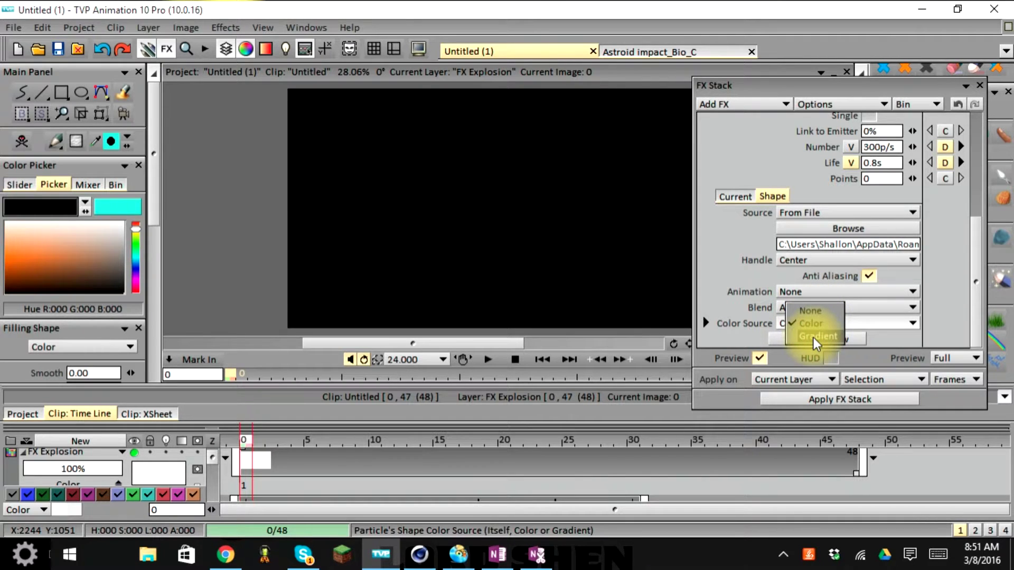
pyautogui.click(734, 312)
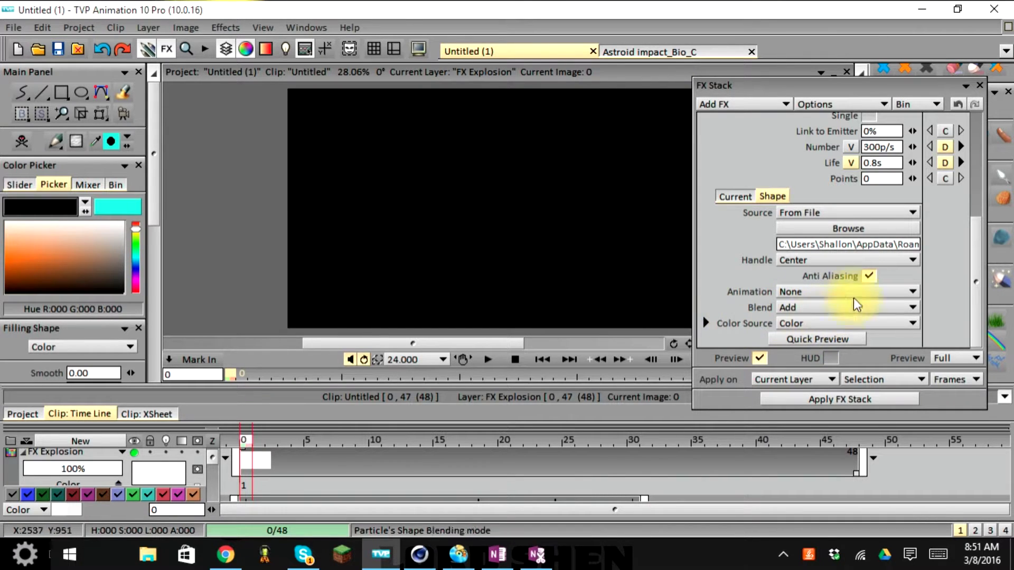
# Switch from the Light to the Smoke particle, review its physics settings, and display its shape settings
pyautogui.scroll(3, 866, 267)
pyautogui.click(728, 235)
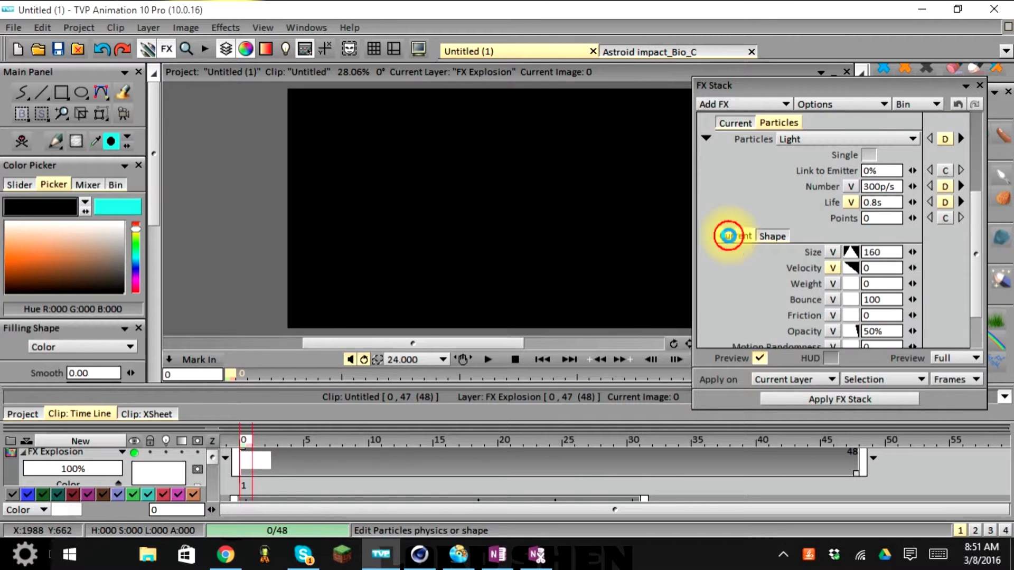
pyautogui.scroll(2, 845, 219)
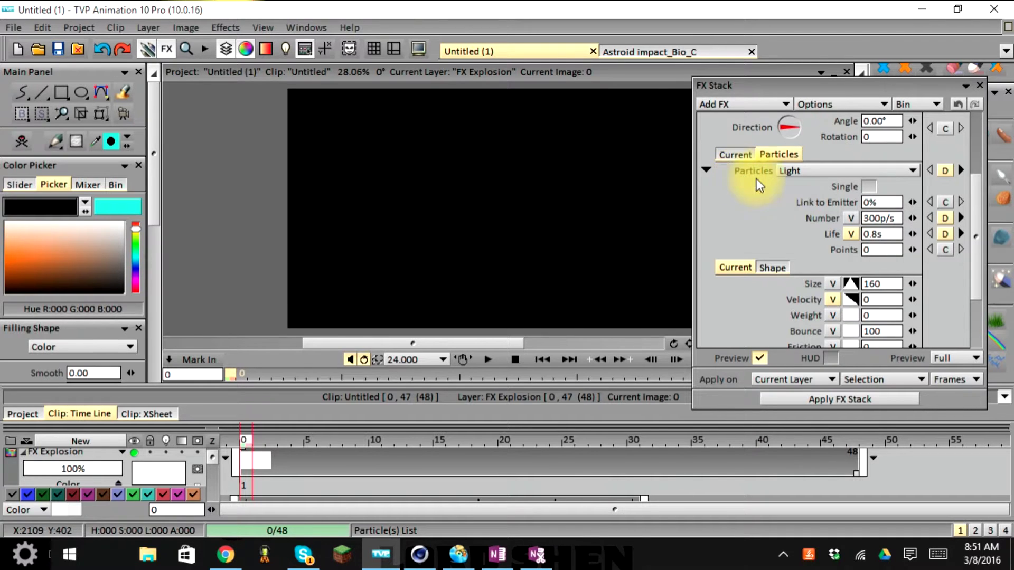
pyautogui.click(808, 168)
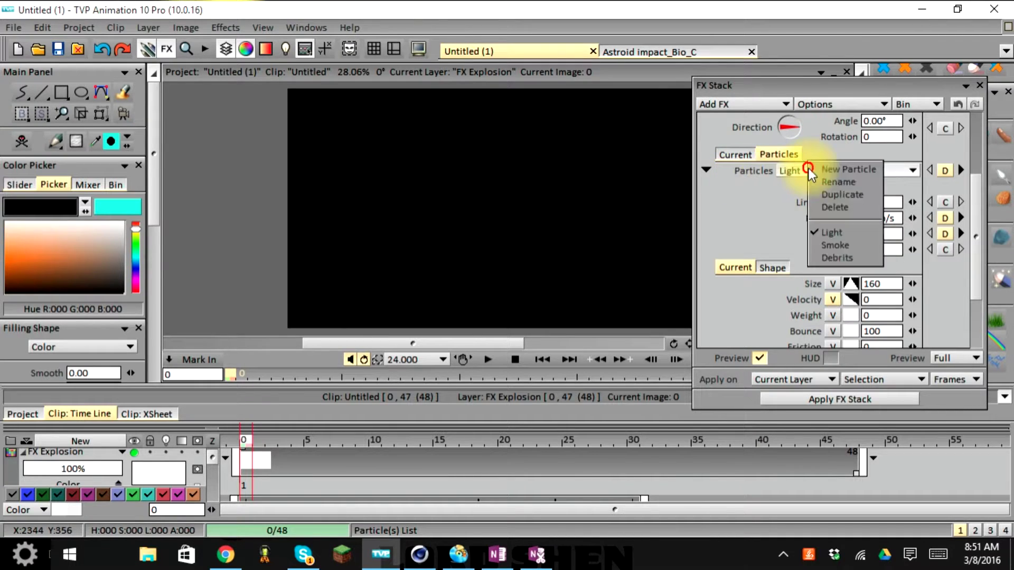
pyautogui.click(824, 244)
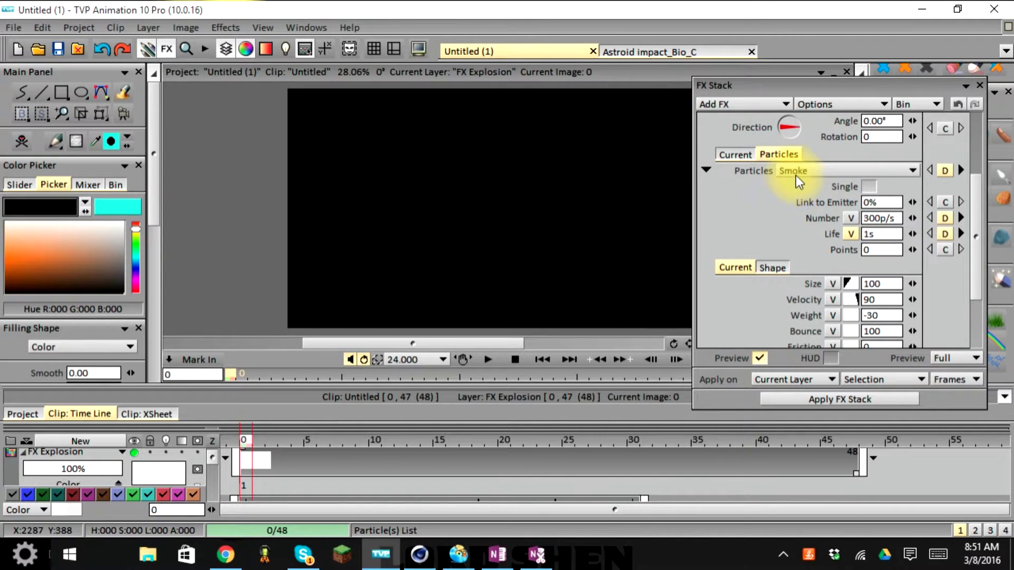
pyautogui.scroll(-2, 910, 258)
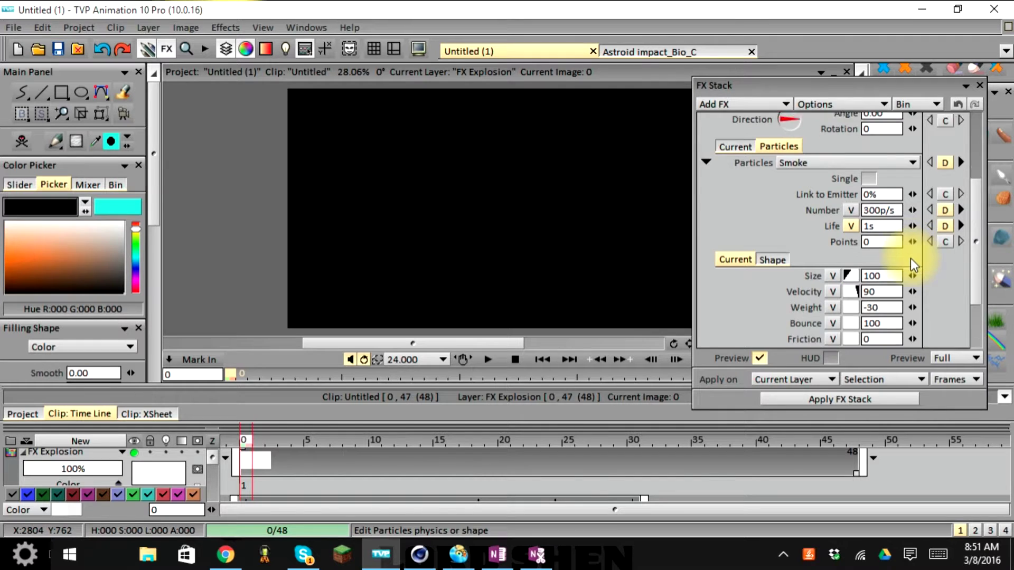
pyautogui.scroll(-2, 912, 258)
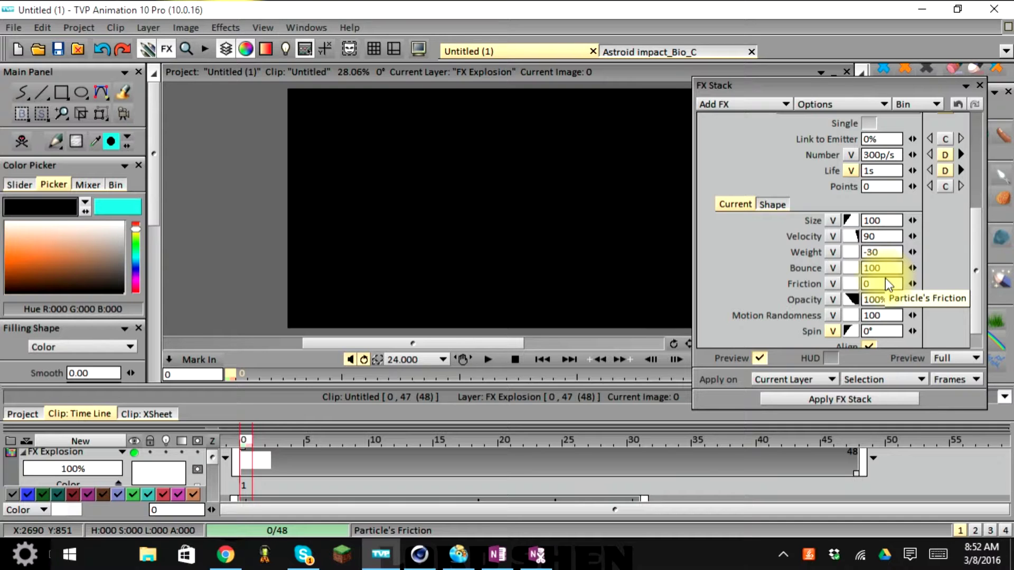
pyautogui.scroll(1, 779, 233)
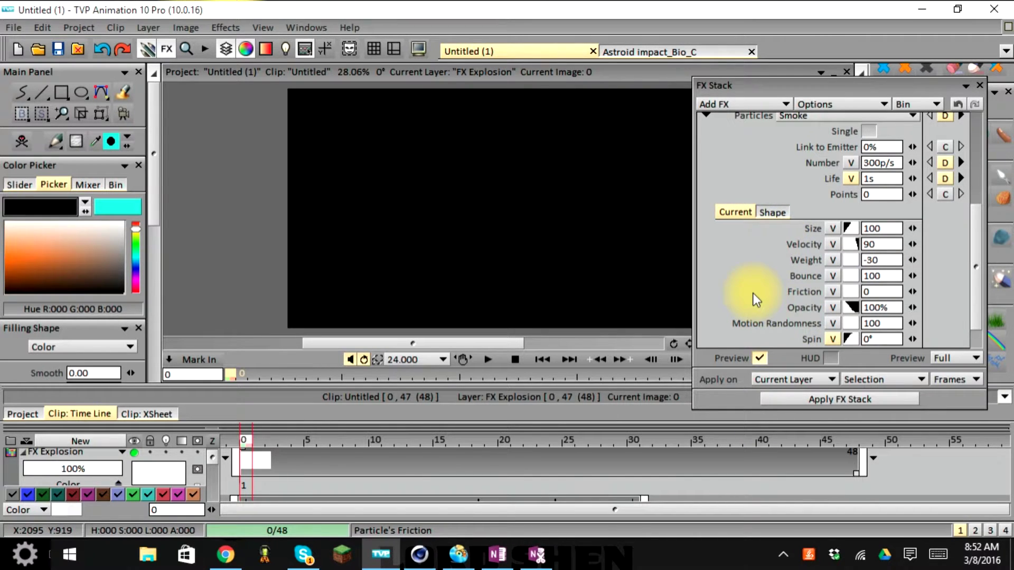
pyautogui.scroll(3, 755, 290)
pyautogui.click(766, 242)
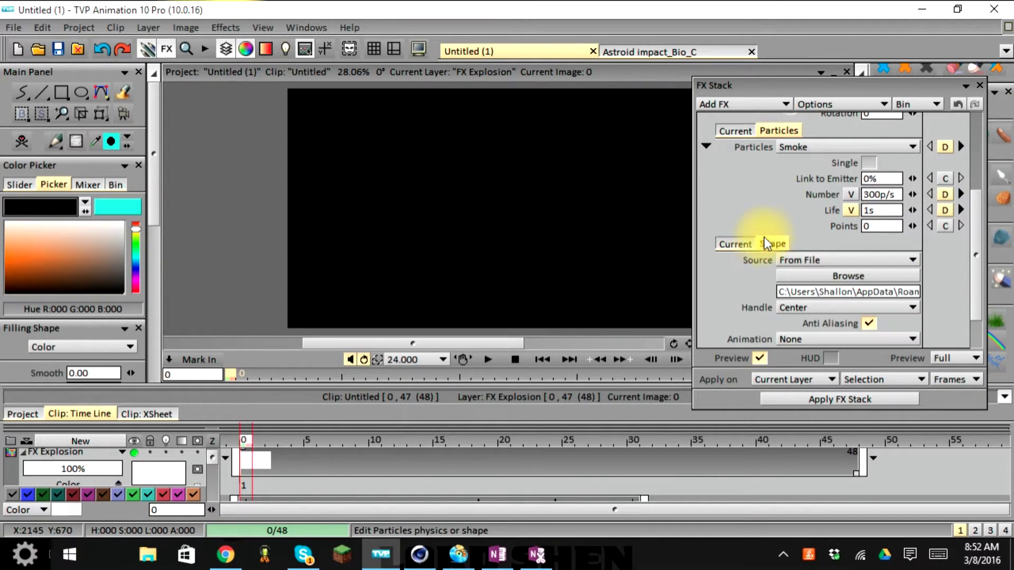
# Review the Smoke particle's physics settings and the emitter's own settings, including direction, range, size and velocity
pyautogui.click(741, 242)
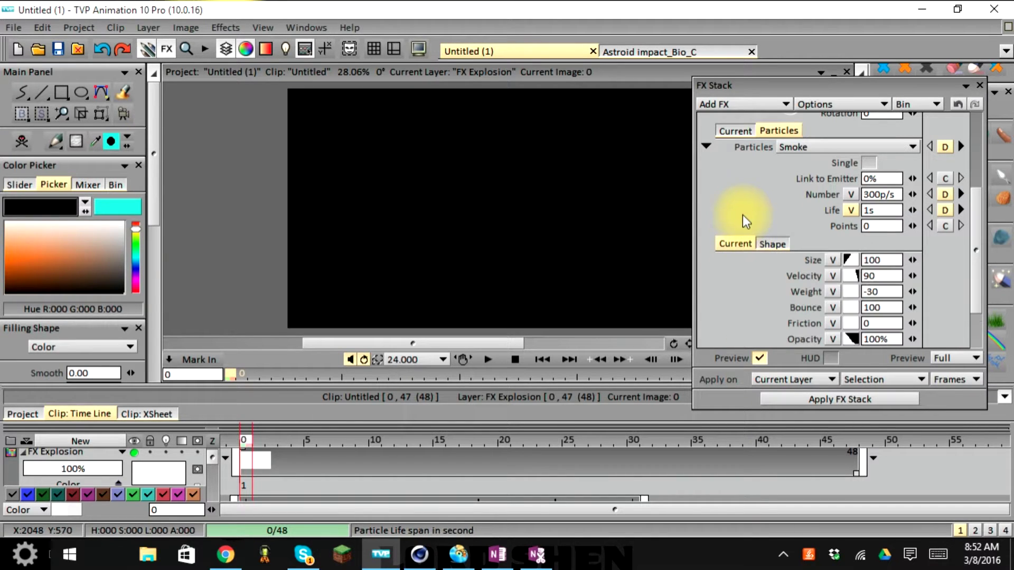
pyautogui.scroll(-4, 750, 212)
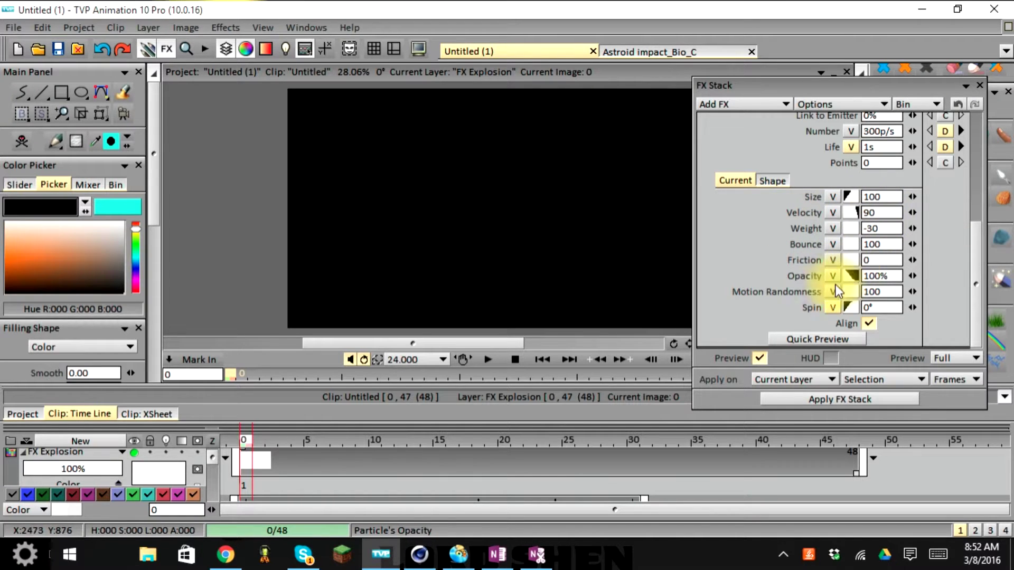
pyautogui.scroll(3, 816, 291)
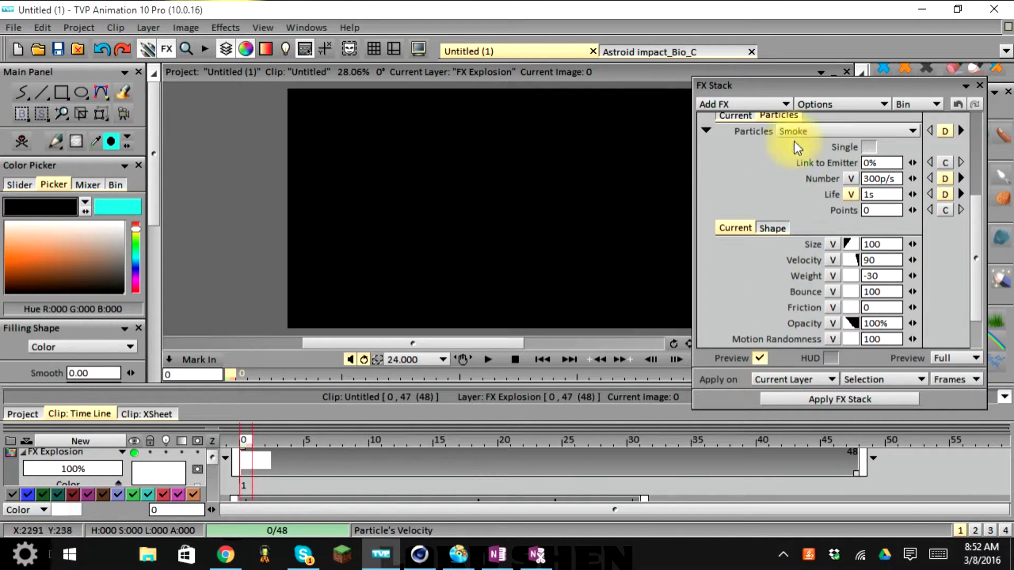
pyautogui.click(736, 118)
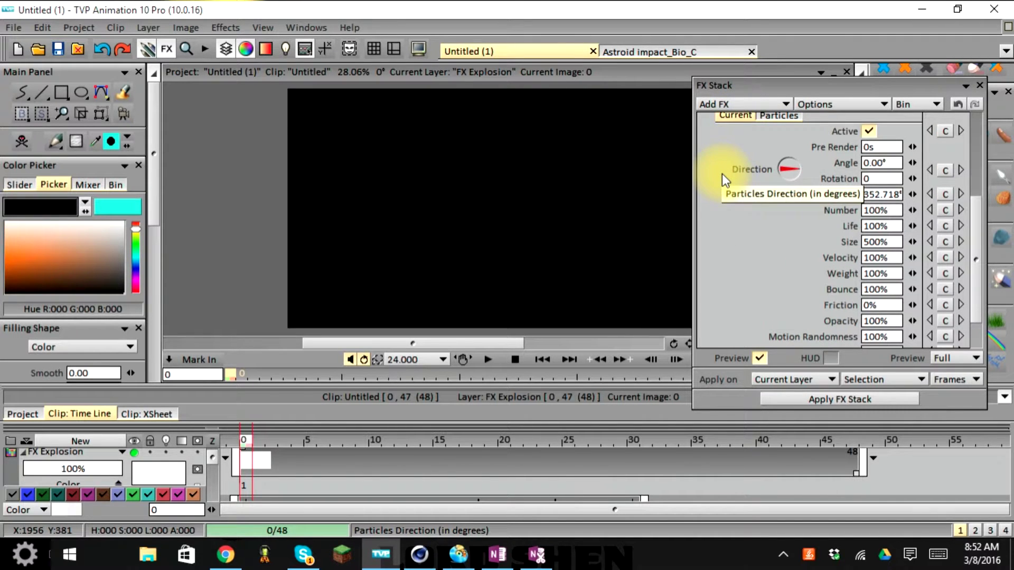
pyautogui.scroll(-1, 723, 178)
pyautogui.scroll(-1, 722, 176)
pyautogui.scroll(3, 724, 177)
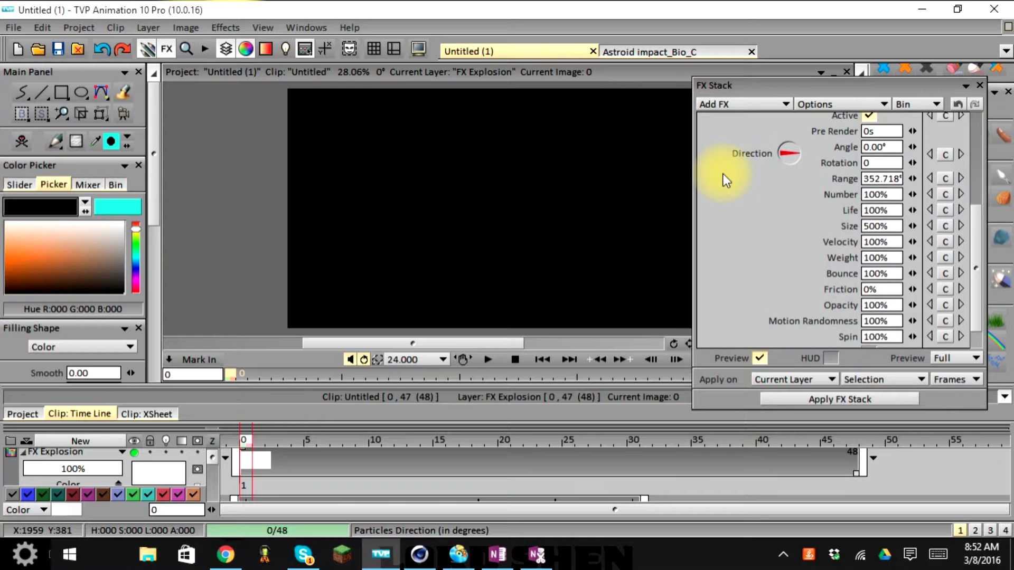
pyautogui.scroll(1, 722, 177)
# Set the Smoke particle's weight to -11 and play the explosion to preview it
pyautogui.click(774, 138)
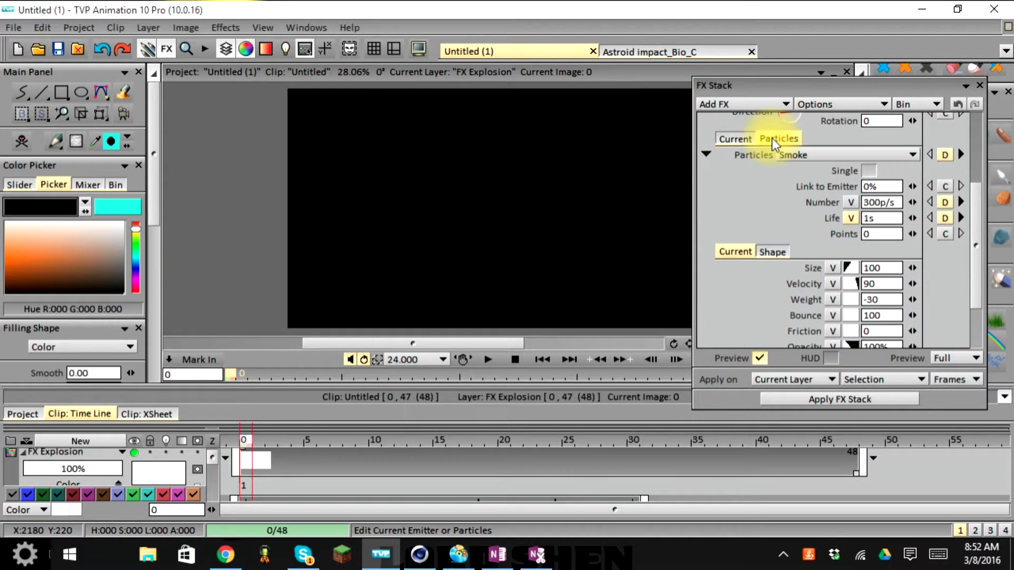
pyautogui.scroll(-1, 774, 153)
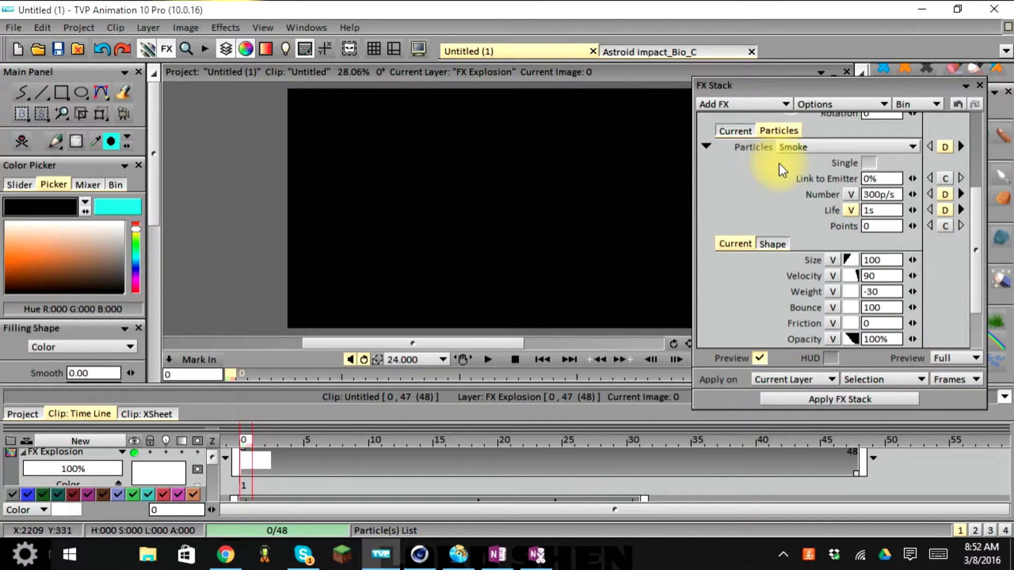
pyautogui.scroll(-4, 792, 172)
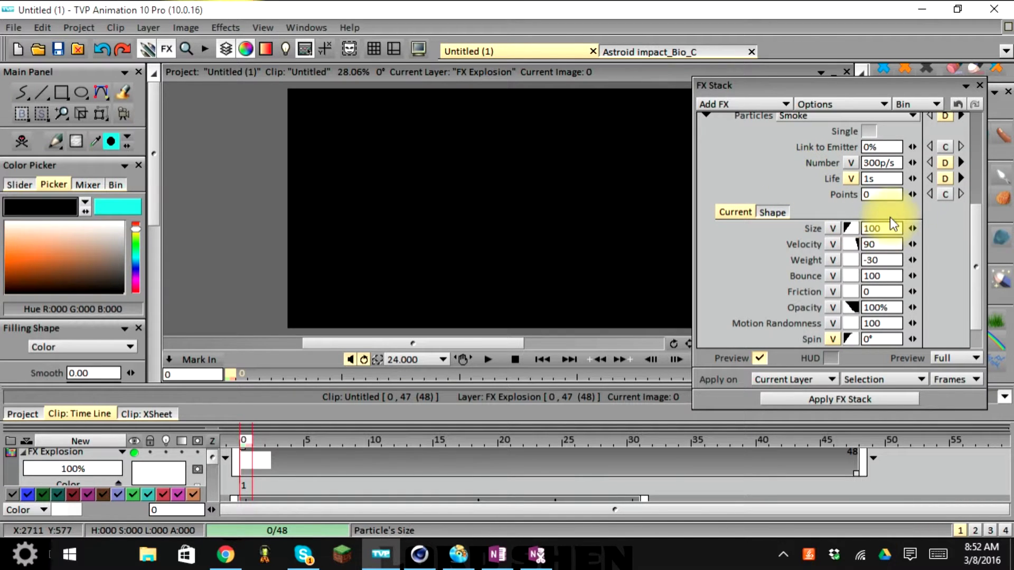
pyautogui.moveTo(917, 259); pyautogui.dragTo(915, 260)
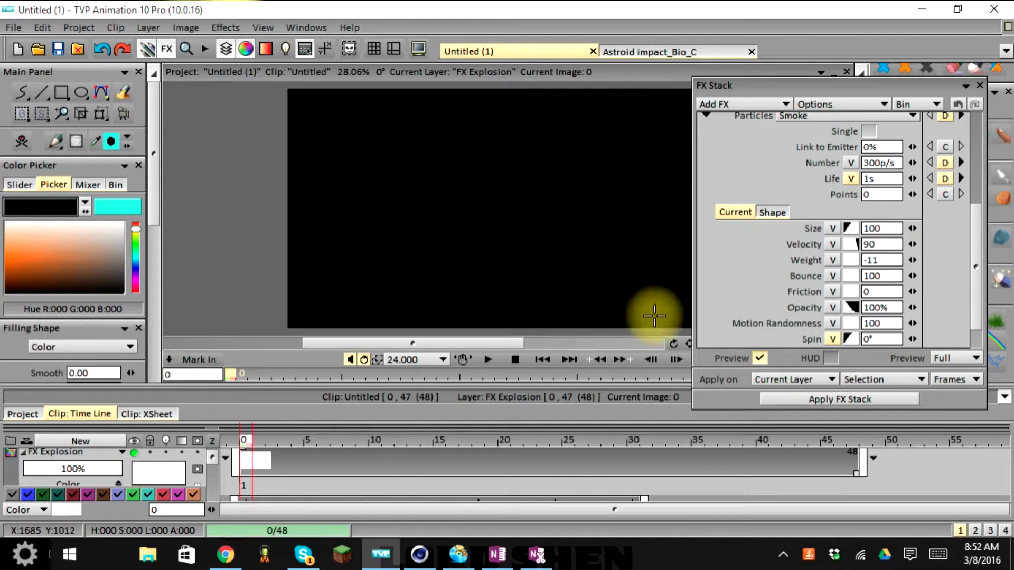
pyautogui.click(489, 361)
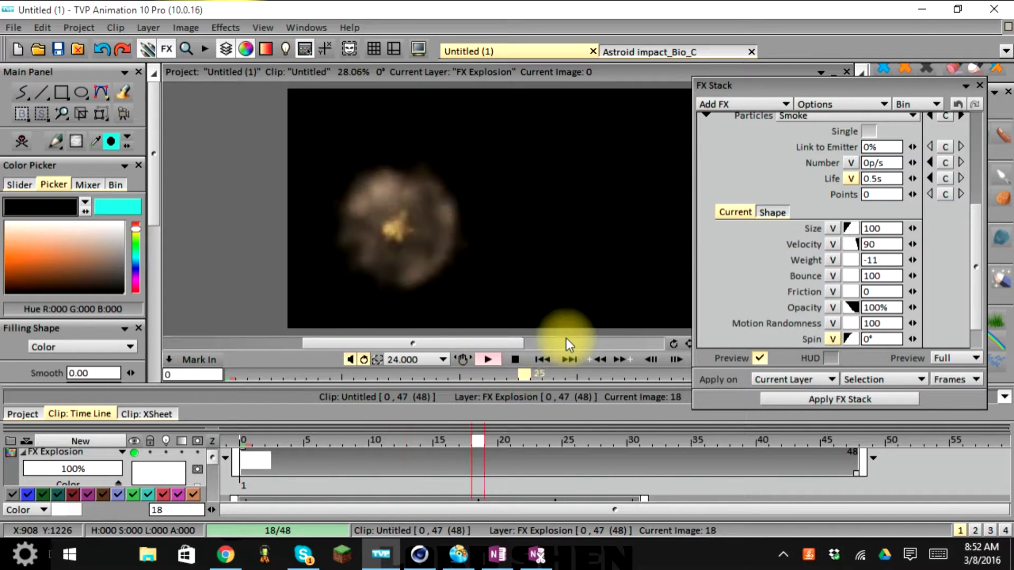
pyautogui.click(517, 363)
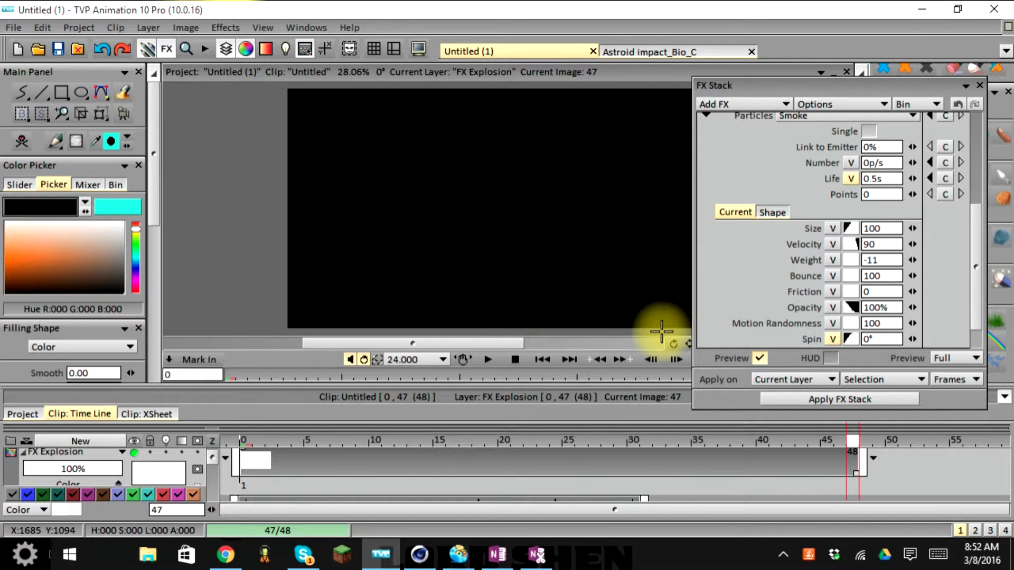
# Compare the Smoke particle's number, life and physics settings with the ExplosionB emitter's overall settings
pyautogui.scroll(-2, 738, 298)
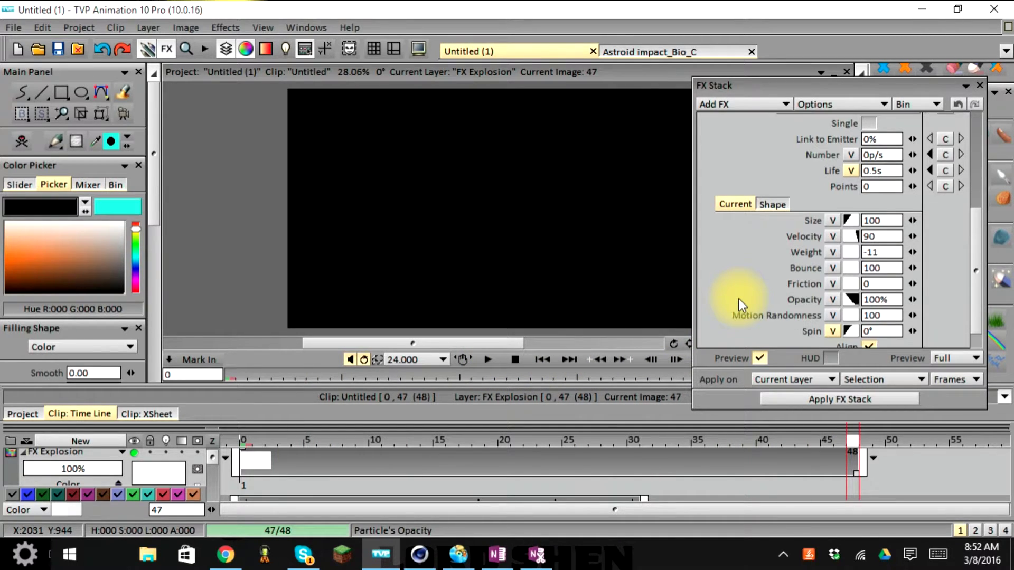
pyautogui.scroll(3, 739, 299)
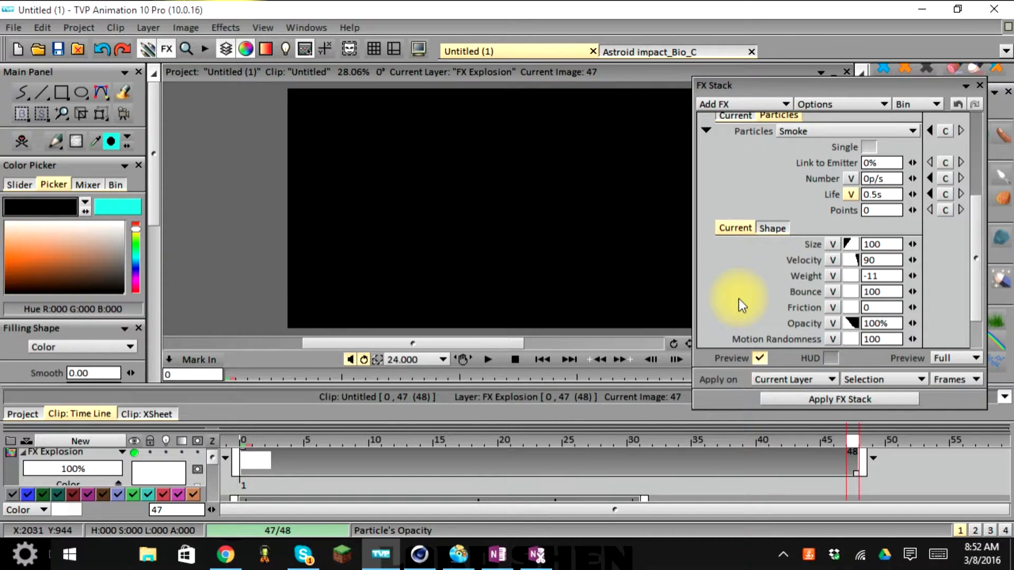
pyautogui.scroll(3, 738, 299)
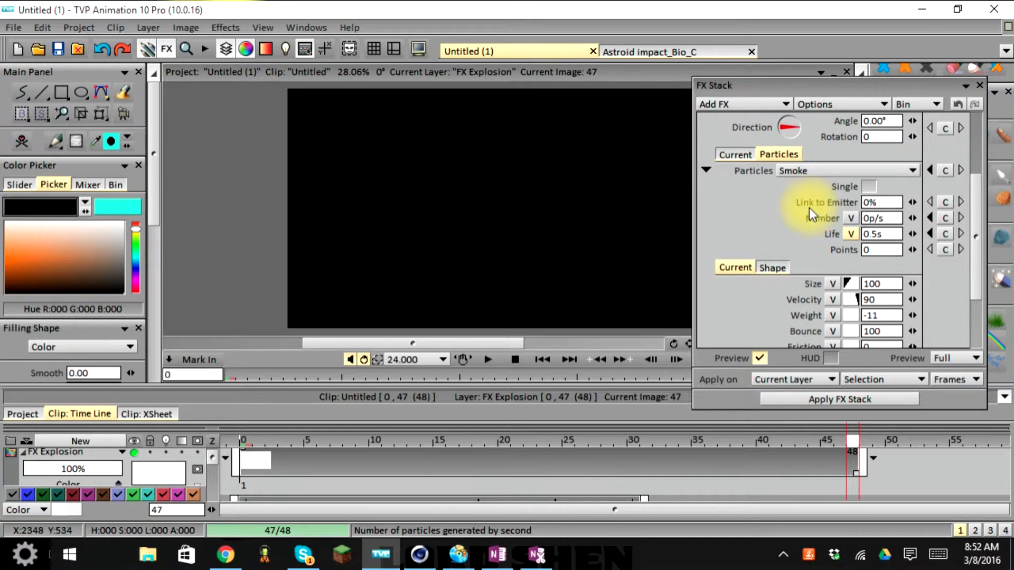
pyautogui.click(734, 154)
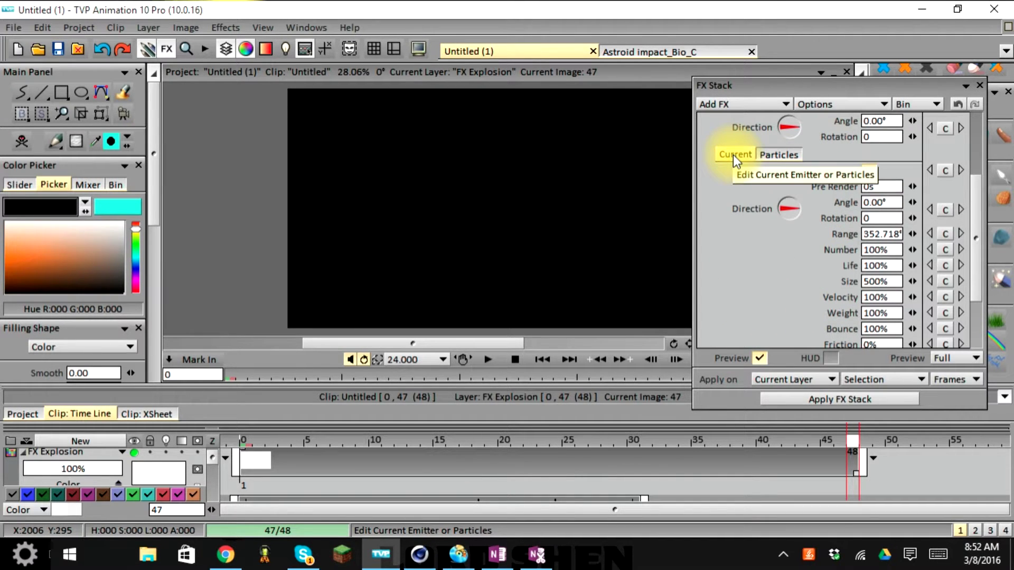
pyautogui.click(782, 154)
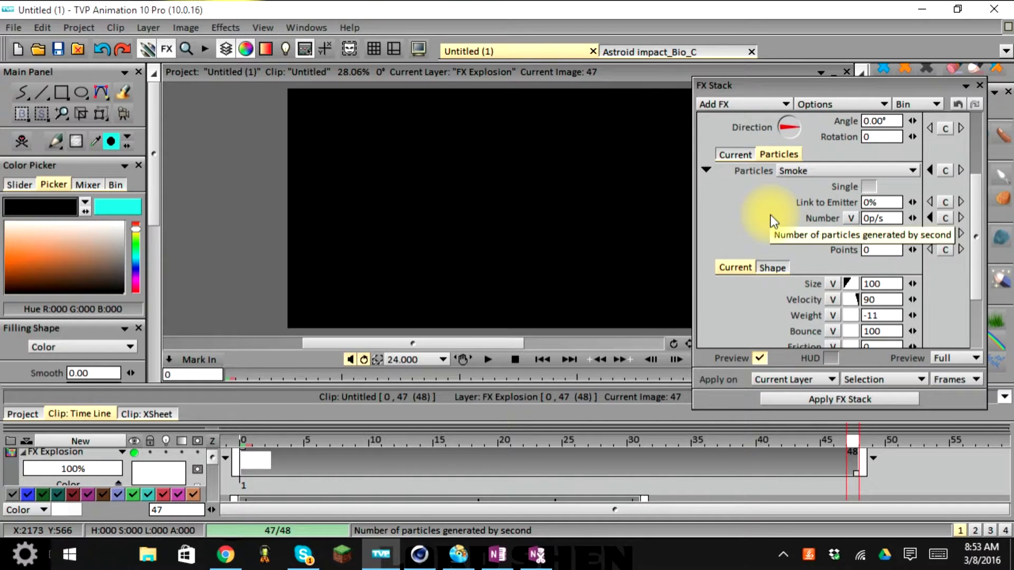
pyautogui.scroll(-2, 771, 214)
pyautogui.scroll(-1, 771, 216)
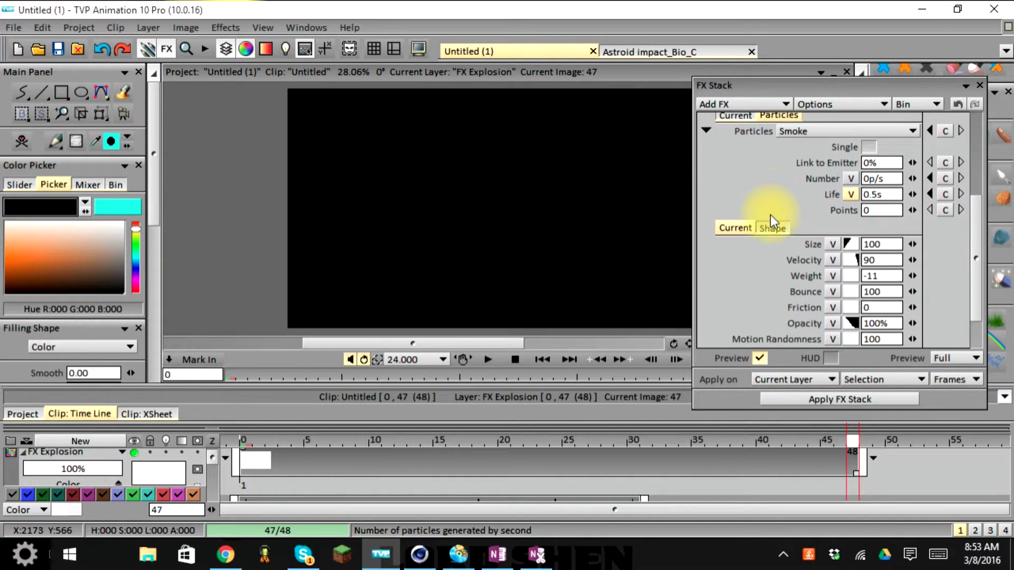
pyautogui.scroll(-1, 771, 216)
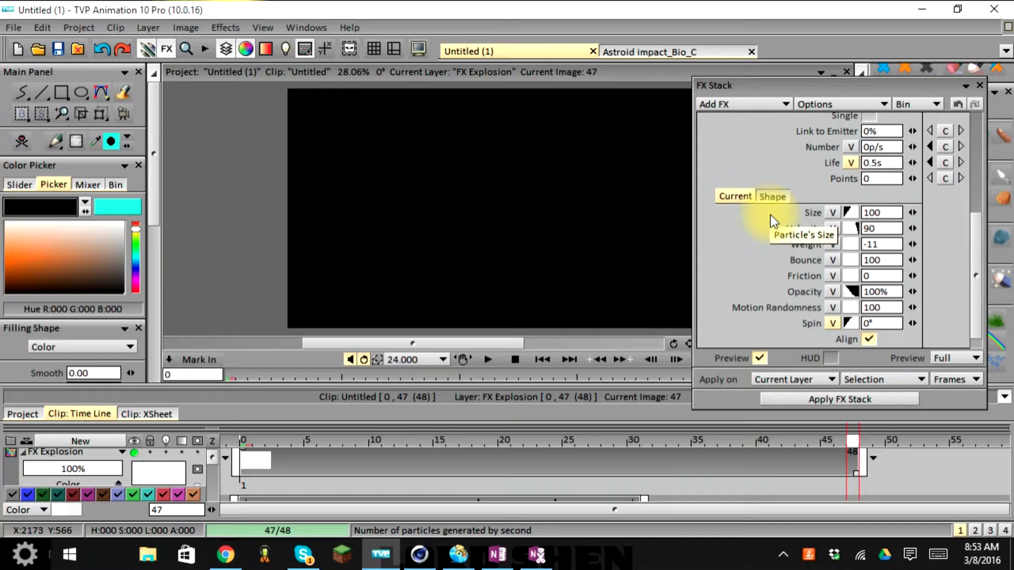
pyautogui.scroll(-1, 771, 218)
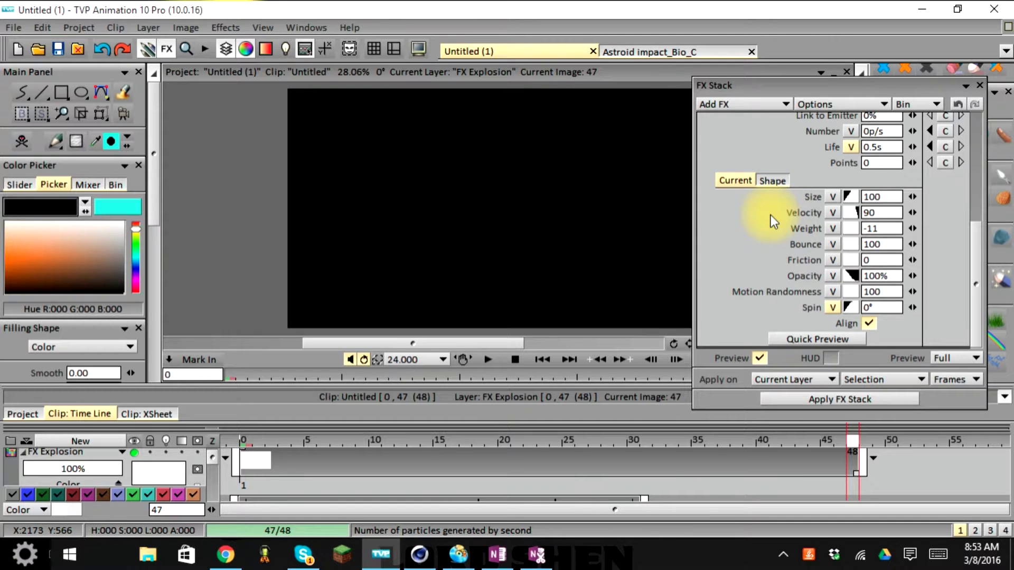
pyautogui.scroll(1, 771, 218)
pyautogui.scroll(5, 771, 217)
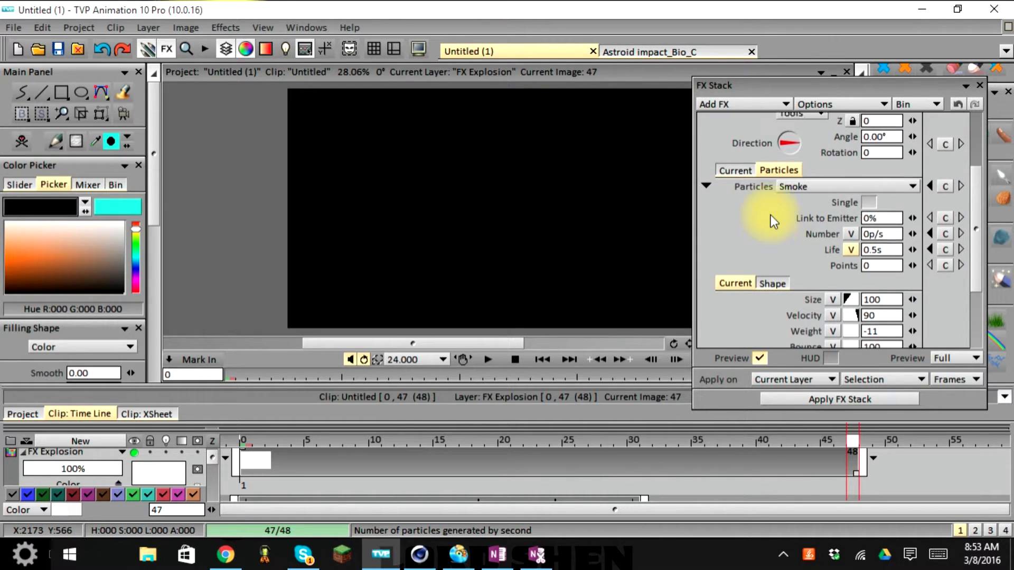
pyautogui.scroll(3, 771, 214)
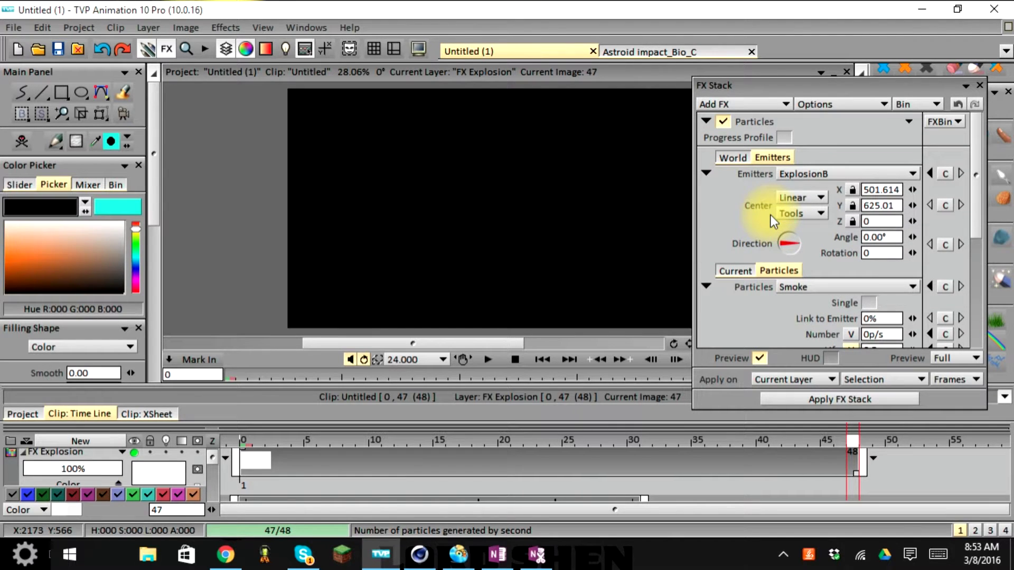
# Display the particle effect's World settings and play the explosion, pausing at frame 5
pyautogui.click(736, 158)
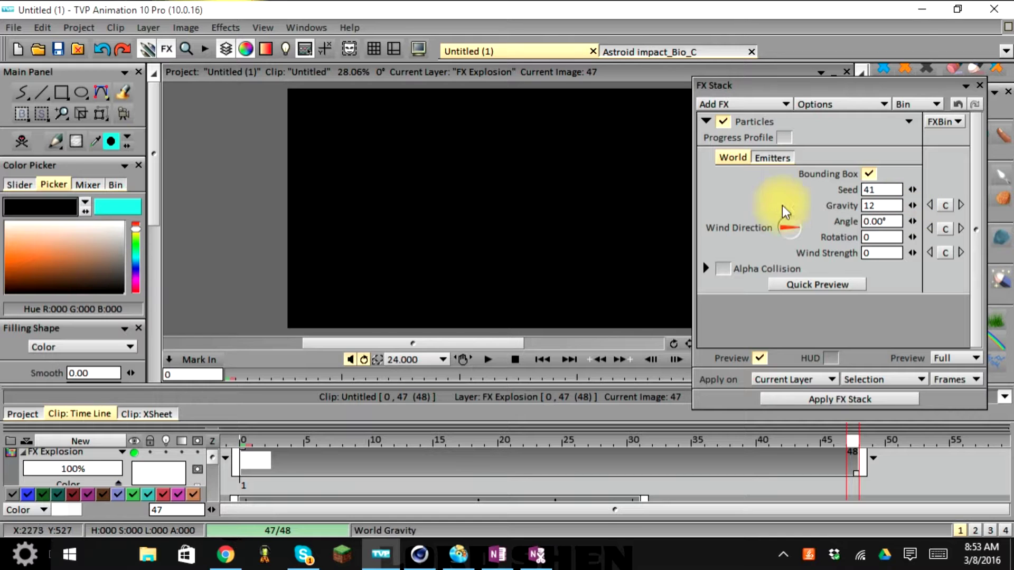
pyautogui.click(496, 366)
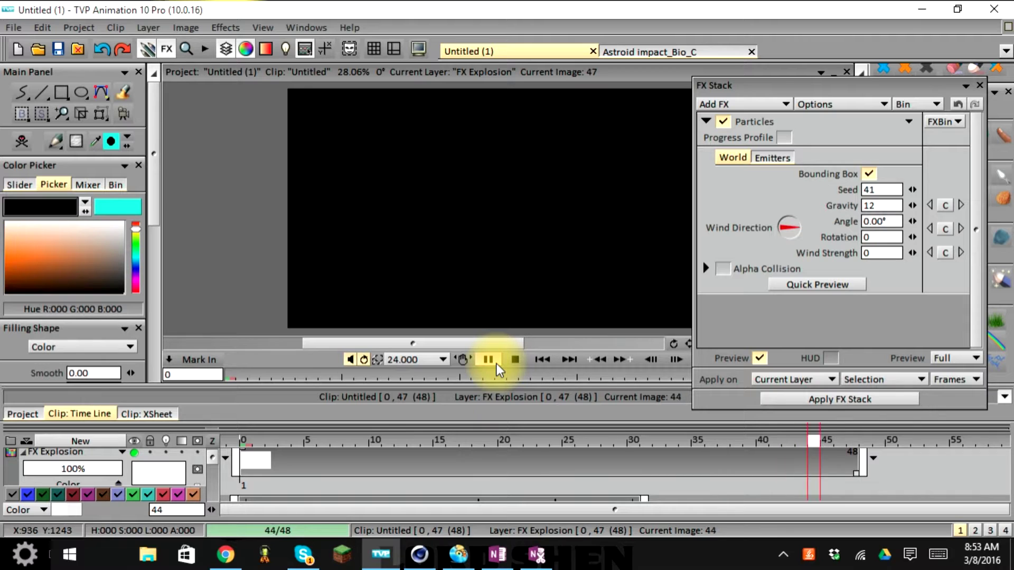
pyautogui.click(497, 365)
pyautogui.click(497, 366)
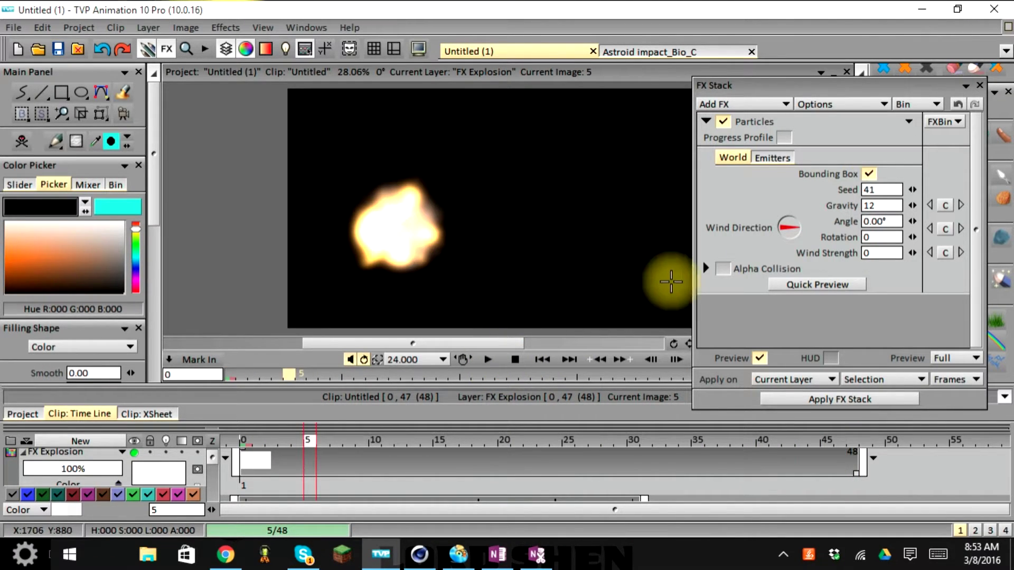
# Return to the emitter settings, check the emitter list, and switch the edited particle from Smoke to Light
pyautogui.click(770, 159)
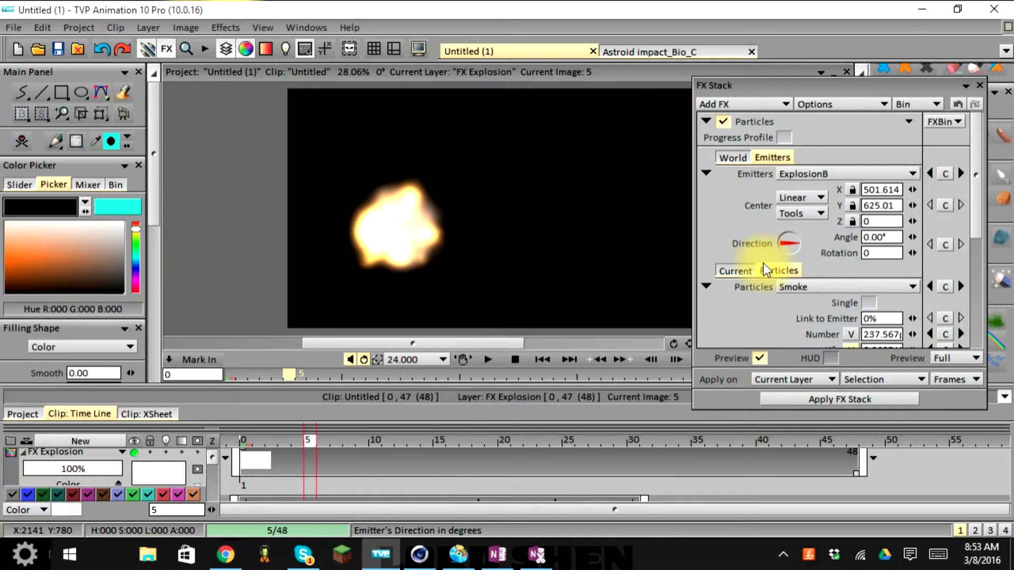
pyautogui.scroll(-2, 782, 262)
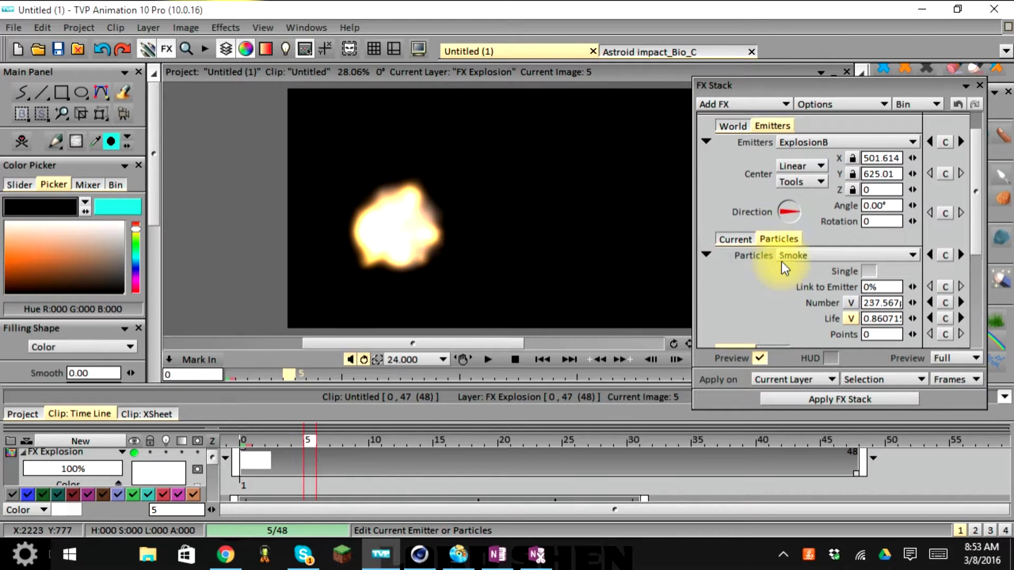
pyautogui.scroll(1, 782, 262)
pyautogui.click(829, 150)
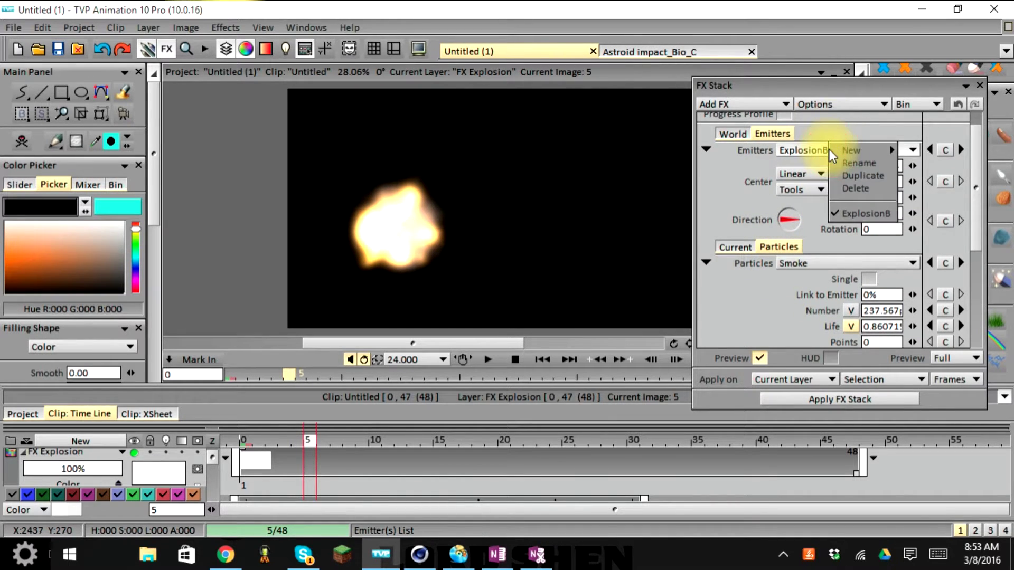
pyautogui.click(826, 150)
pyautogui.click(793, 264)
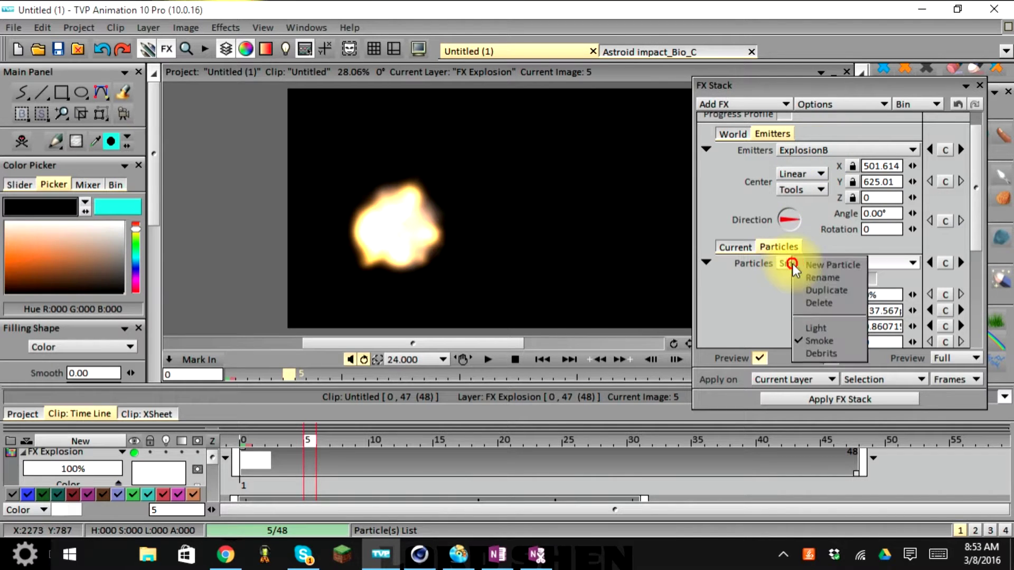
pyautogui.click(803, 327)
pyautogui.scroll(-5, 803, 326)
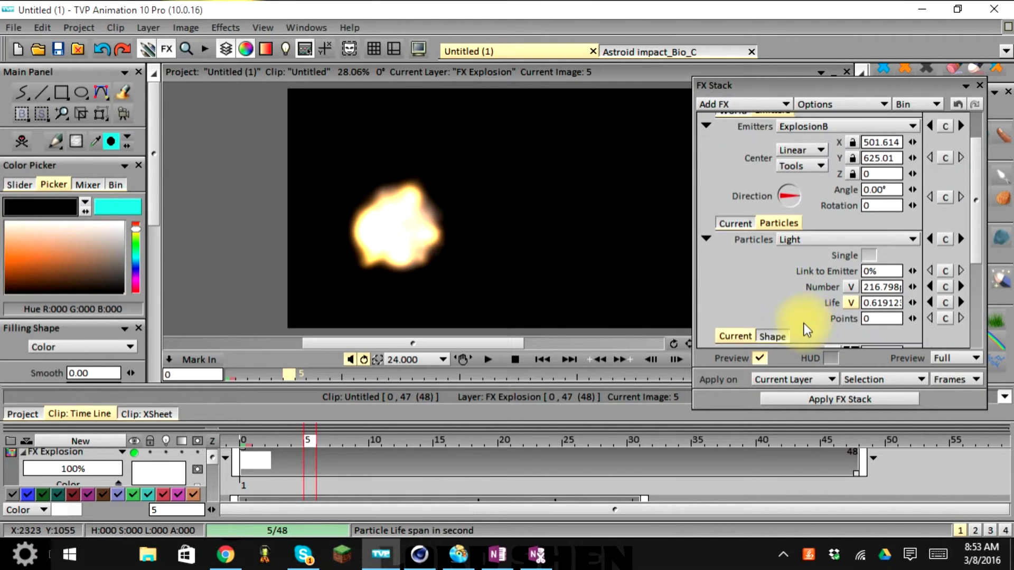
# Review the World settings once more, then the ExplosionB emitter's center and the Light particle's physics settings
pyautogui.scroll(5, 803, 318)
pyautogui.scroll(1, 792, 306)
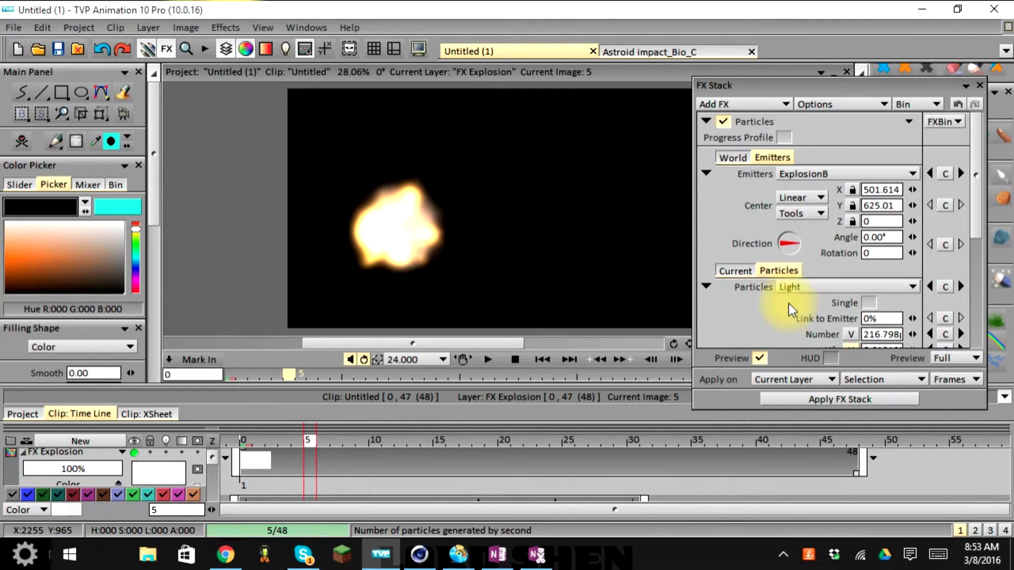
pyautogui.click(734, 158)
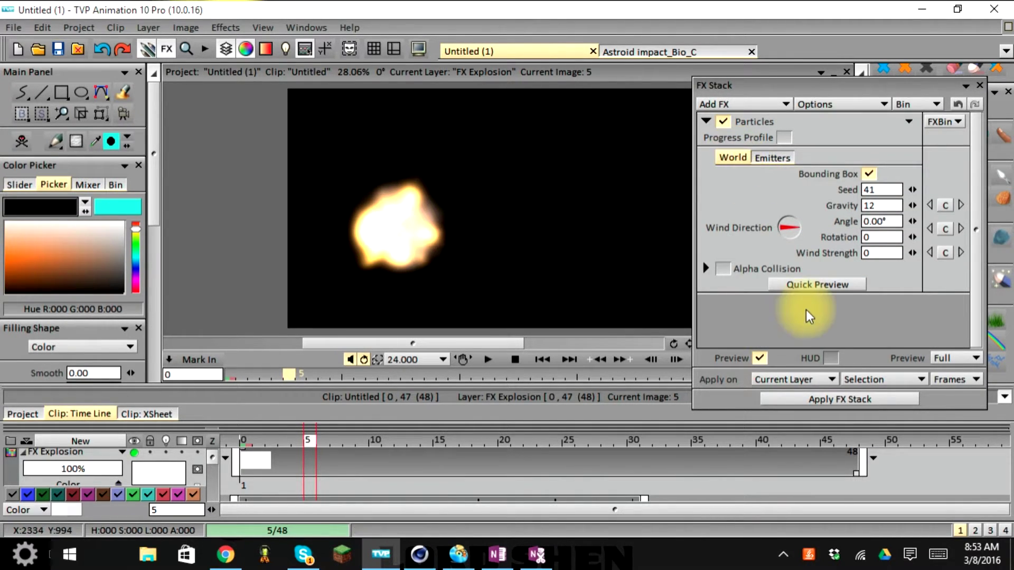
pyautogui.click(768, 155)
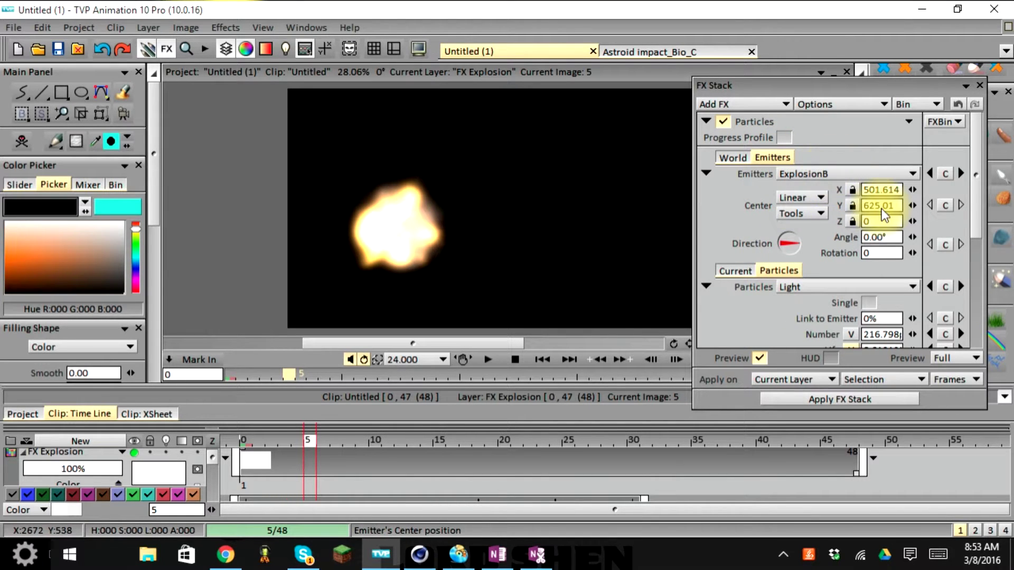
pyautogui.scroll(-2, 792, 254)
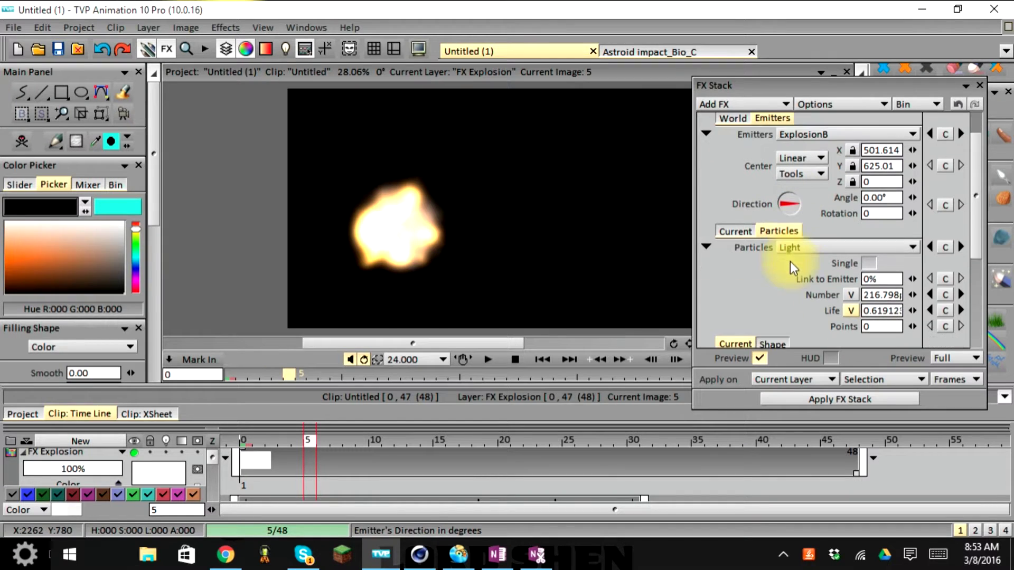
pyautogui.scroll(-5, 790, 259)
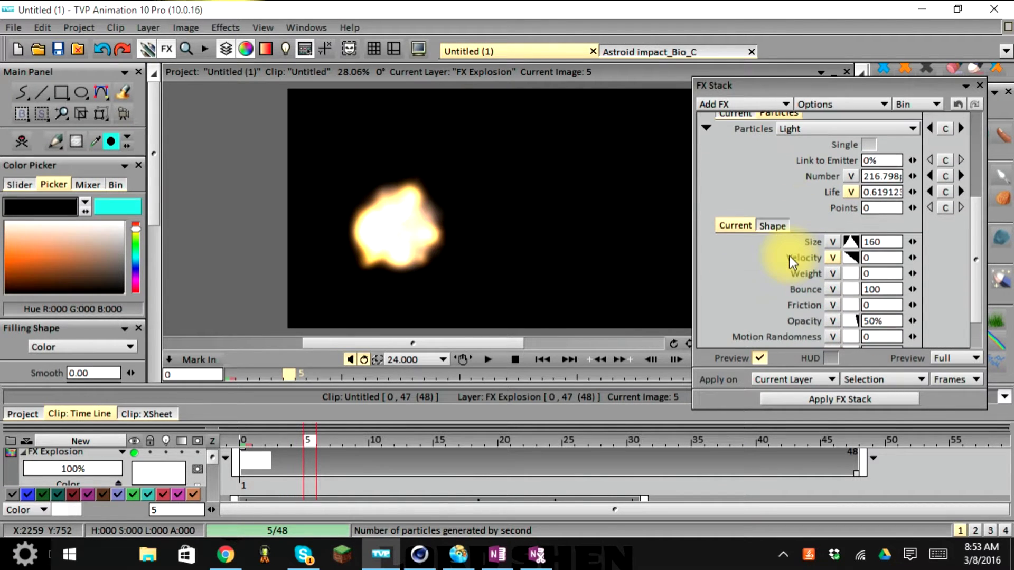
pyautogui.scroll(1, 790, 256)
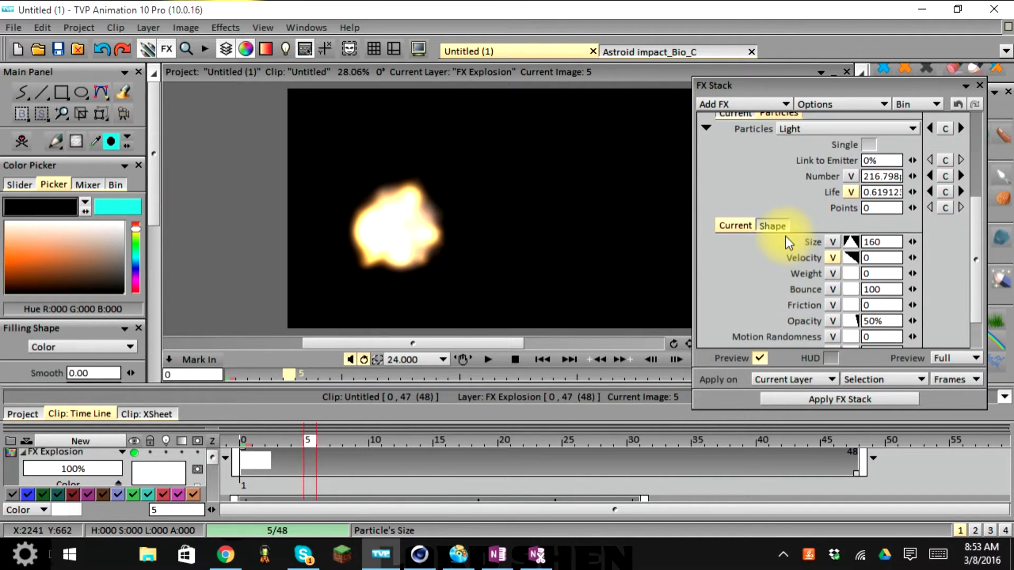
# Examine the Light particle's shape source and blend options along with its size, velocity and opacity settings
pyautogui.click(774, 226)
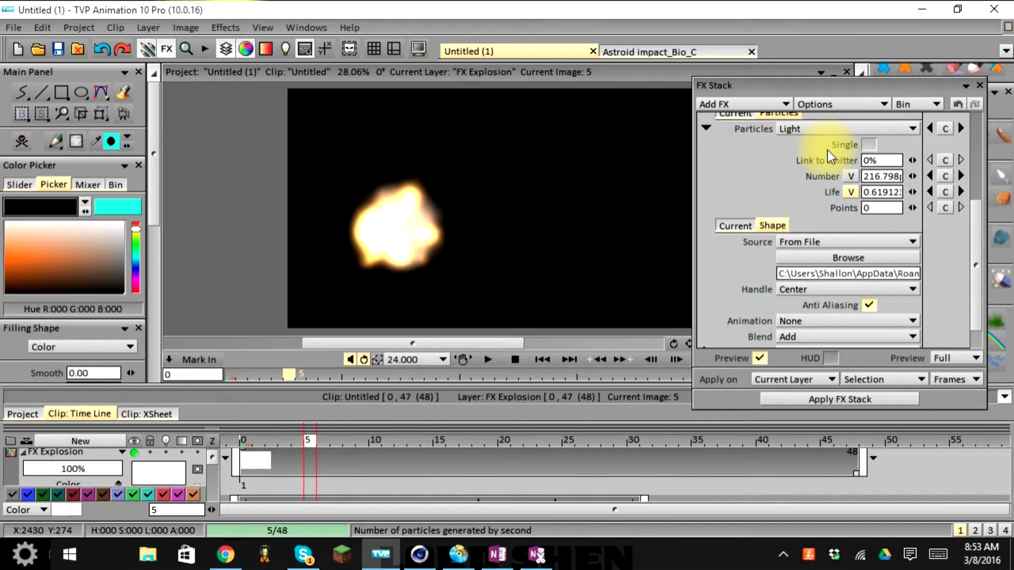
pyautogui.scroll(-1, 801, 213)
pyautogui.click(741, 201)
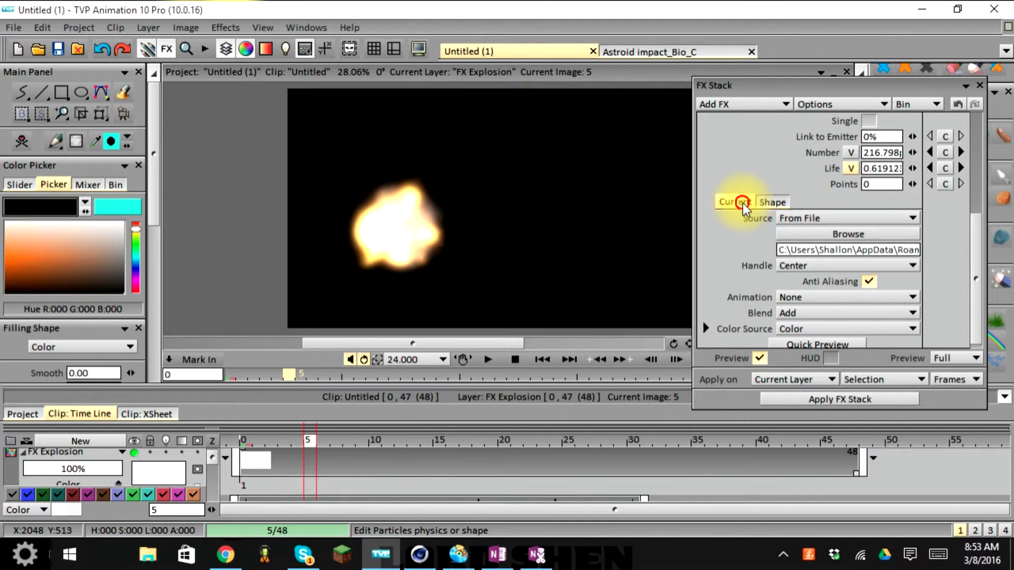
pyautogui.scroll(-1, 744, 207)
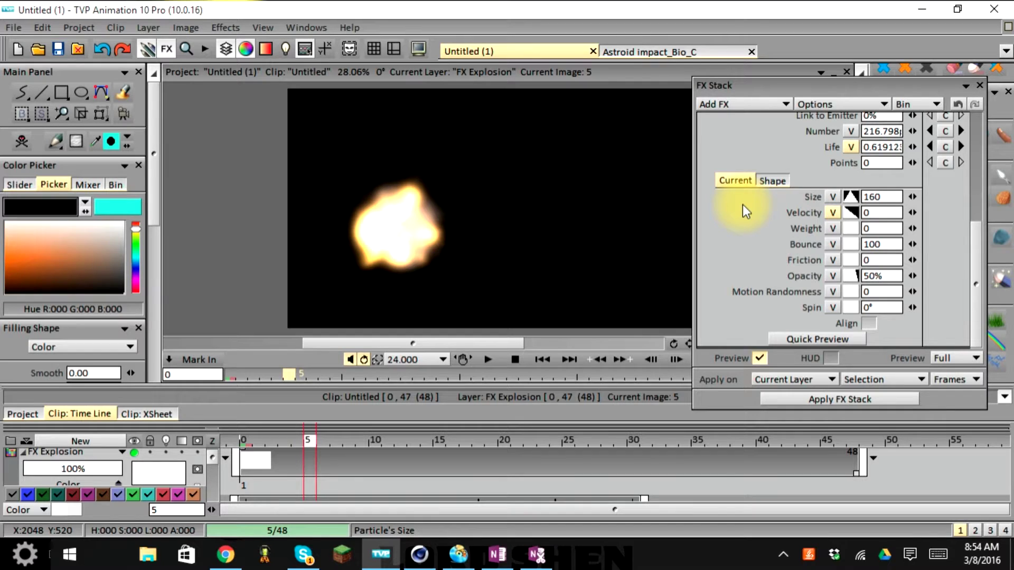
pyautogui.scroll(4, 743, 206)
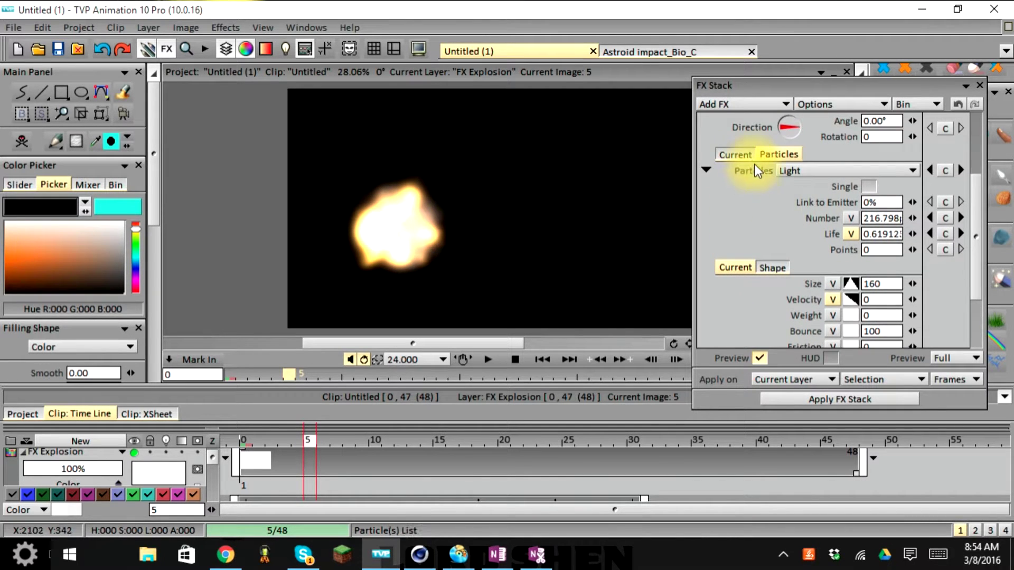
# Set the ExplosionB emitter's overall particle size to 200% and play back the explosion
pyautogui.click(748, 156)
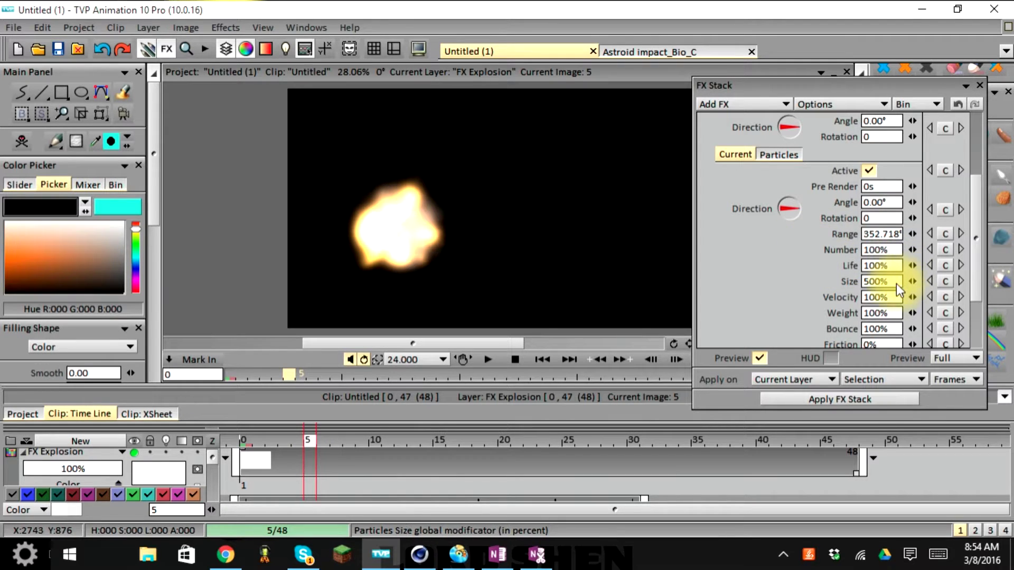
pyautogui.click(880, 281)
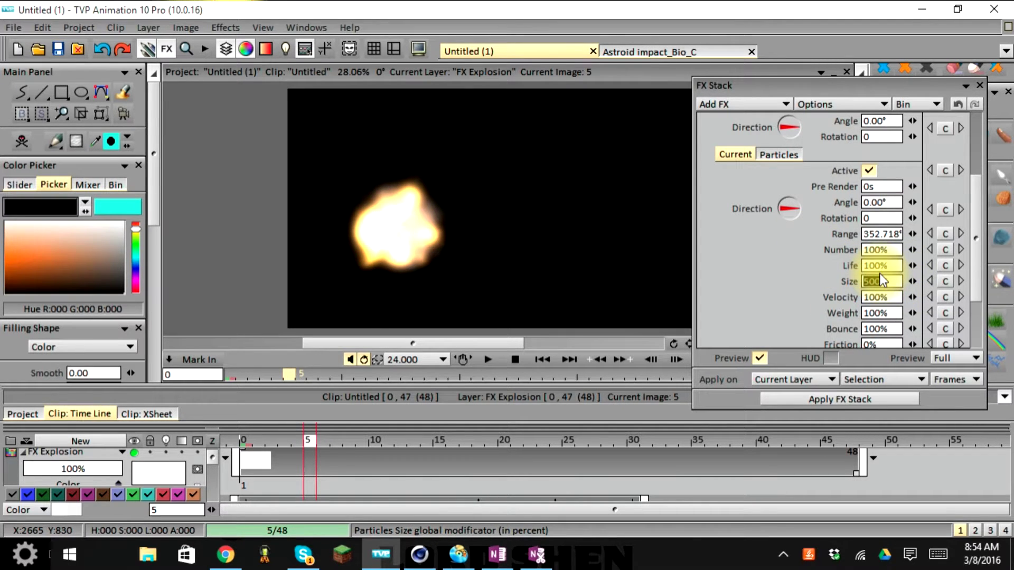
pyautogui.press('Tab')
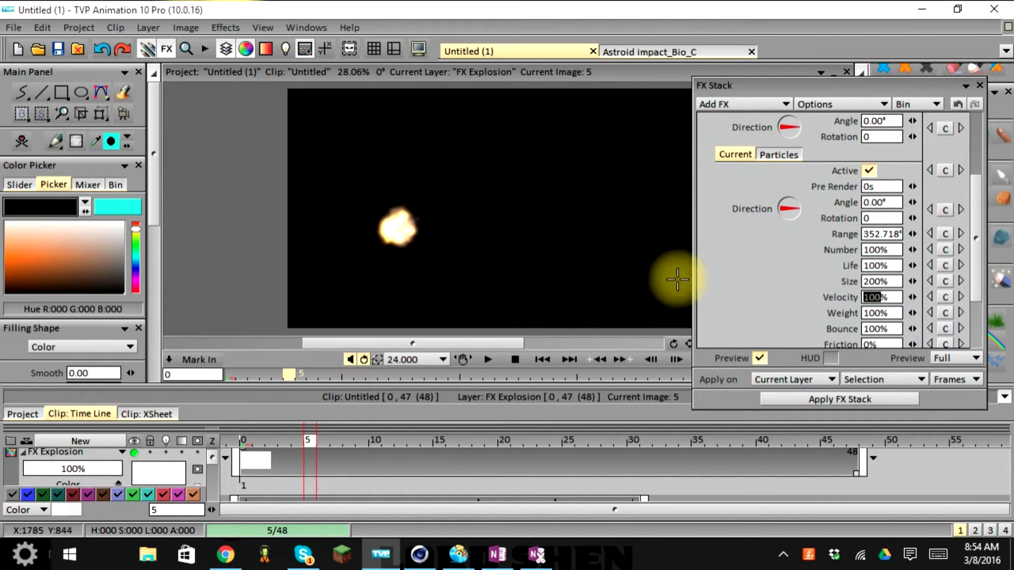
pyautogui.click(482, 356)
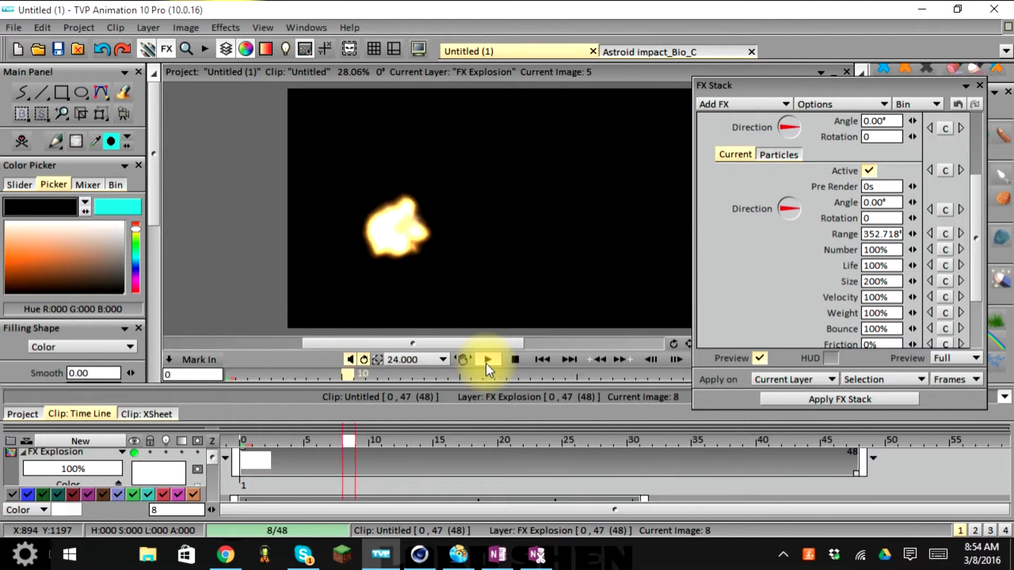
pyautogui.click(488, 360)
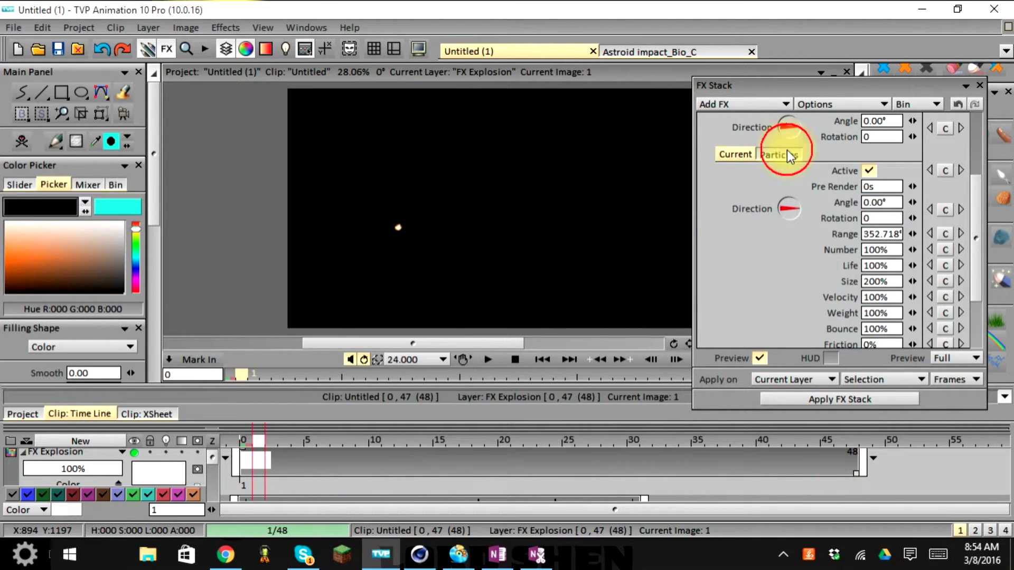
# Set the particle World gravity to 32 and play the explosion, stopping at frame 30
pyautogui.scroll(1, 752, 212)
pyautogui.scroll(4, 750, 212)
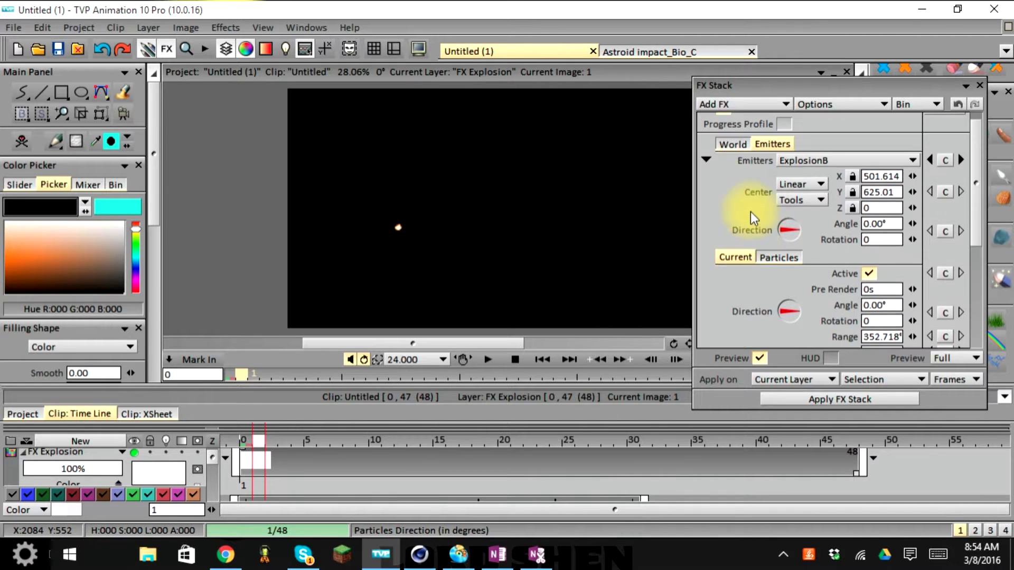
pyautogui.click(732, 145)
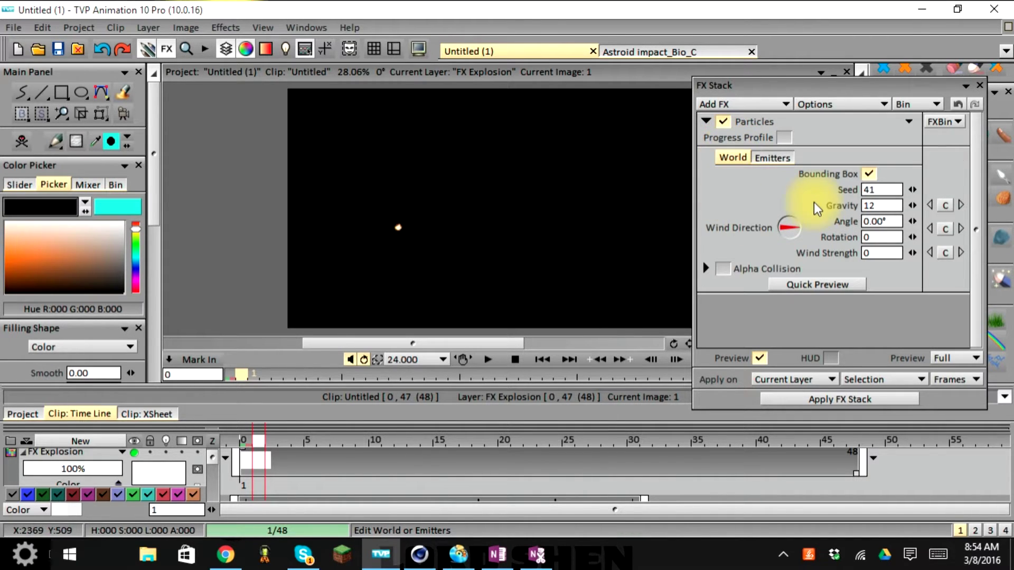
pyautogui.moveTo(912, 206); pyautogui.dragTo(929, 205)
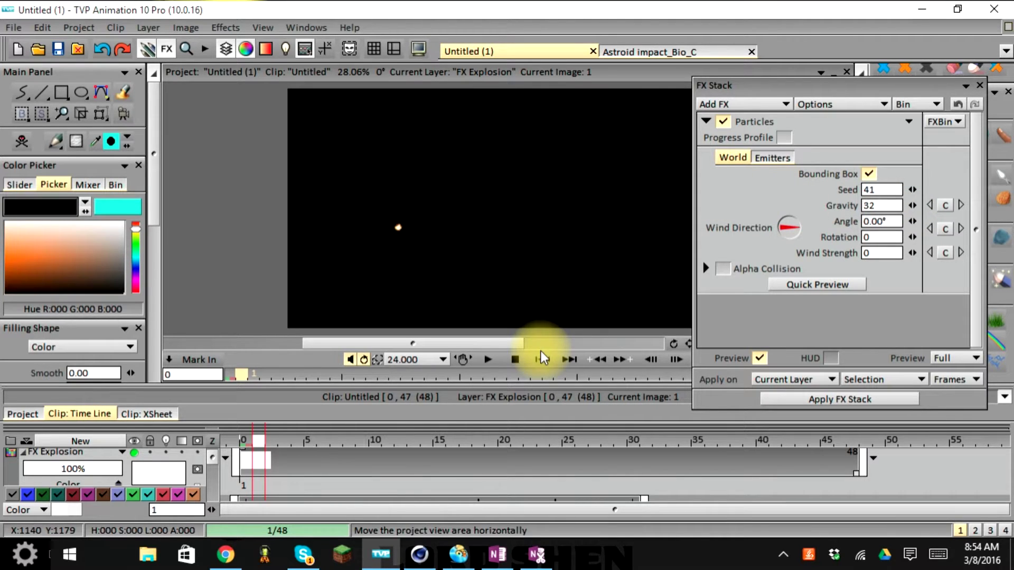
pyautogui.click(490, 359)
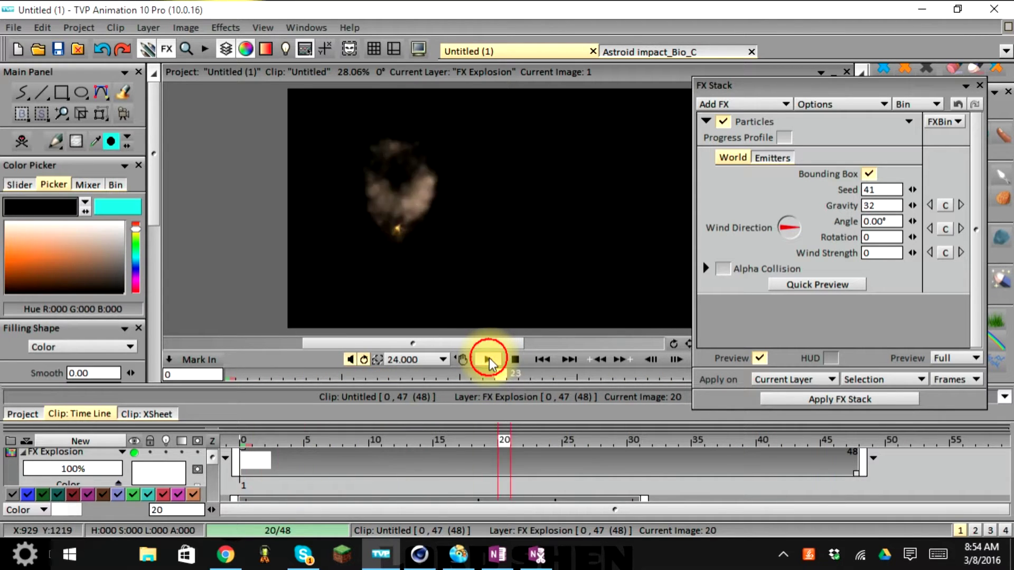
pyautogui.click(487, 361)
pyautogui.click(487, 361)
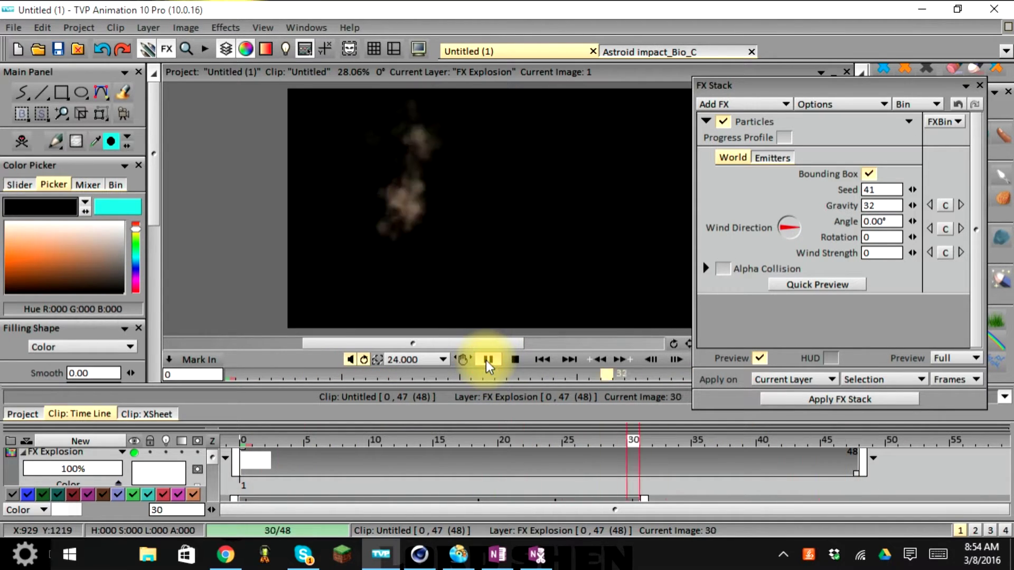
pyautogui.click(514, 359)
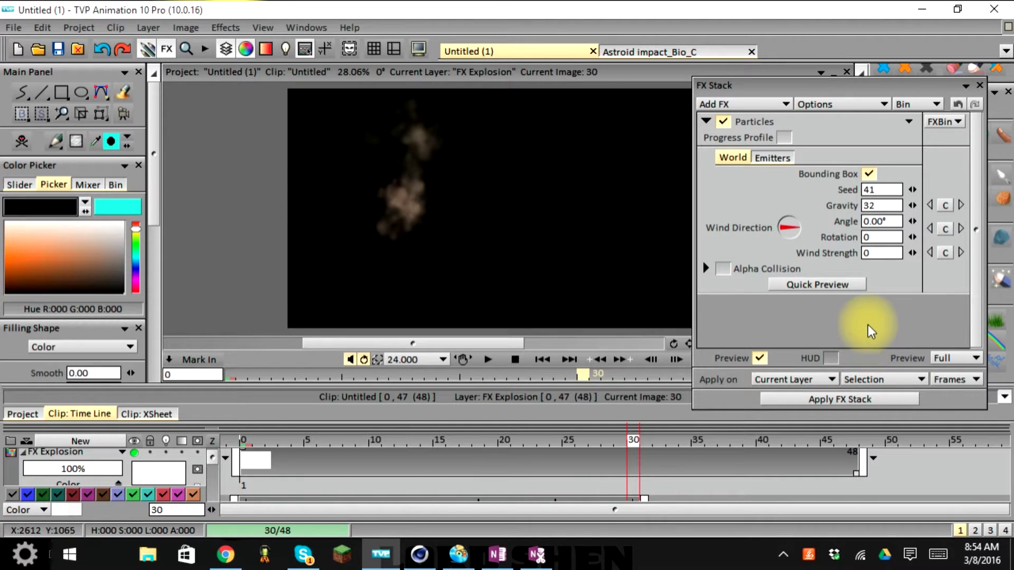
# Apply the FX stack to all instances of the current layer, using the Apply On Frames mode
pyautogui.click(874, 377)
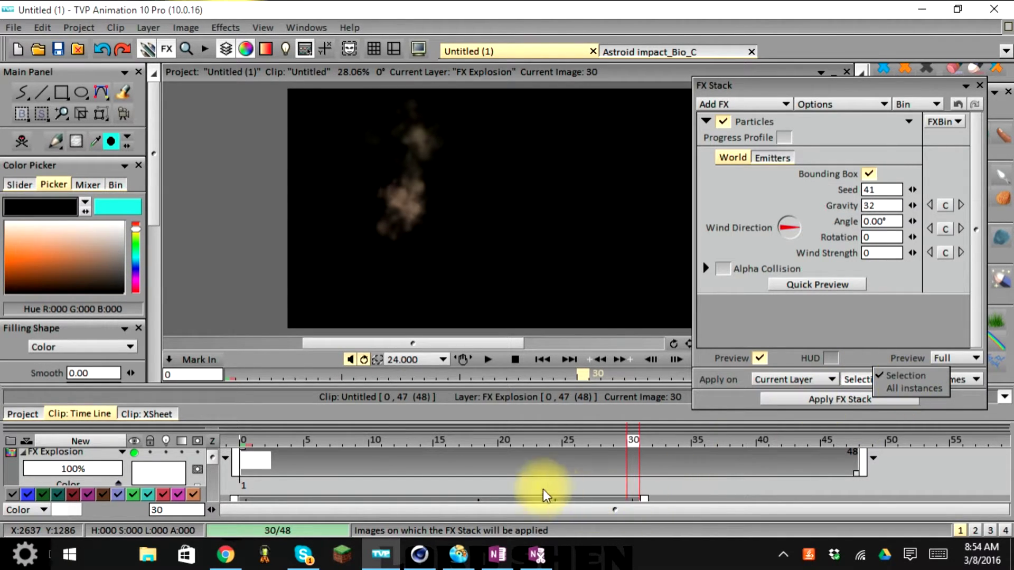
pyautogui.click(900, 388)
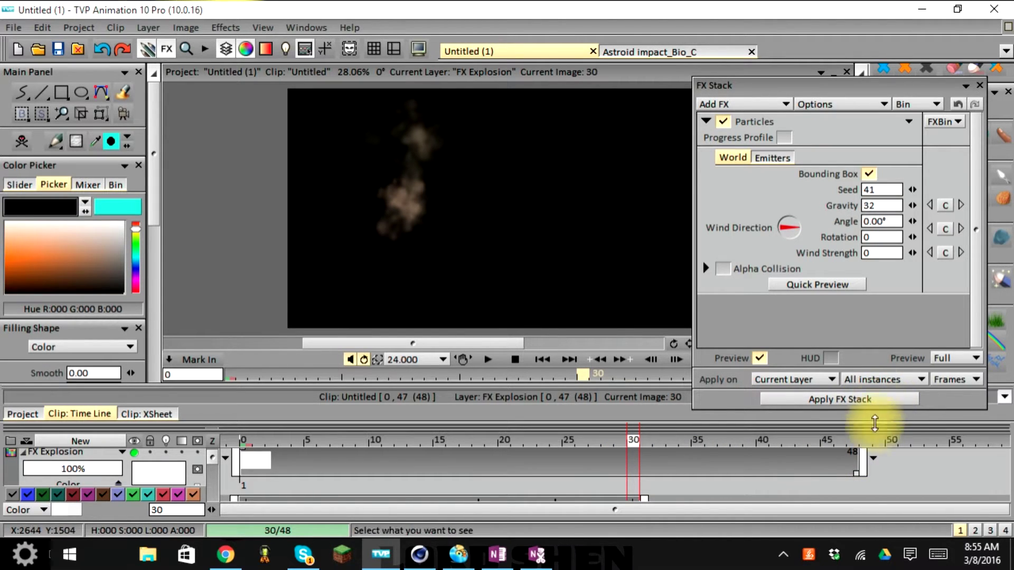
pyautogui.click(944, 380)
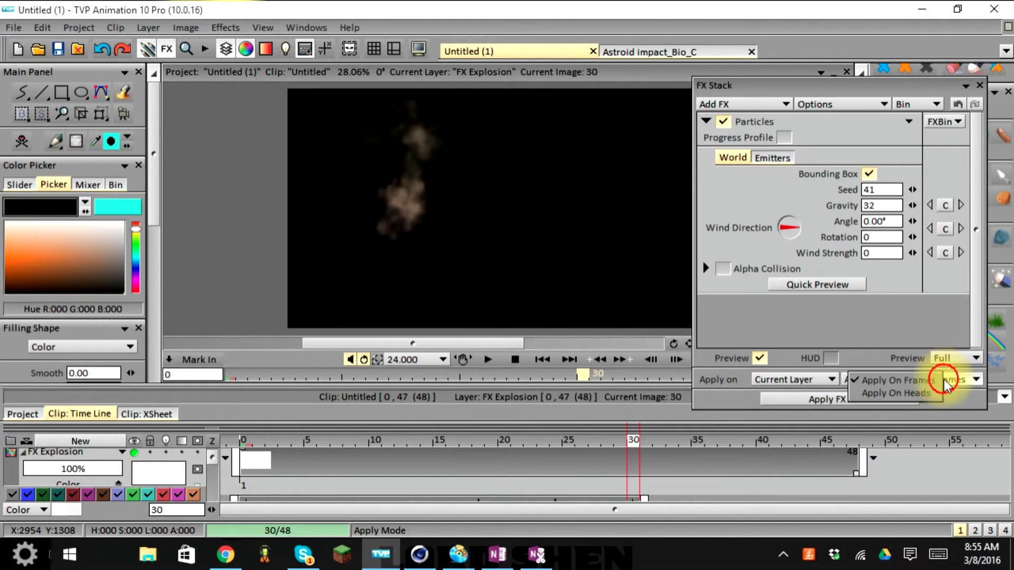
pyautogui.click(906, 381)
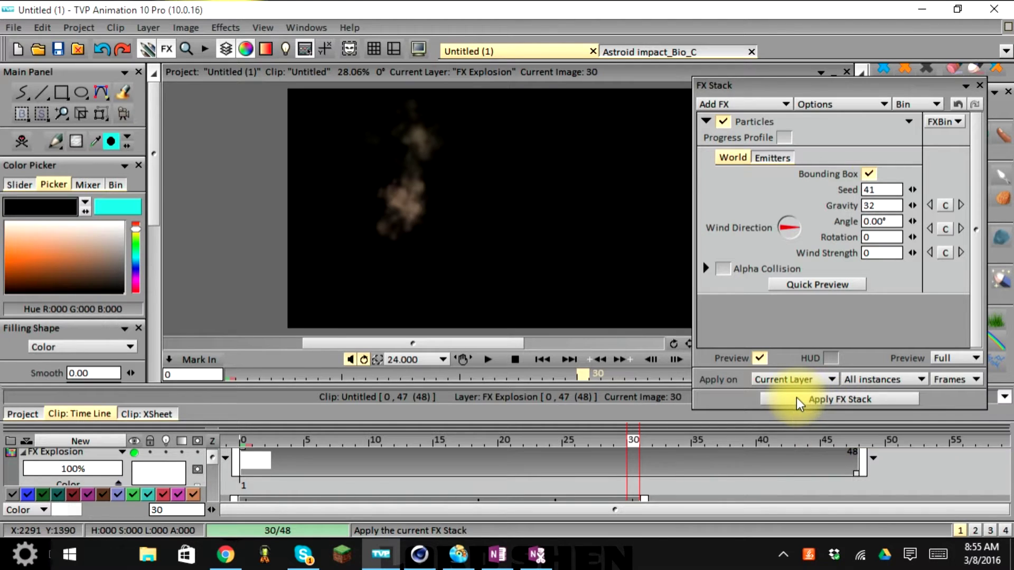
pyautogui.click(772, 394)
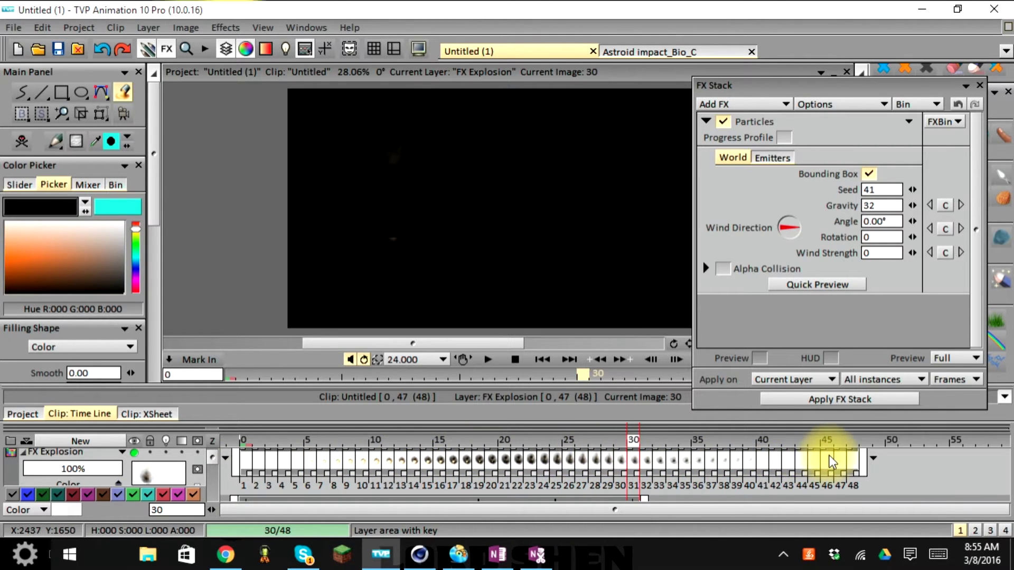
# Scrub through the rendered explosion frames on the timeline and return to frame 0
pyautogui.click(245, 443)
pyautogui.click(246, 444)
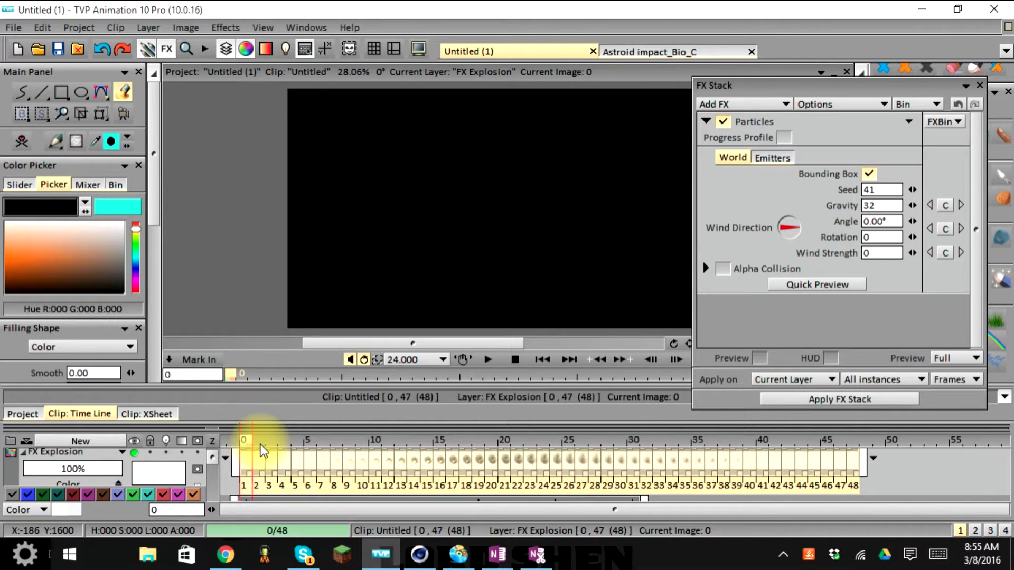
pyautogui.click(256, 441)
pyautogui.moveTo(270, 440); pyautogui.dragTo(852, 441)
pyautogui.moveTo(787, 450); pyautogui.dragTo(259, 444)
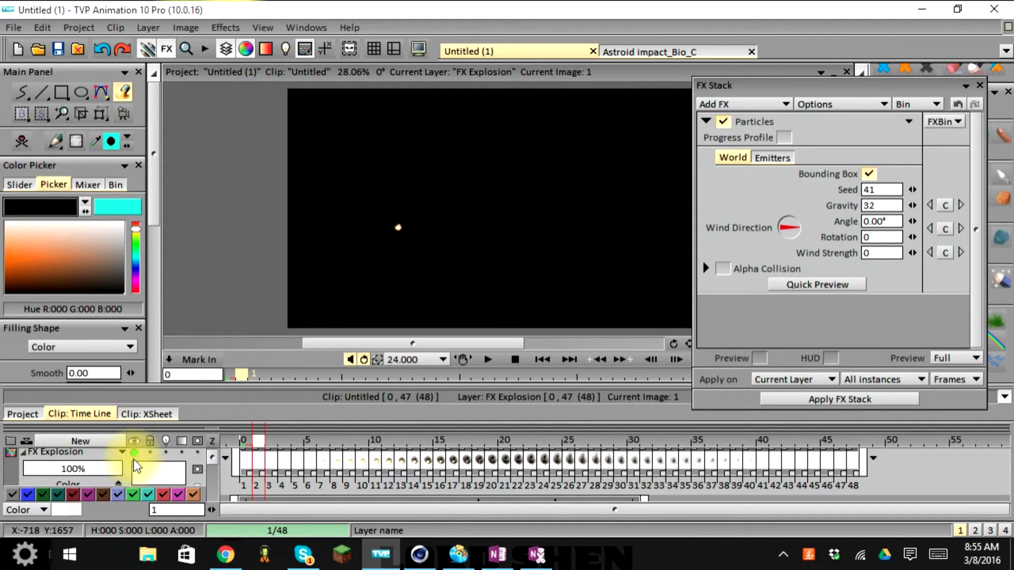
pyautogui.moveTo(260, 443); pyautogui.dragTo(238, 449)
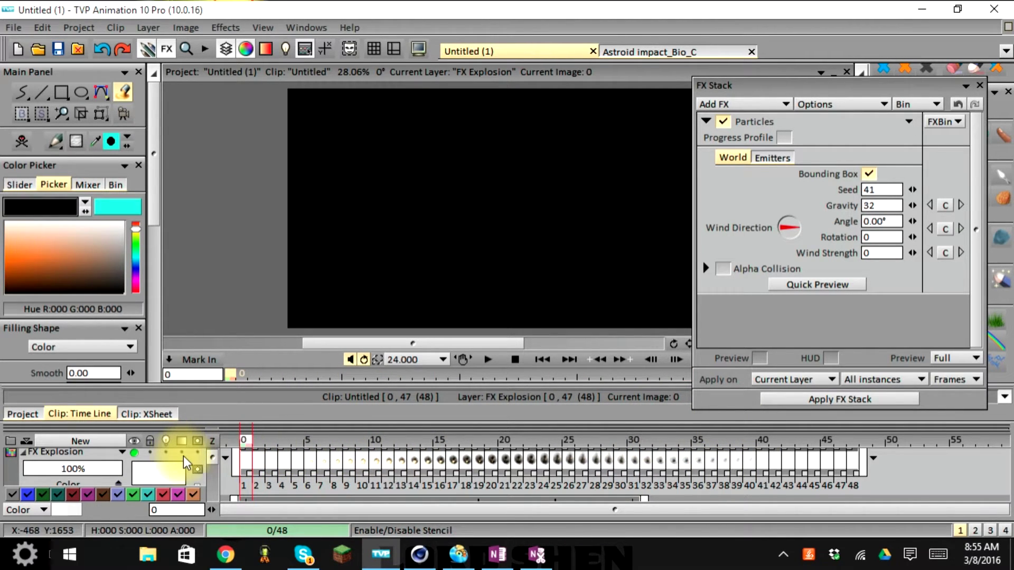
# Create a new animation layer named fx2 above the current layer and extend it to 48 frames
pyautogui.click(101, 441)
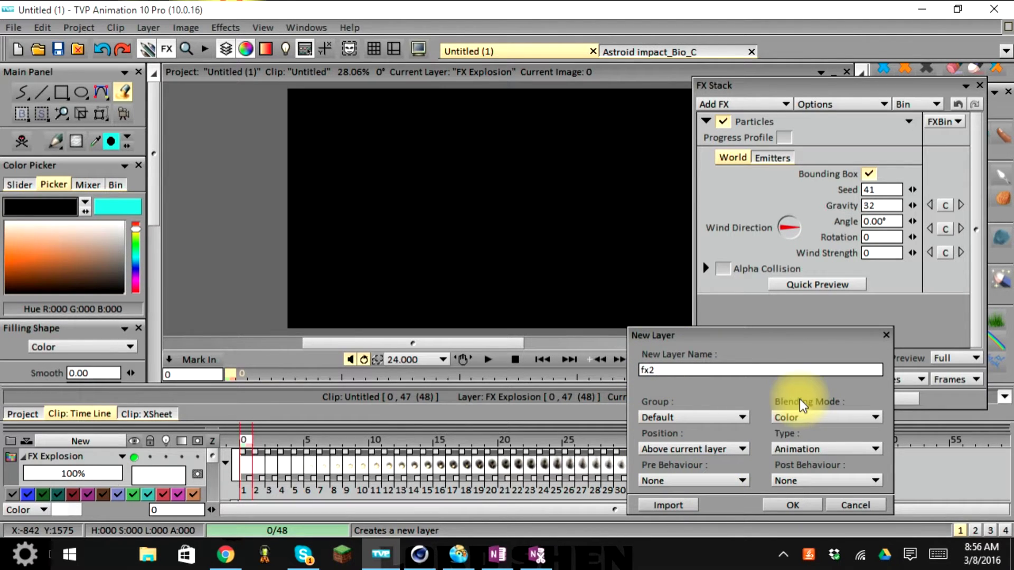
pyautogui.click(784, 504)
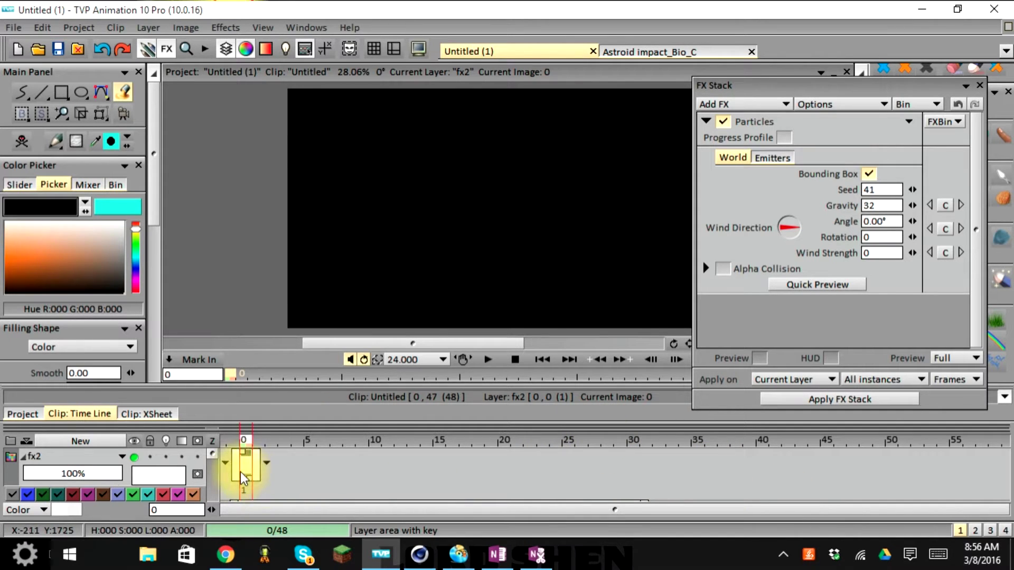
pyautogui.moveTo(250, 480); pyautogui.dragTo(751, 470)
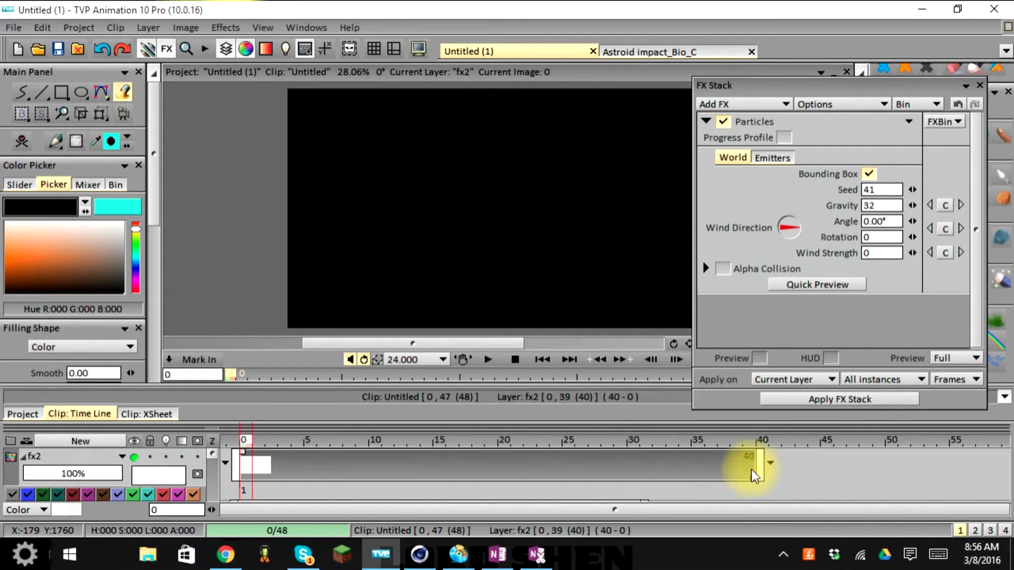
pyautogui.moveTo(850, 466)
pyautogui.mouseDown()
pyautogui.moveTo(877, 463)
pyautogui.moveTo(859, 465)
pyautogui.mouseUp()
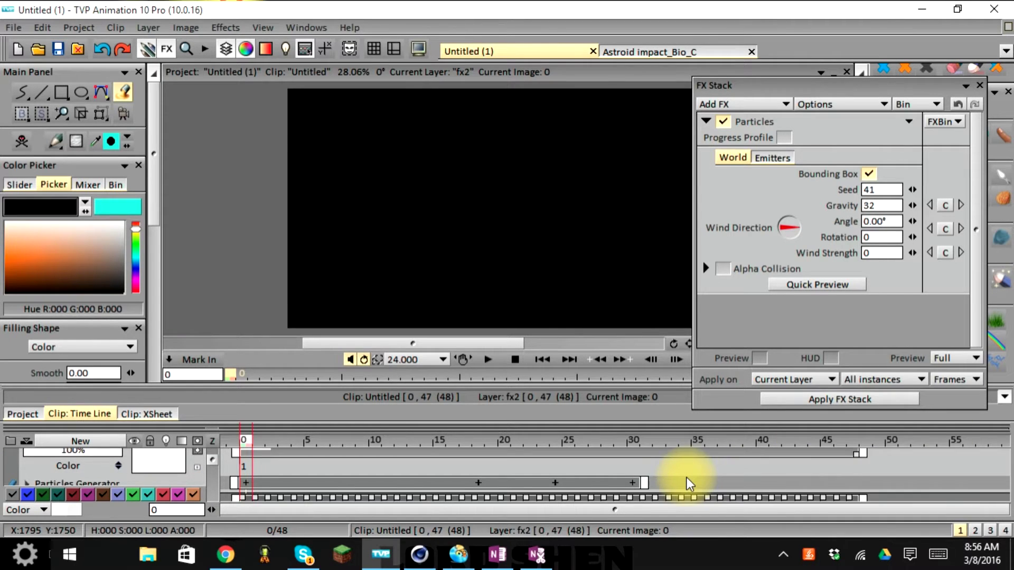
# Examine the timeline's layer stack, comparing the empty fx2 layer with the rendered FX Explosion layer beneath it
pyautogui.scroll(-1, 687, 477)
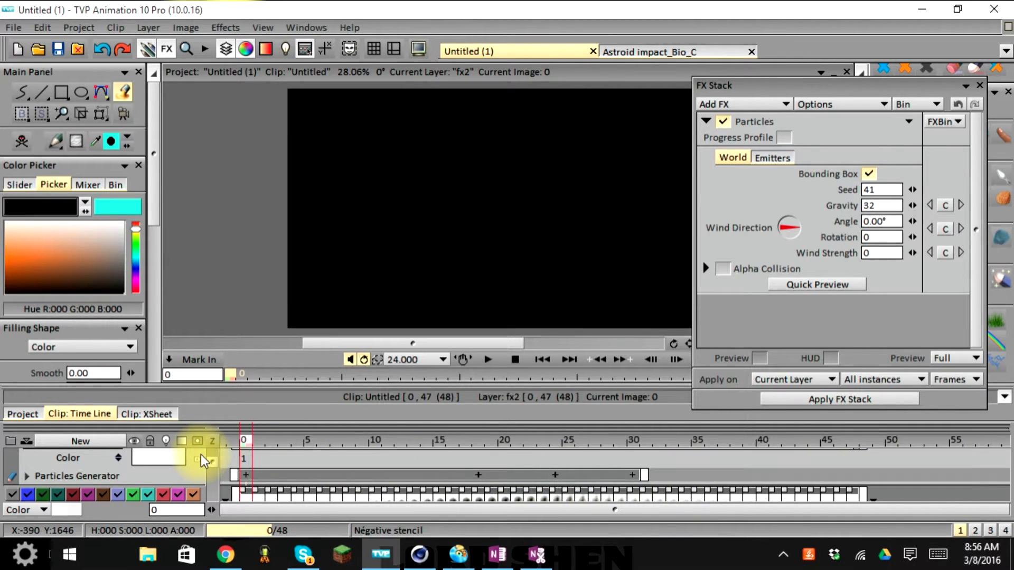
pyautogui.scroll(1, 240, 467)
pyautogui.scroll(2, 237, 461)
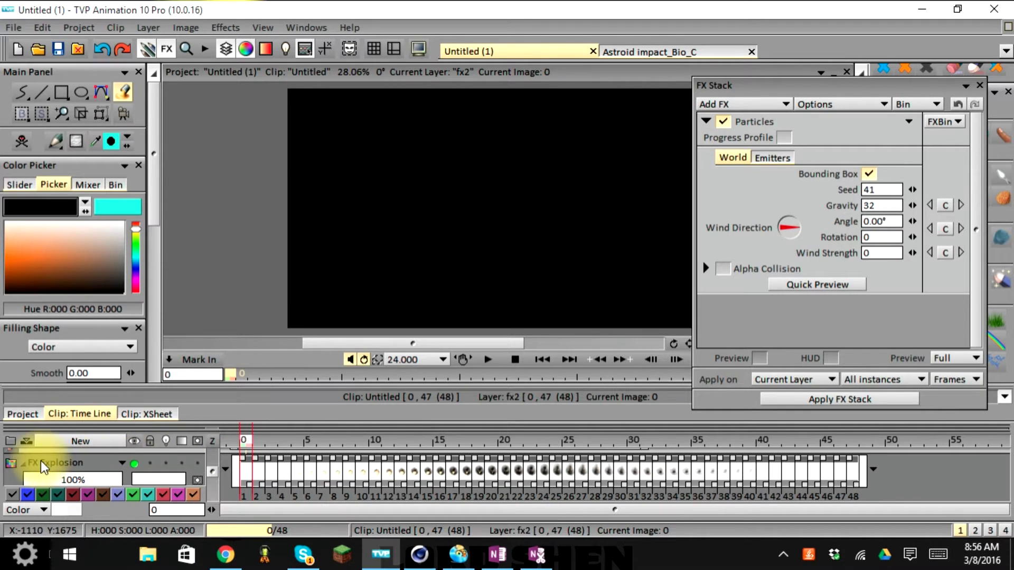
pyautogui.scroll(-2, 79, 463)
pyautogui.scroll(1, 79, 464)
pyautogui.scroll(-1, 78, 463)
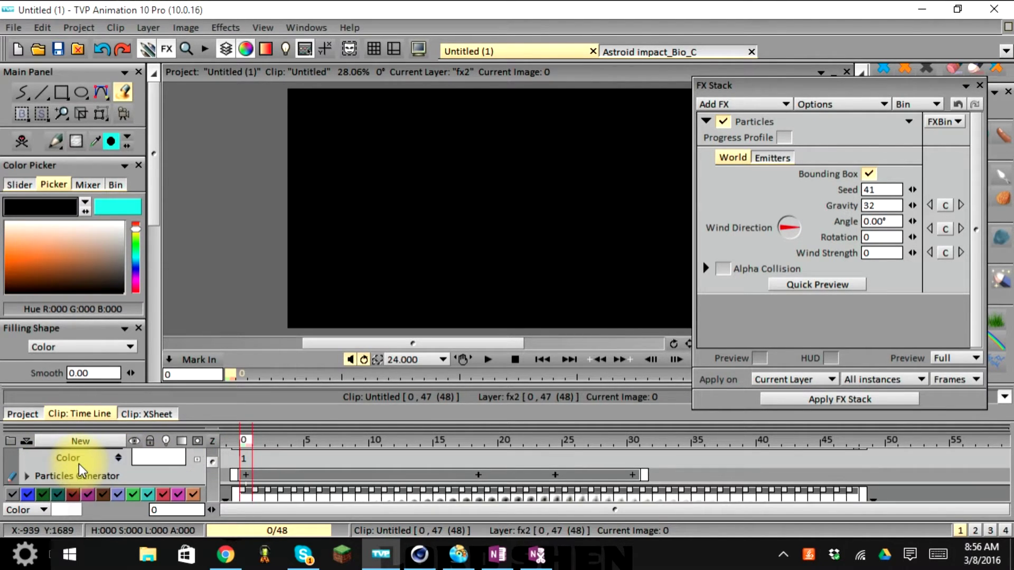
pyautogui.scroll(1, 78, 463)
pyautogui.scroll(-1, 79, 464)
pyautogui.scroll(2, 81, 463)
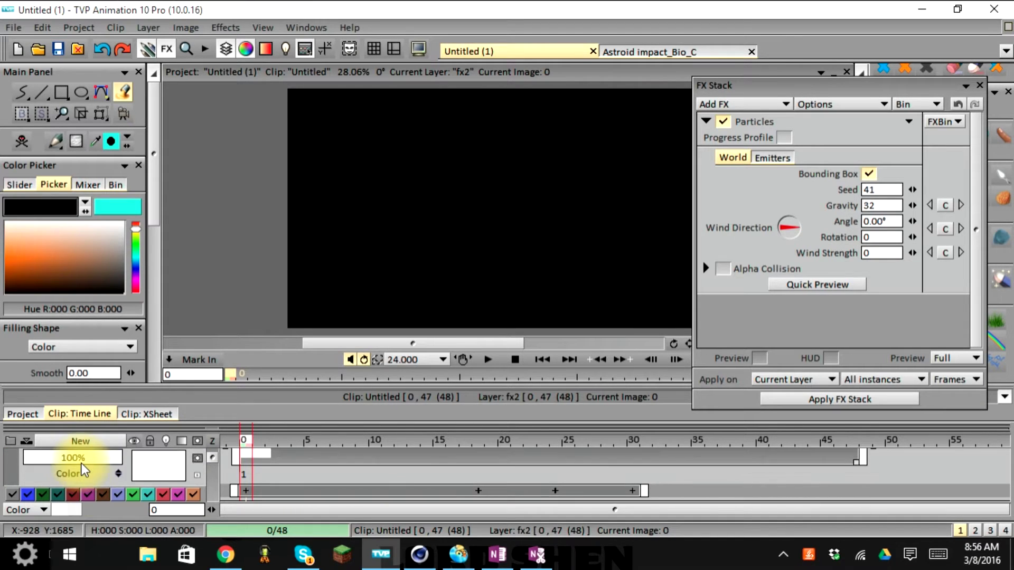
pyautogui.moveTo(248, 443); pyautogui.dragTo(593, 208)
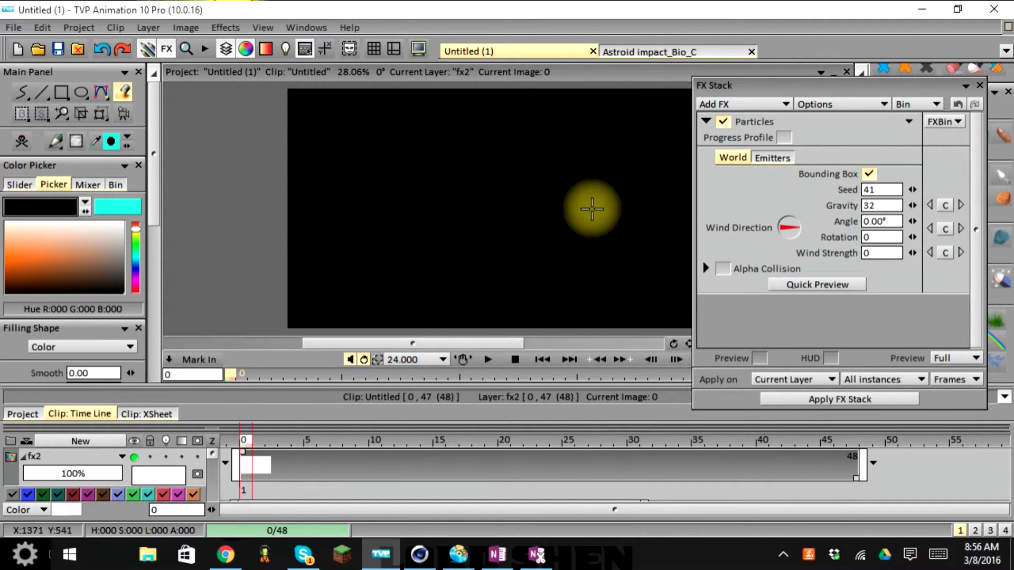
# Check the Particles effect's FX Bin options and select the fx2 layer in the timeline
pyautogui.click(929, 122)
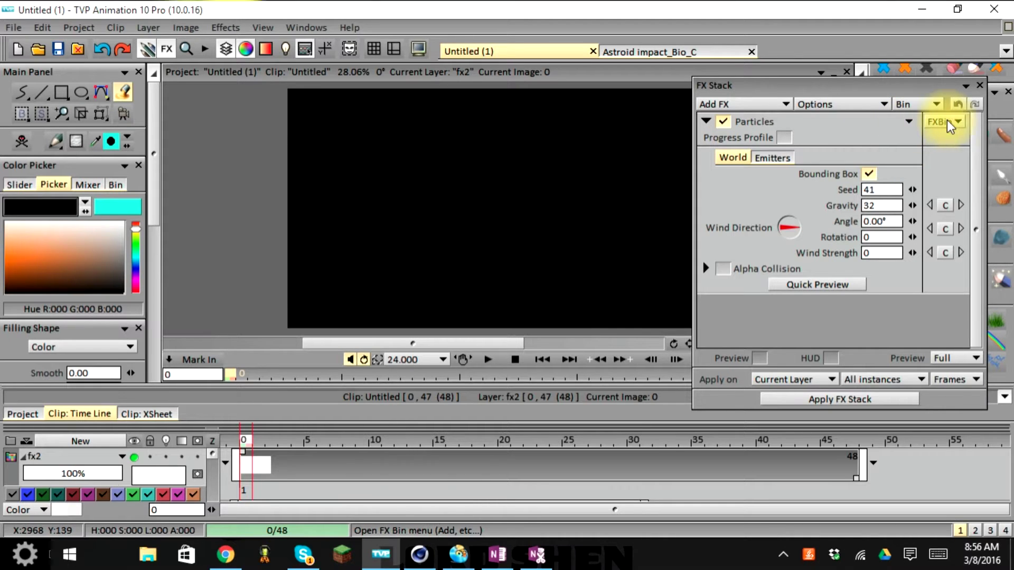
pyautogui.click(931, 122)
pyautogui.click(932, 121)
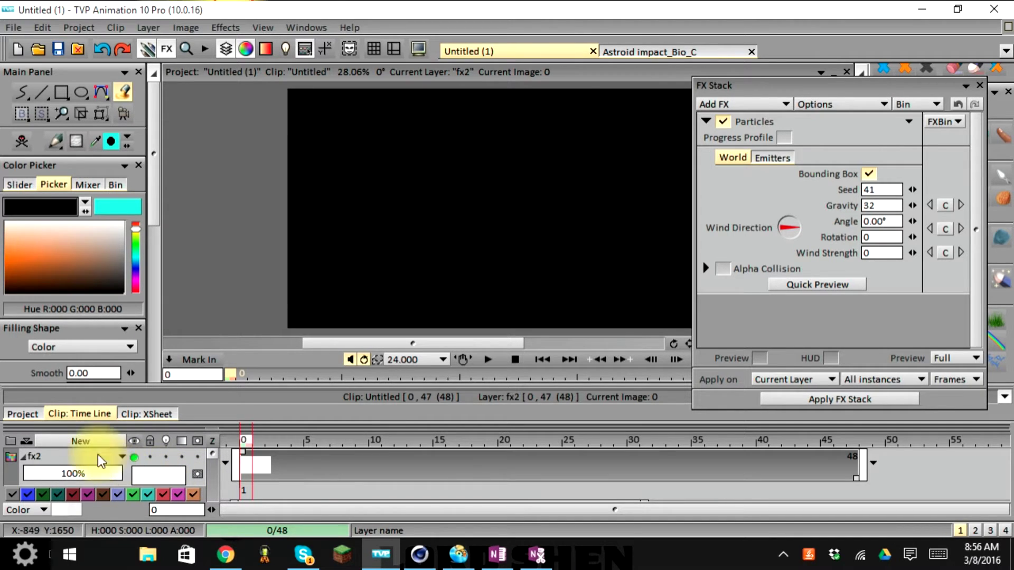
pyautogui.click(159, 469)
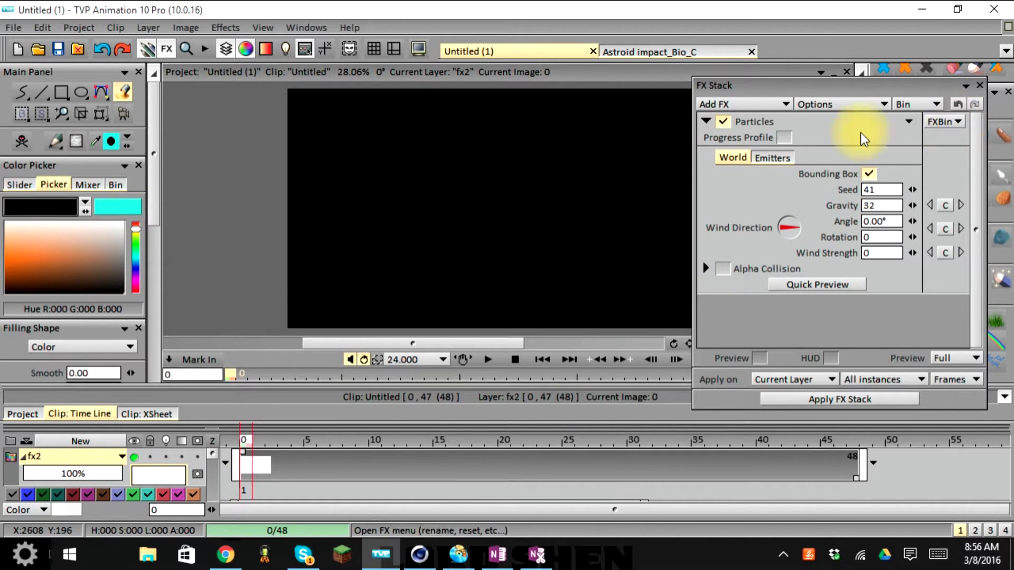
# Load the fireball pyrotechnic preset into the Particles effect and show its emitter settings
pyautogui.click(947, 120)
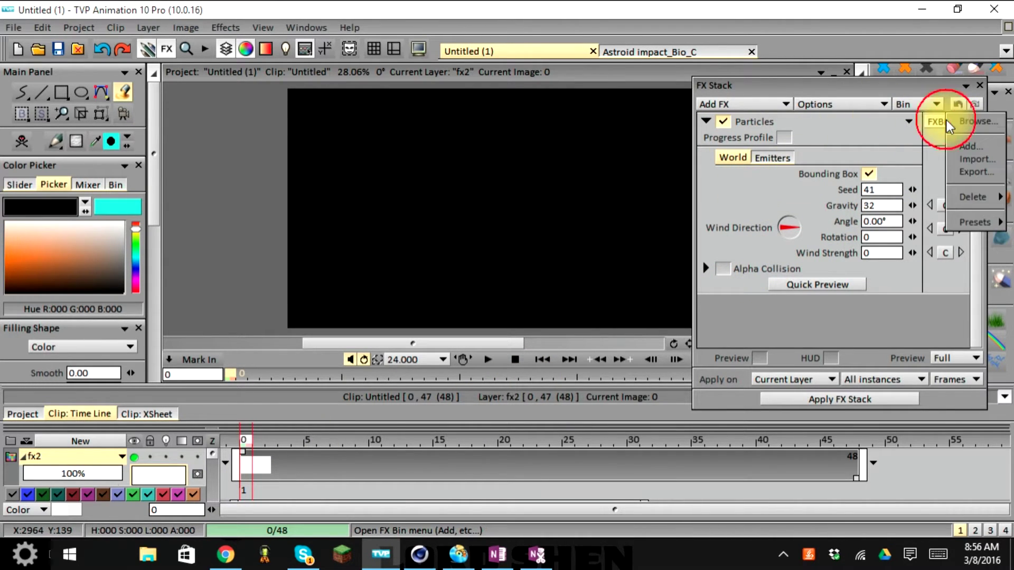
pyautogui.moveTo(960, 224)
pyautogui.moveTo(913, 264)
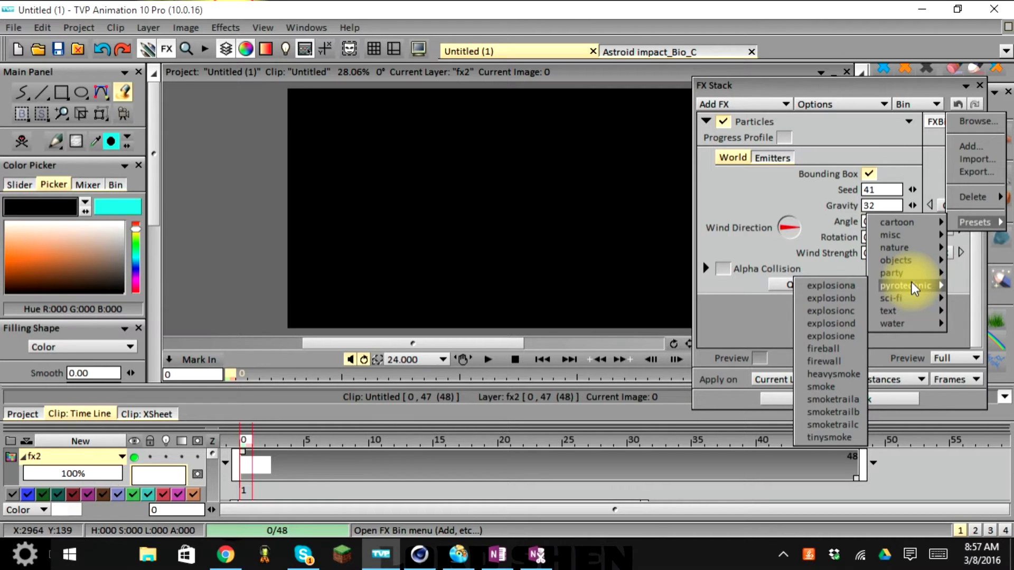
pyautogui.click(818, 348)
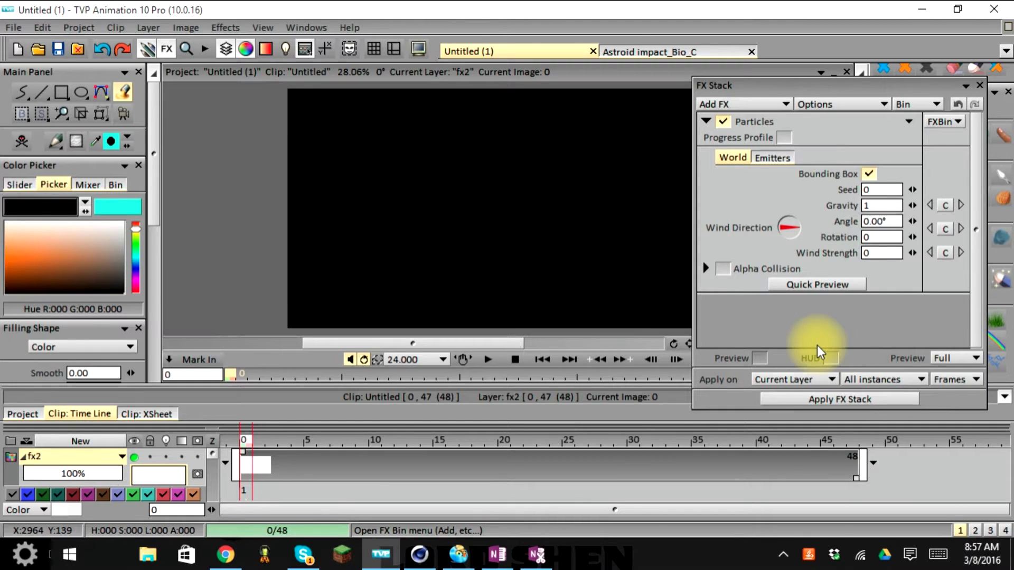
pyautogui.click(771, 156)
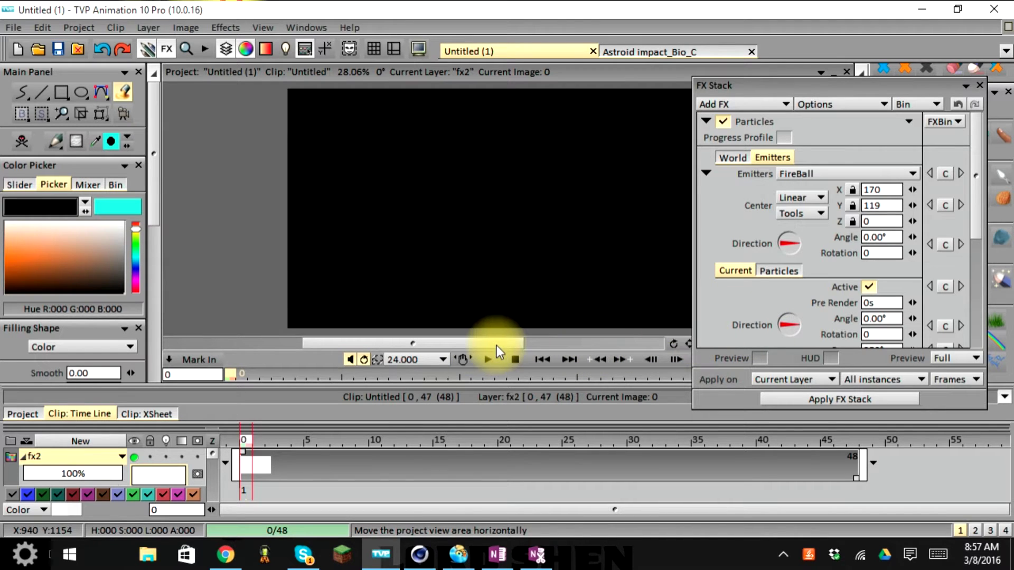
# Play back the clip to view the rendered explosion, stop it and return to frame 0
pyautogui.click(490, 361)
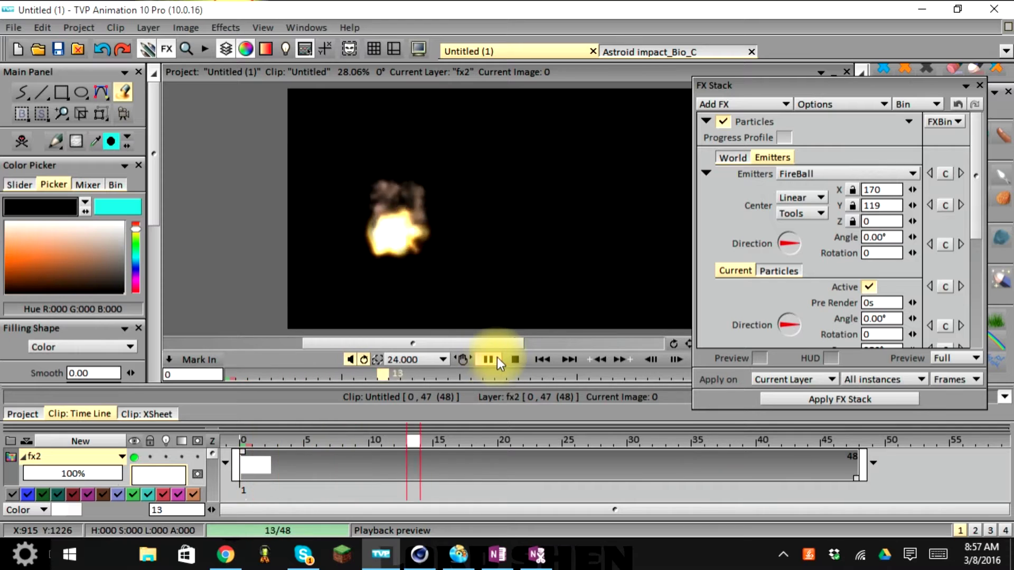
pyautogui.click(511, 356)
pyautogui.click(541, 358)
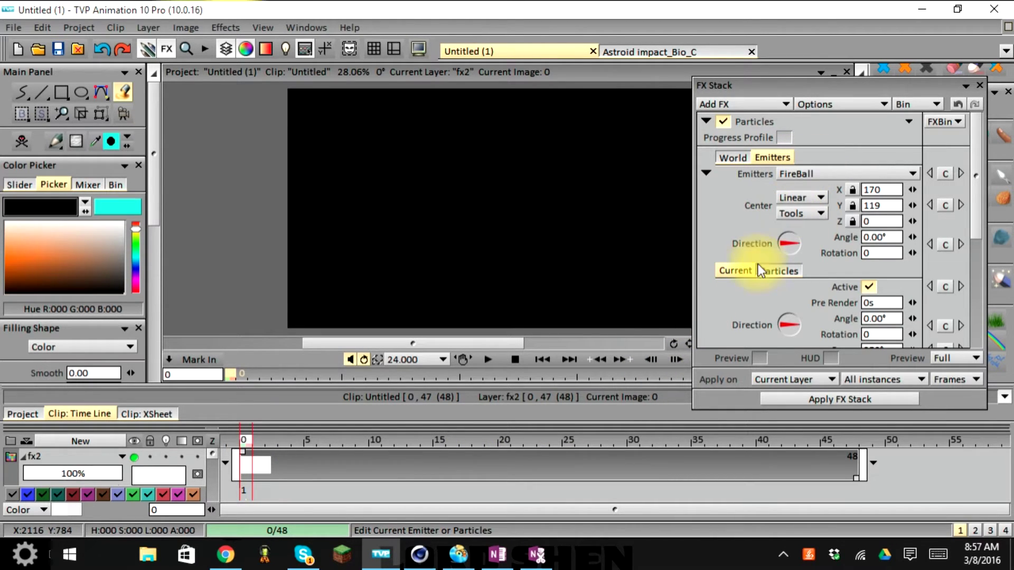
# Enable the FX preview and HUD, and move the FireBall emitter to about X 466, Y 782 on the canvas
pyautogui.scroll(-1, 758, 275)
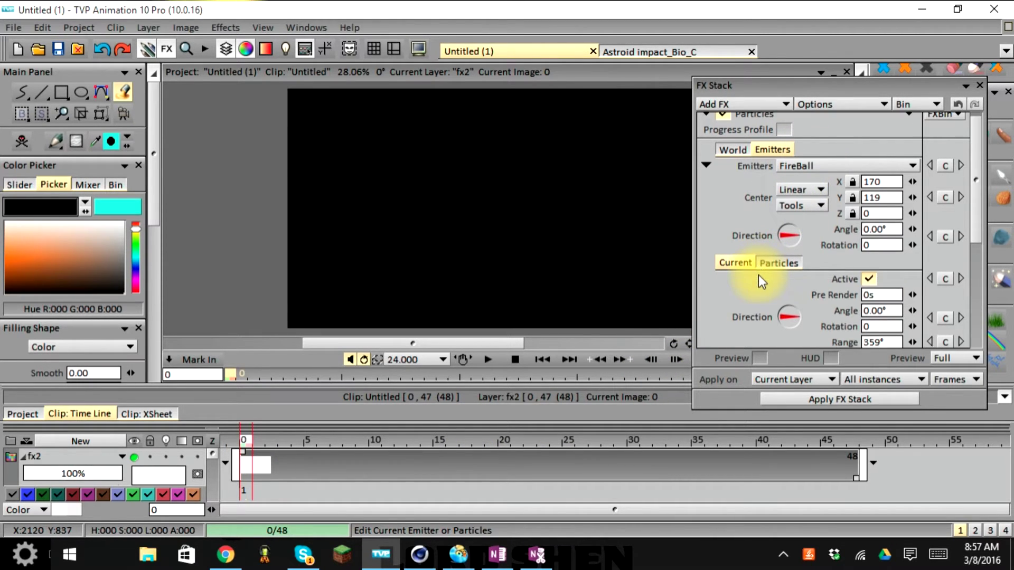
pyautogui.click(828, 360)
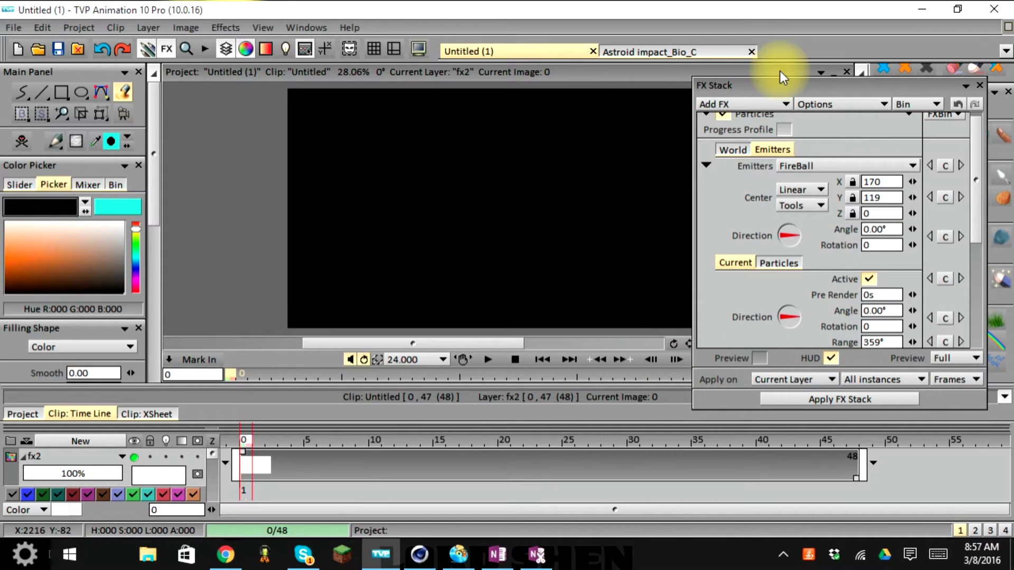
pyautogui.moveTo(770, 83); pyautogui.dragTo(797, 82)
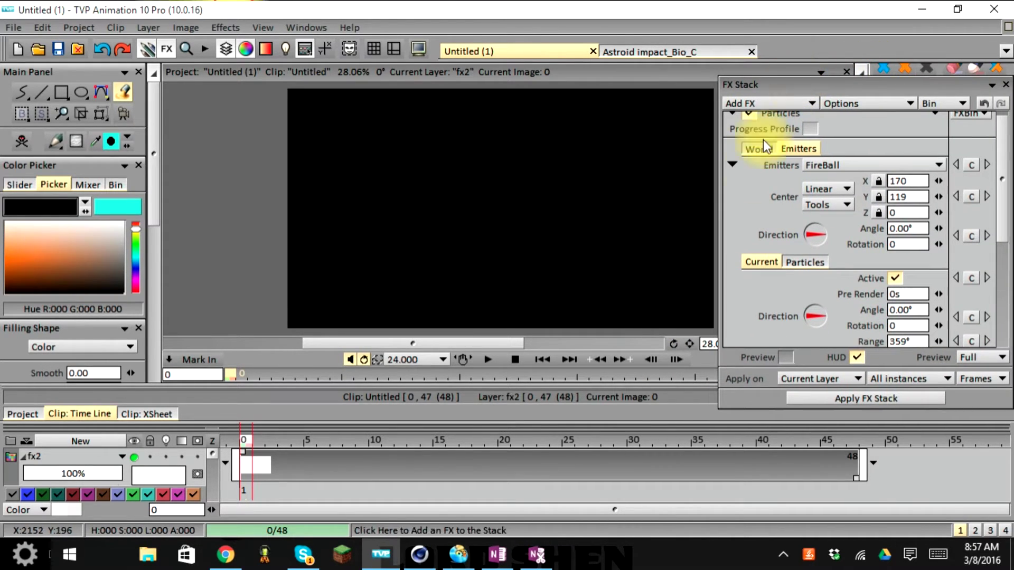
pyautogui.click(785, 358)
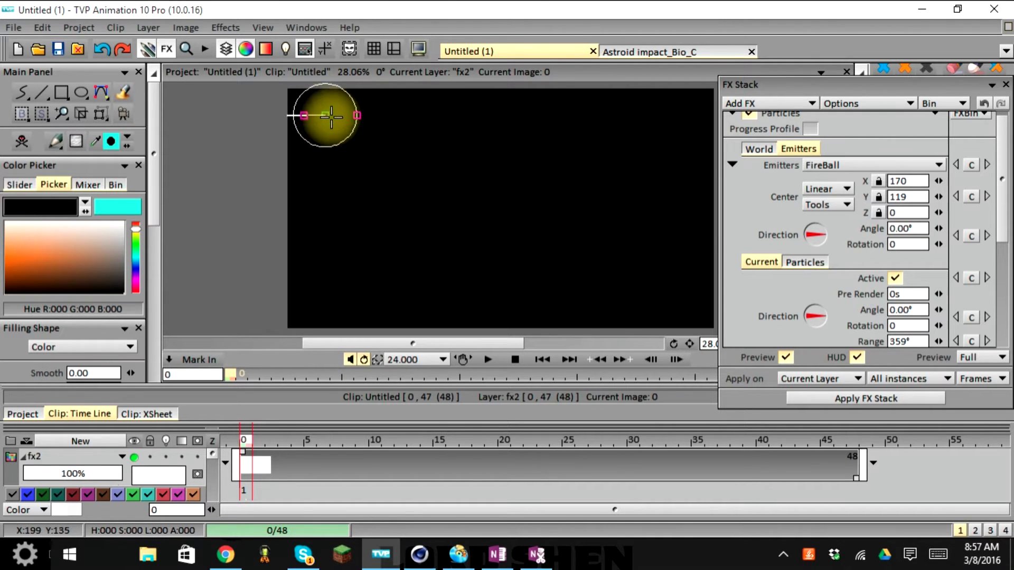
pyautogui.moveTo(324, 114); pyautogui.dragTo(393, 263)
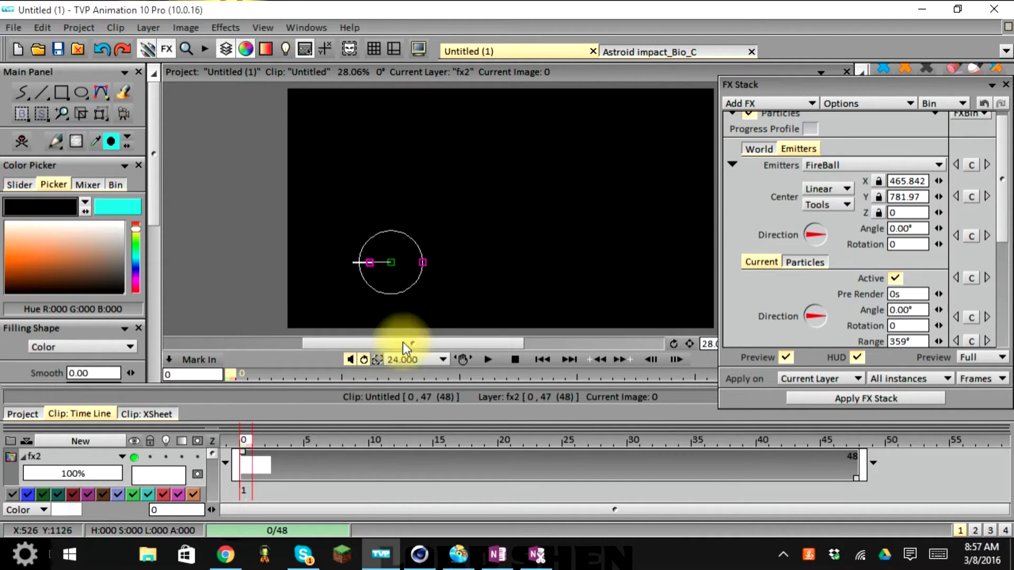
# Step forward and back through the clip's frames to check the FireBall effect's preview
pyautogui.click(618, 359)
pyautogui.click(617, 360)
pyautogui.click(618, 358)
pyautogui.click(617, 359)
pyautogui.click(602, 359)
pyautogui.click(602, 359)
pyautogui.click(601, 359)
pyautogui.click(601, 359)
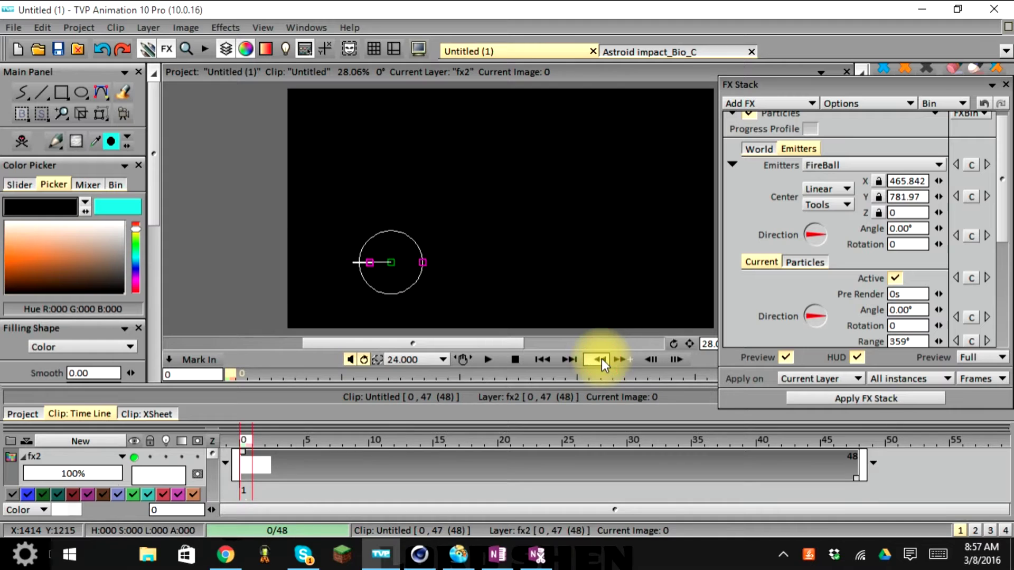
# Reposition the FireBall emitter over the explosion's centre at frame 4, about X 494, Y 632, and return to frame 0
pyautogui.click(571, 359)
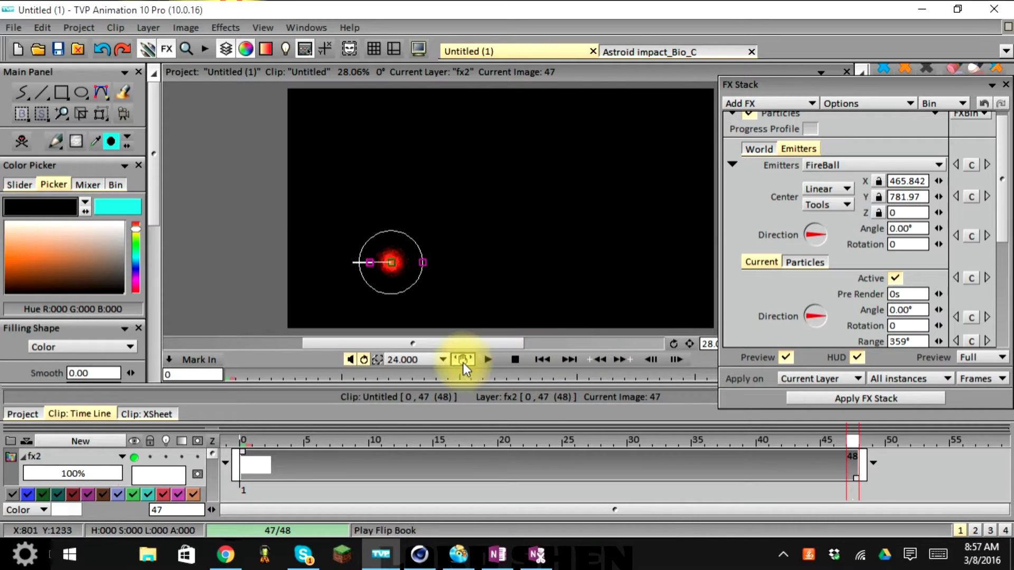
pyautogui.moveTo(249, 438); pyautogui.dragTo(297, 436)
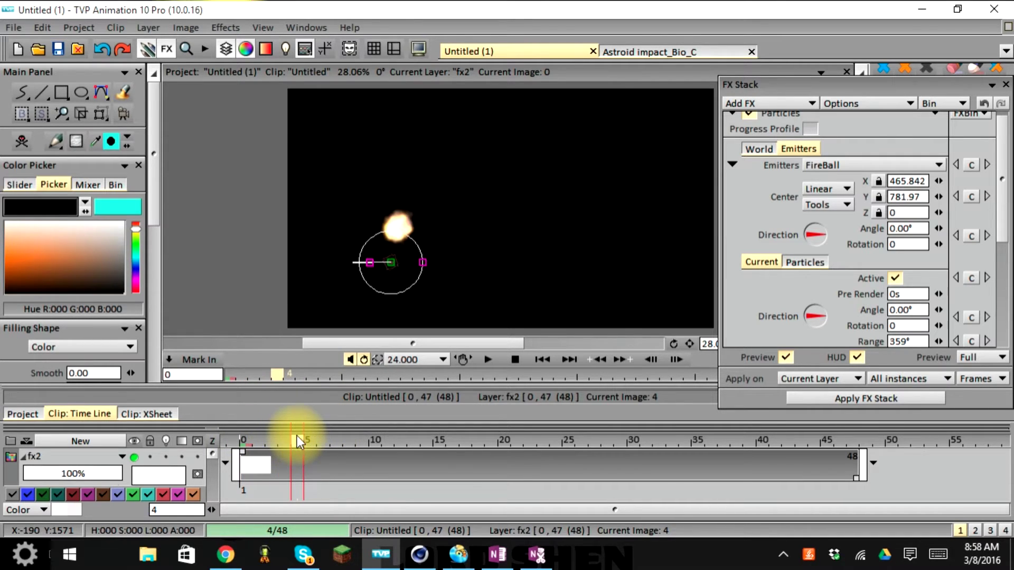
pyautogui.moveTo(388, 269); pyautogui.dragTo(398, 230)
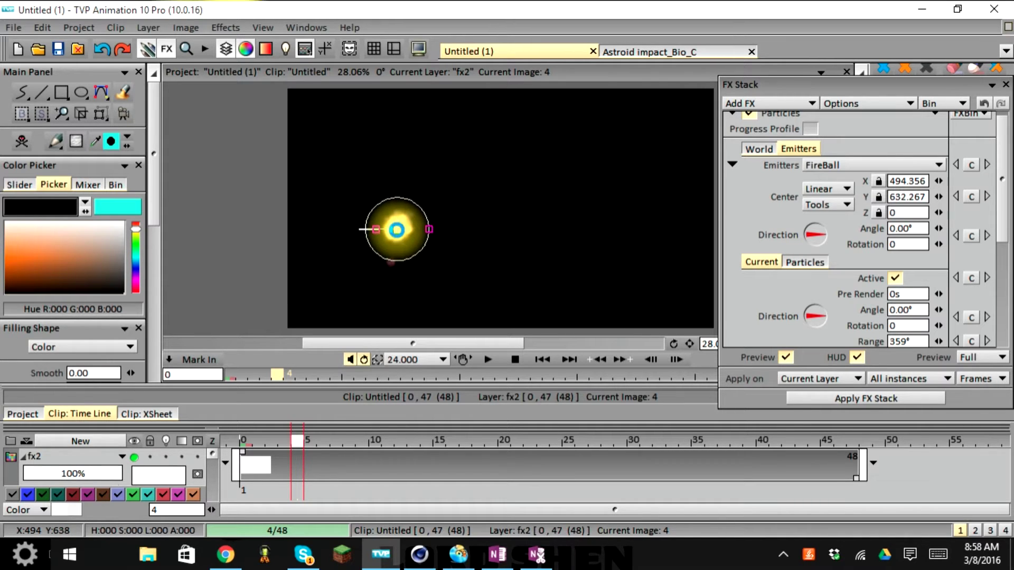
pyautogui.moveTo(297, 438); pyautogui.dragTo(232, 439)
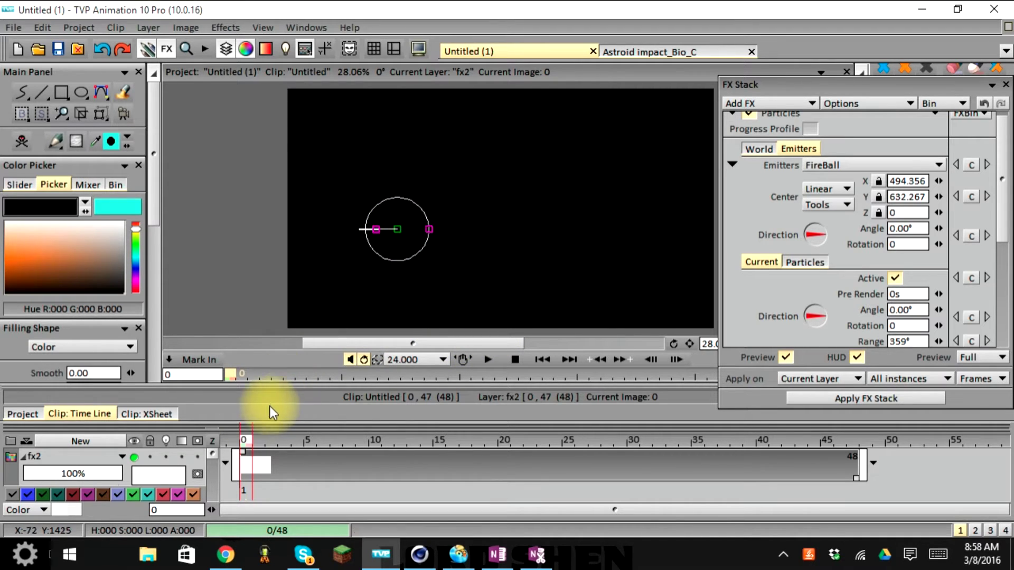
# Hide the FX Explosion layer and bring the fx2 layer back into view on the timeline
pyautogui.click(211, 457)
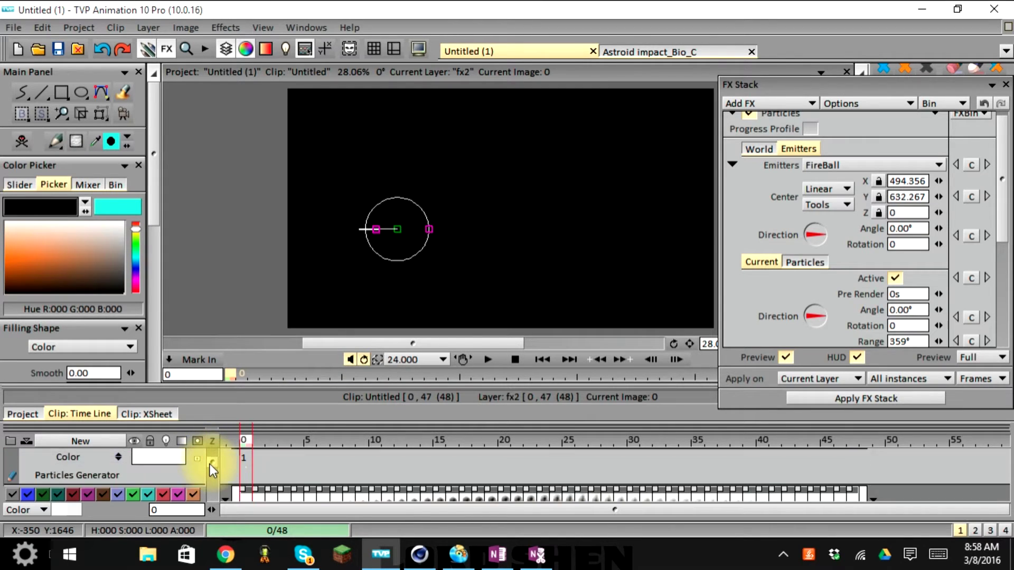
pyautogui.click(208, 477)
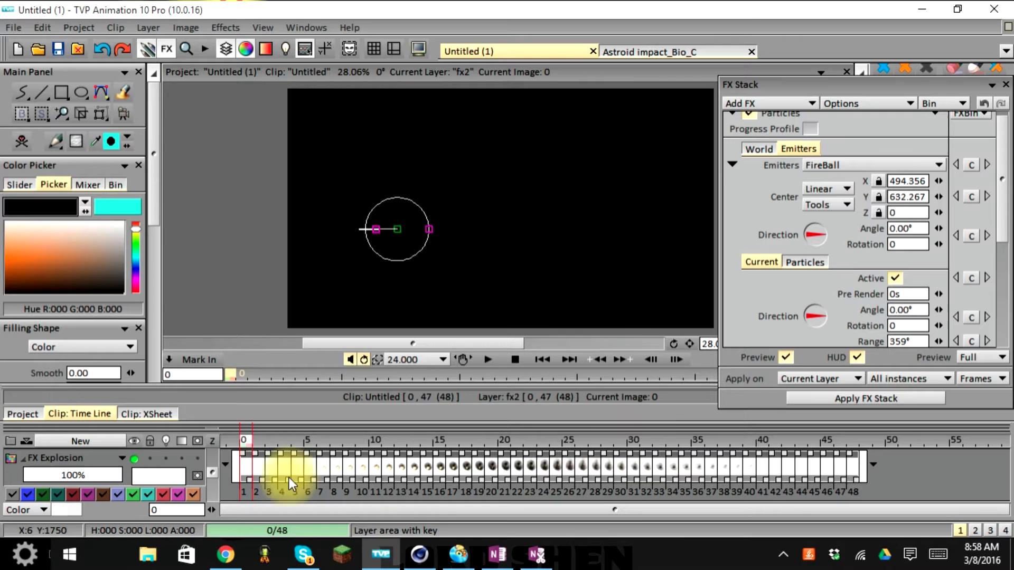
pyautogui.click(135, 460)
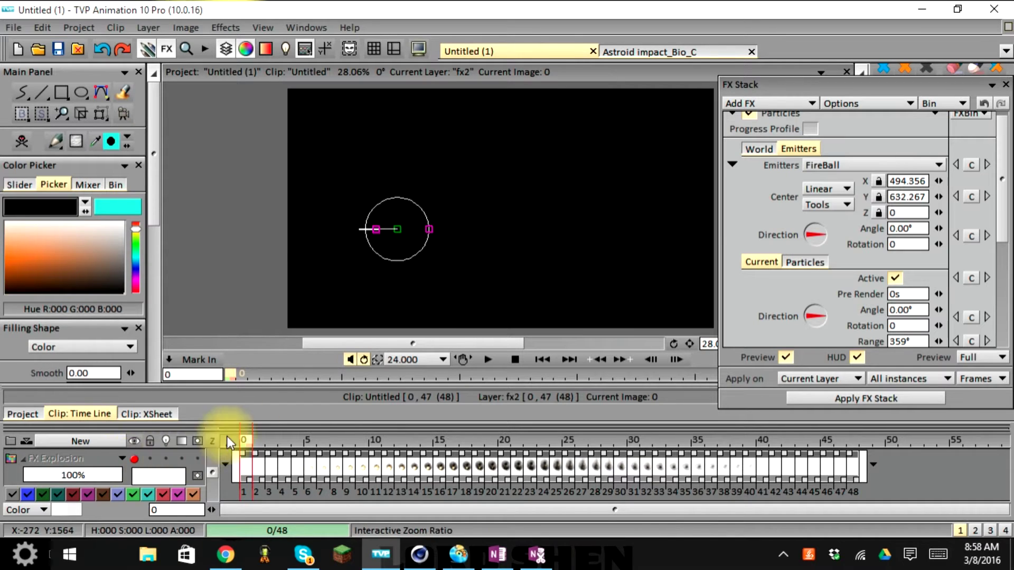
pyautogui.moveTo(246, 441)
pyautogui.mouseDown()
pyautogui.moveTo(442, 446)
pyautogui.moveTo(226, 441)
pyautogui.mouseUp()
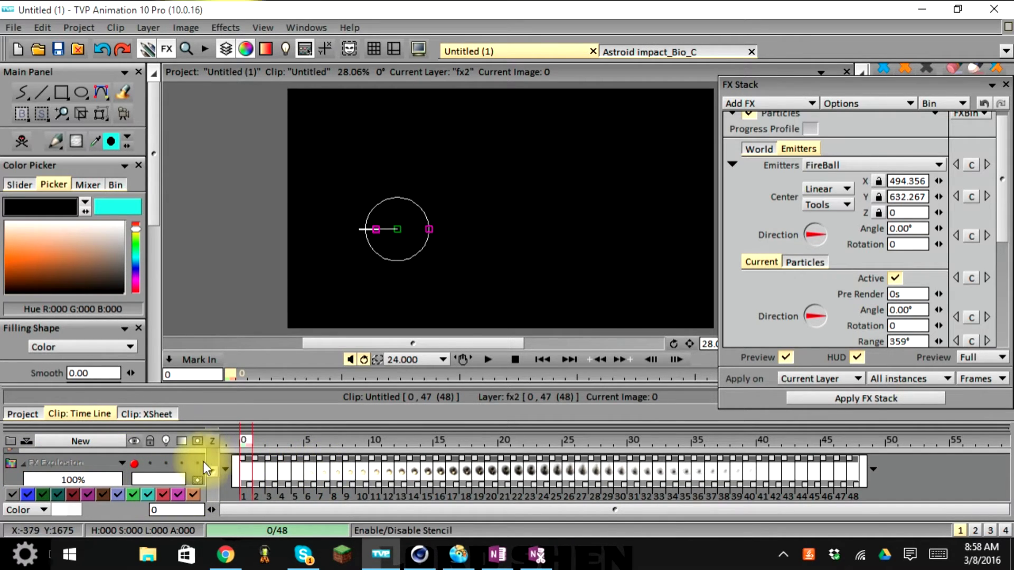
pyautogui.click(213, 470)
pyautogui.click(215, 462)
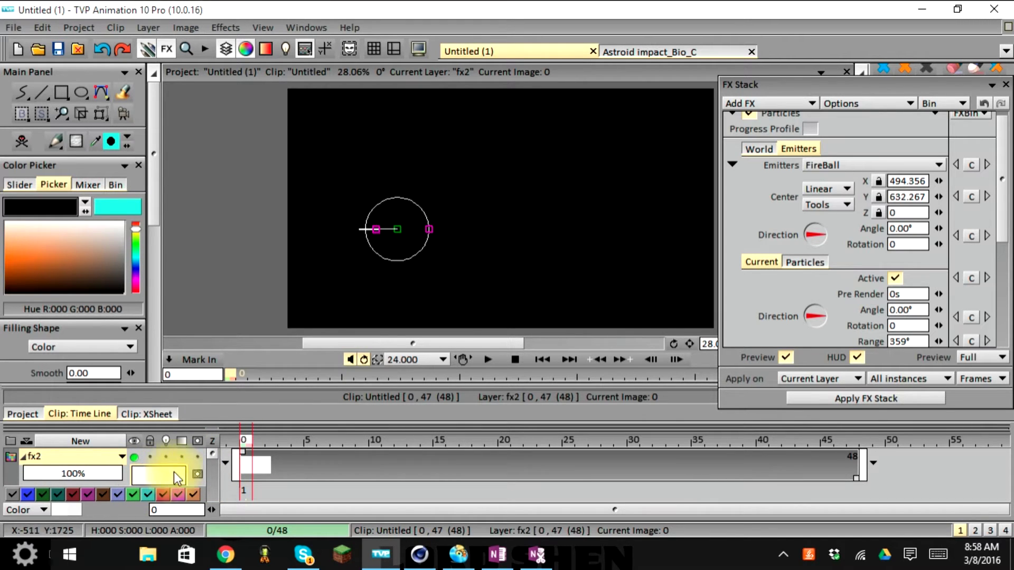
# Play back the fireball preview on its own with the emitter overlay shown, and pause it
pyautogui.click(492, 360)
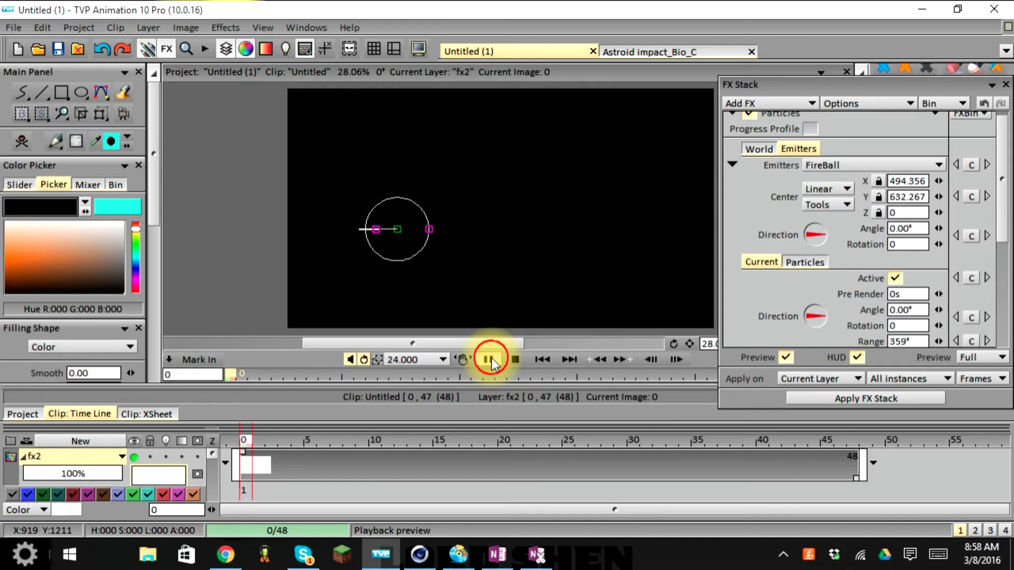
pyautogui.click(489, 360)
pyautogui.click(491, 359)
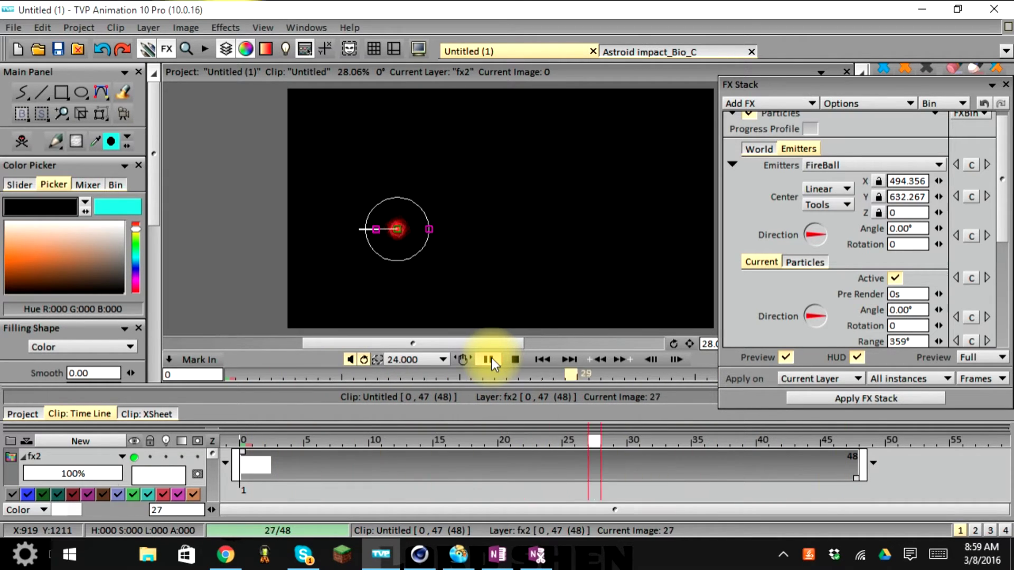
pyautogui.click(491, 359)
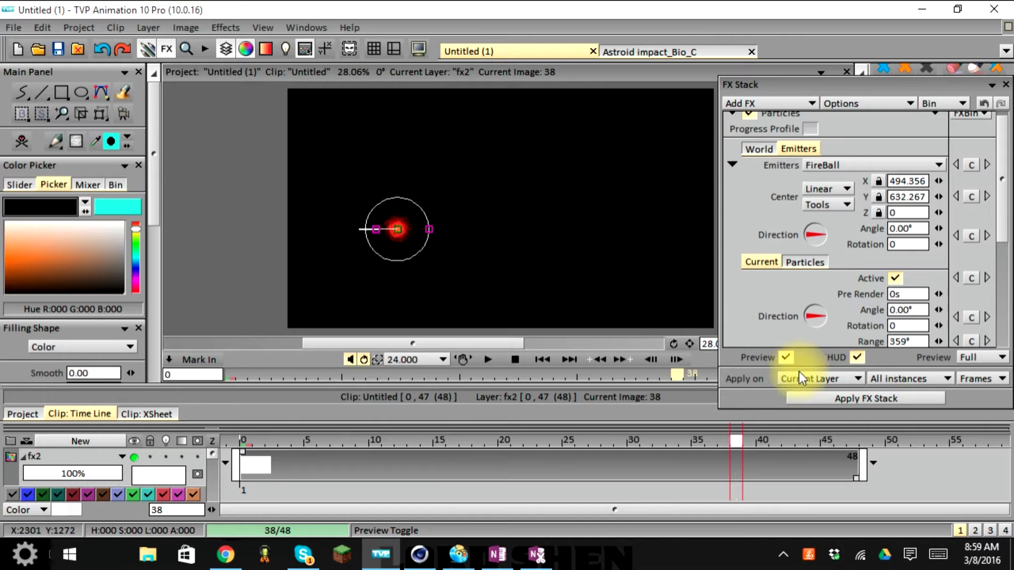
# Turn off the HUD overlay, replay the fireball preview and return to frame 0
pyautogui.click(857, 359)
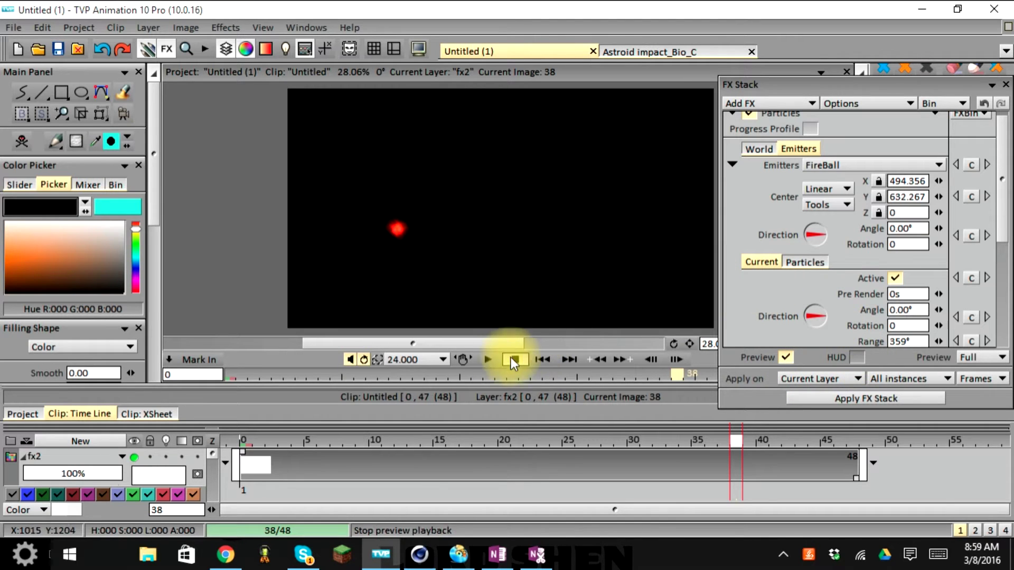
pyautogui.click(491, 359)
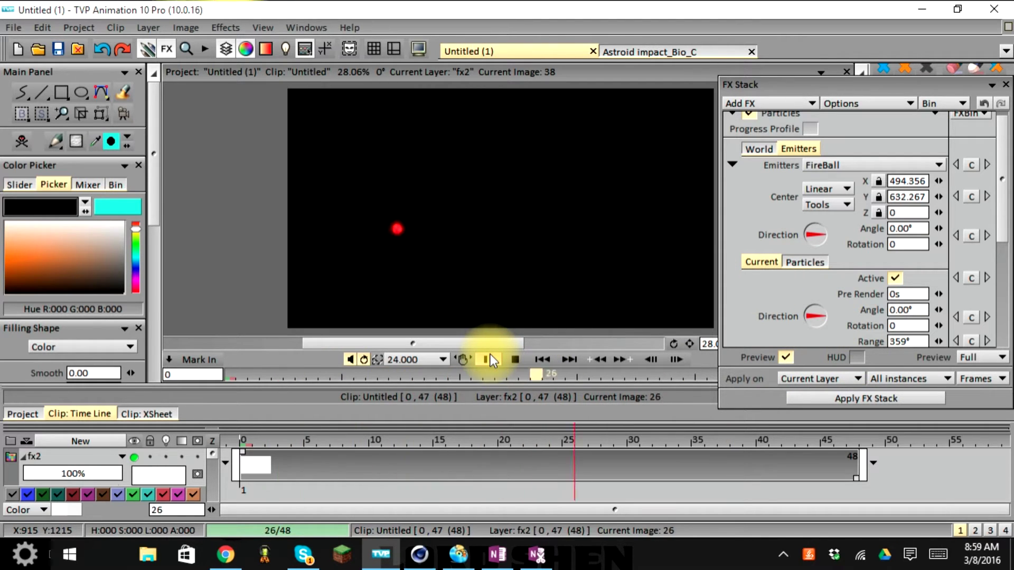
pyautogui.click(487, 359)
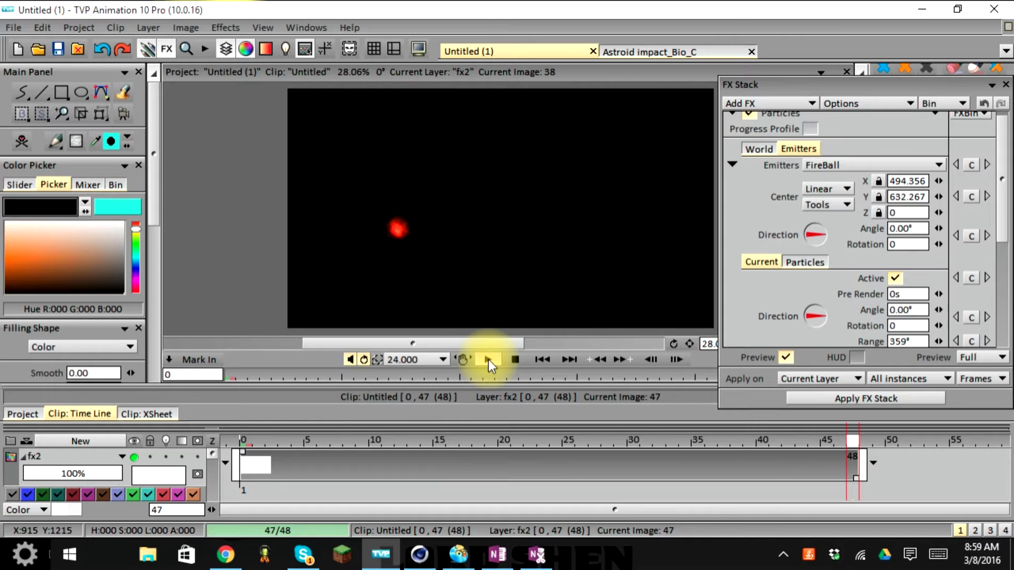
pyautogui.click(488, 360)
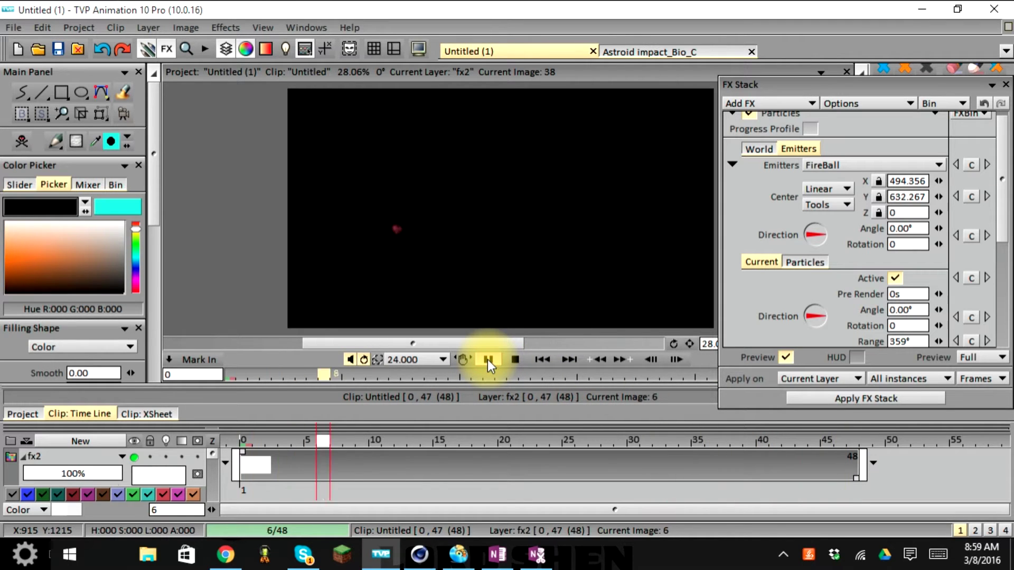
pyautogui.click(516, 360)
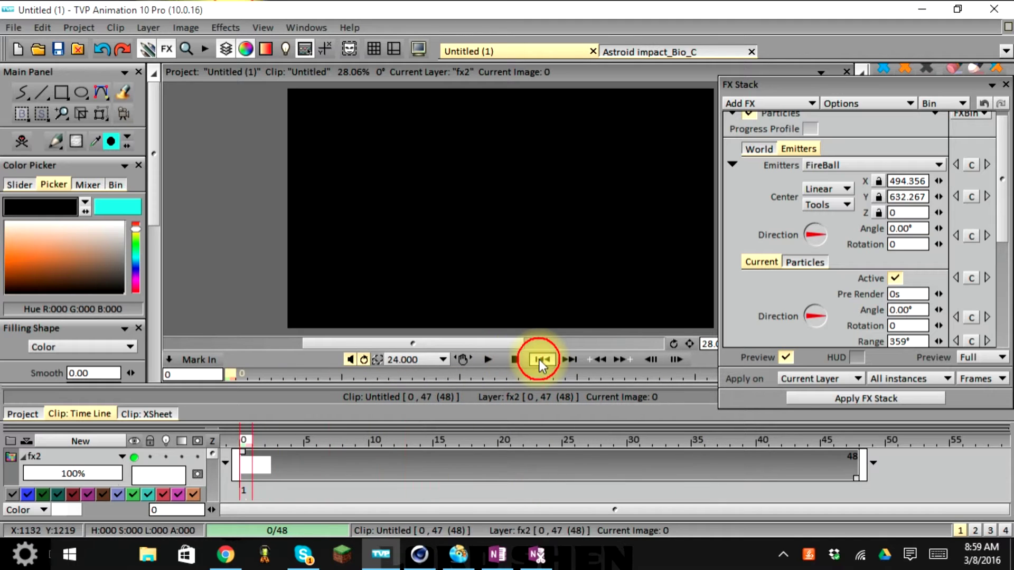
# Open the FireBall emitter's particle settings and check the list of particle types, keeping Heat selected
pyautogui.scroll(-1, 771, 246)
pyautogui.click(793, 237)
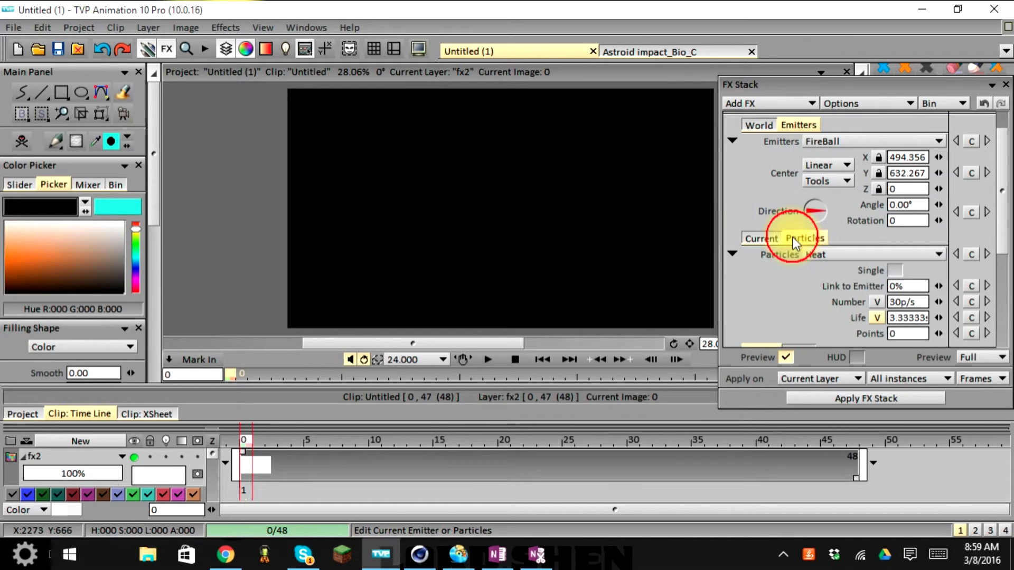
pyautogui.scroll(-2, 819, 296)
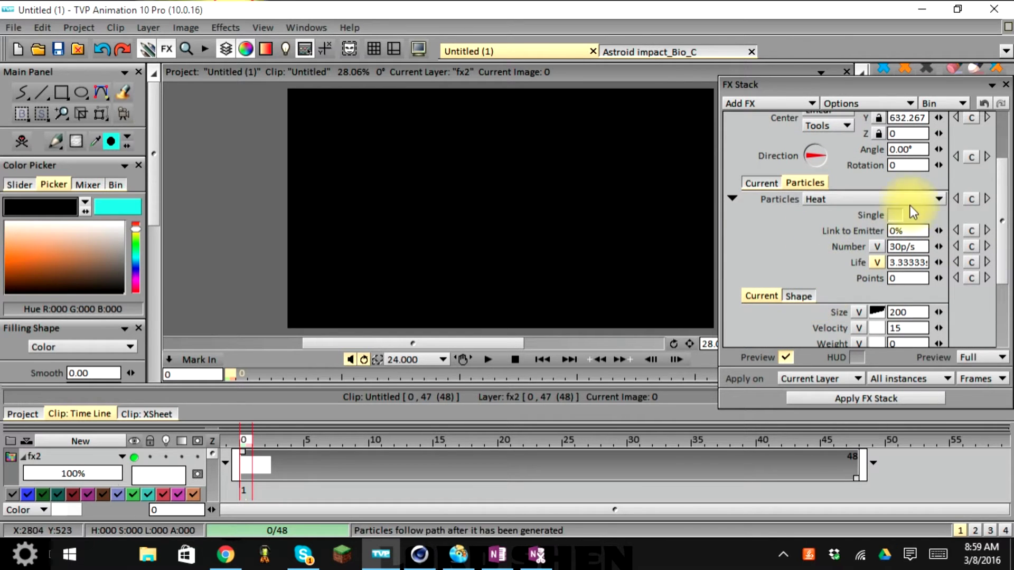
pyautogui.click(822, 199)
pyautogui.click(808, 200)
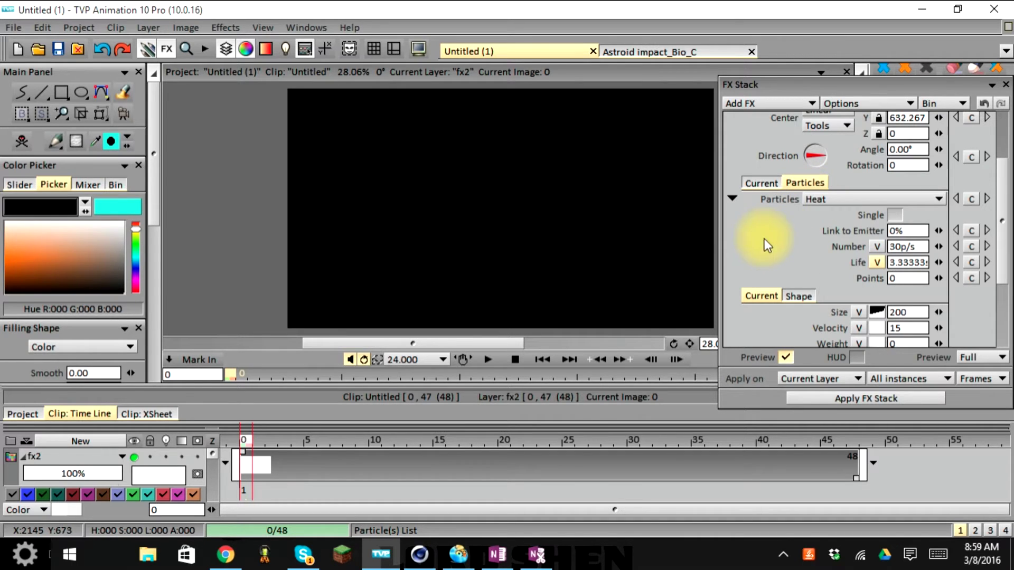
# Replay the Heat particles from the start, return to frame 0 and show their size, velocity and opacity settings
pyautogui.click(486, 359)
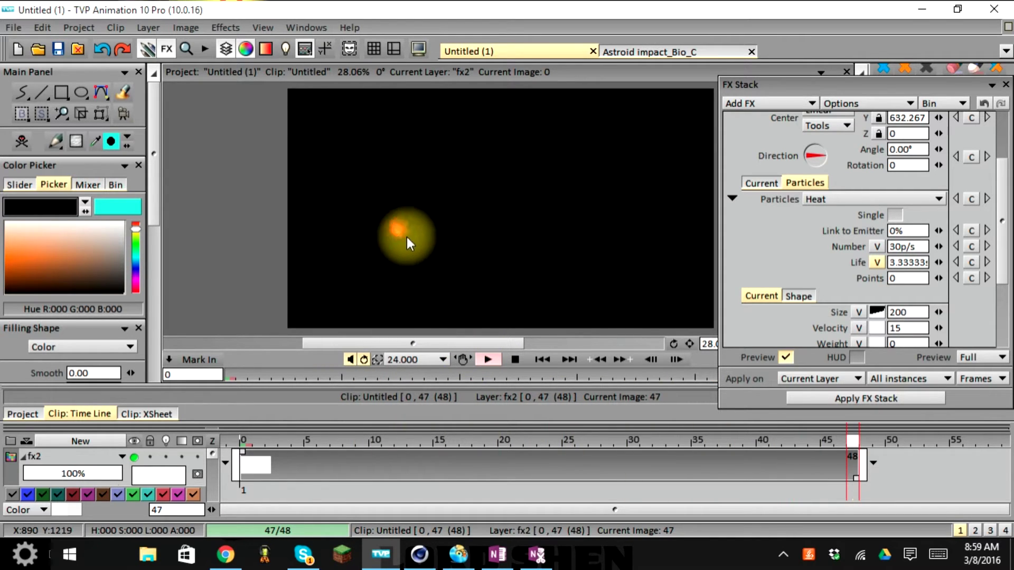
pyautogui.click(511, 359)
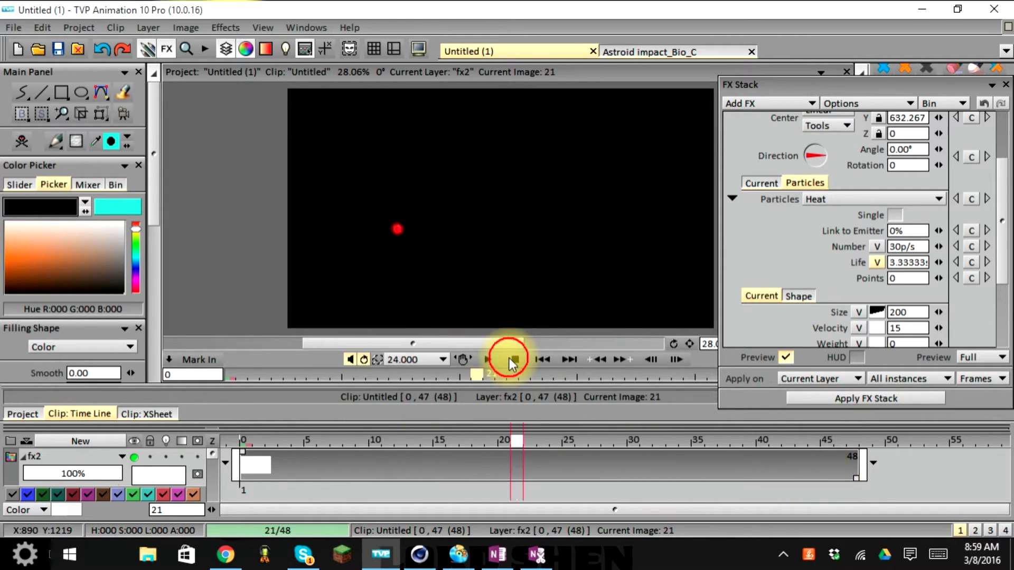
pyautogui.click(538, 361)
pyautogui.scroll(-6, 796, 284)
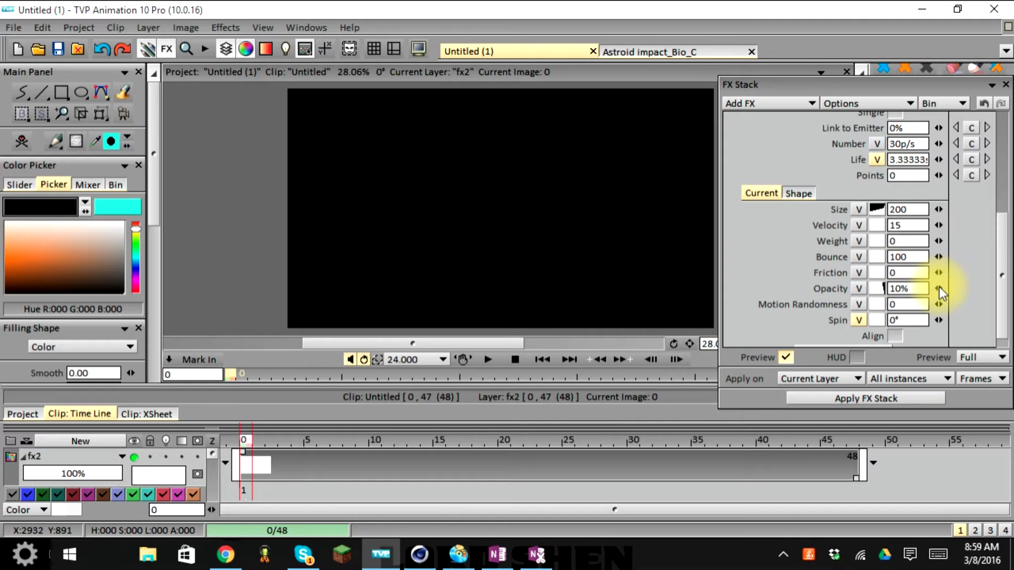
# Check the Heat particles' shape settings, then return to their physical settings and set the size to 300
pyautogui.scroll(-1, 915, 282)
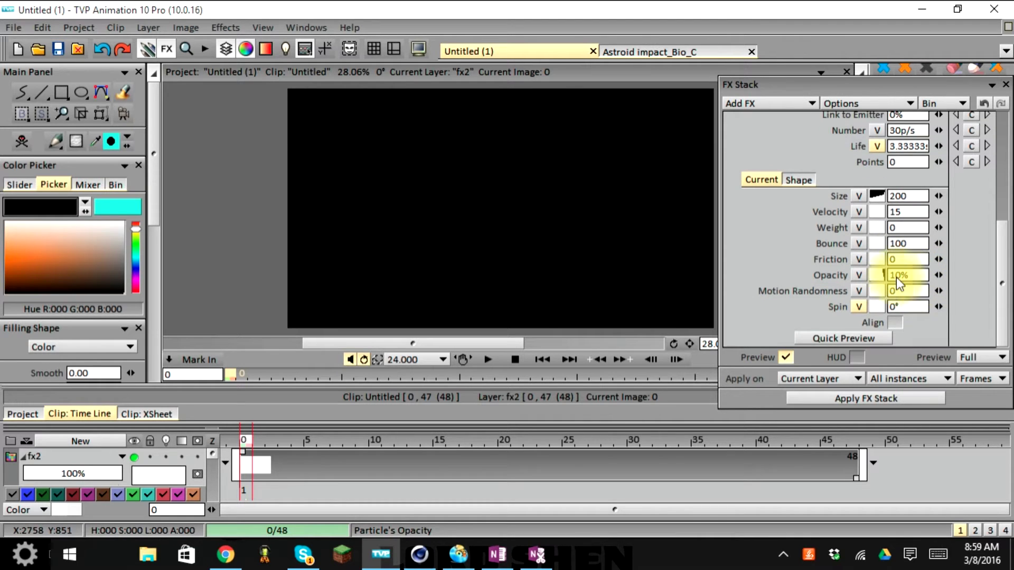
pyautogui.click(799, 182)
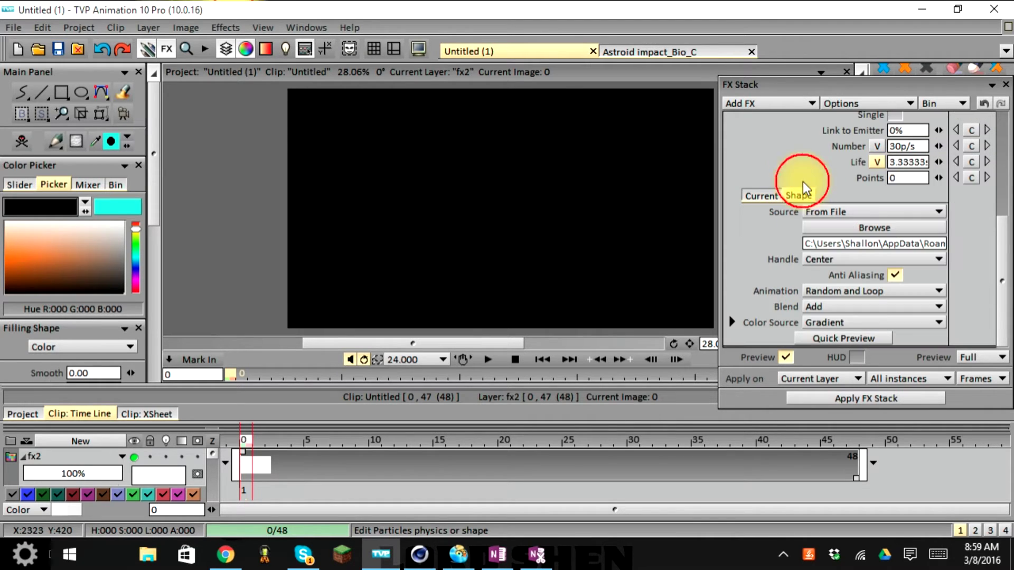
pyautogui.click(760, 197)
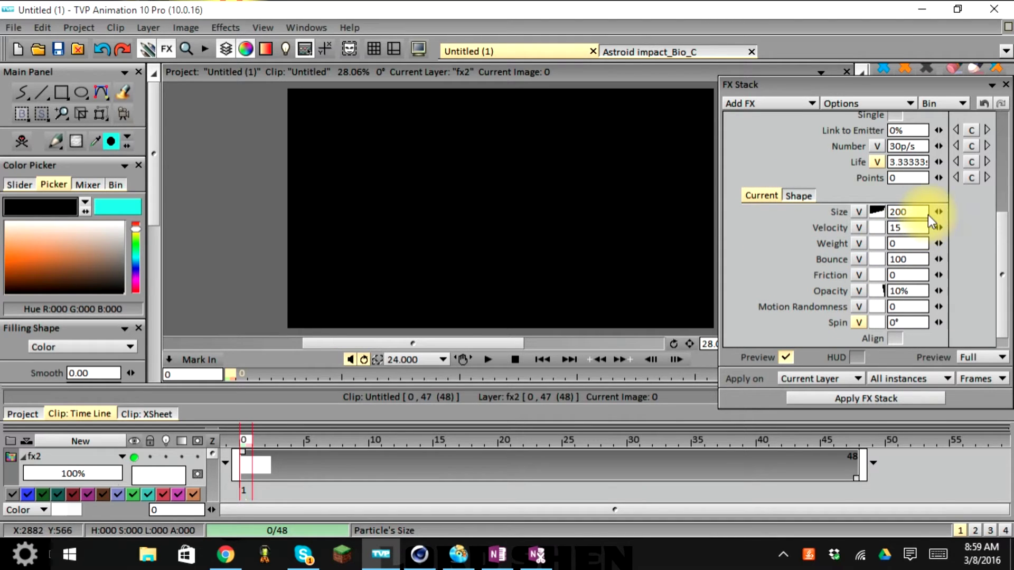
pyautogui.click(908, 211)
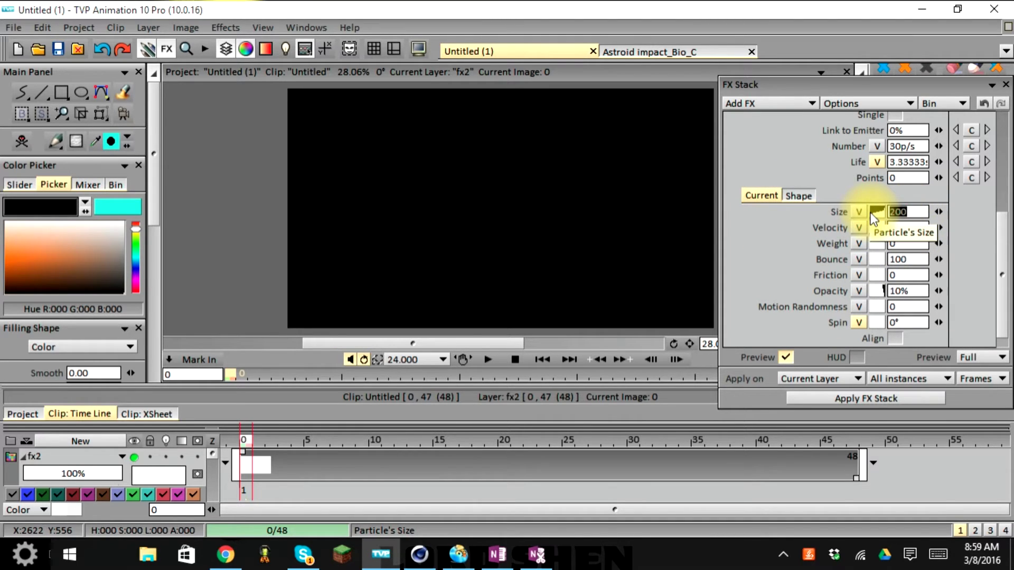
pyautogui.write('300')
pyautogui.press('Tab')
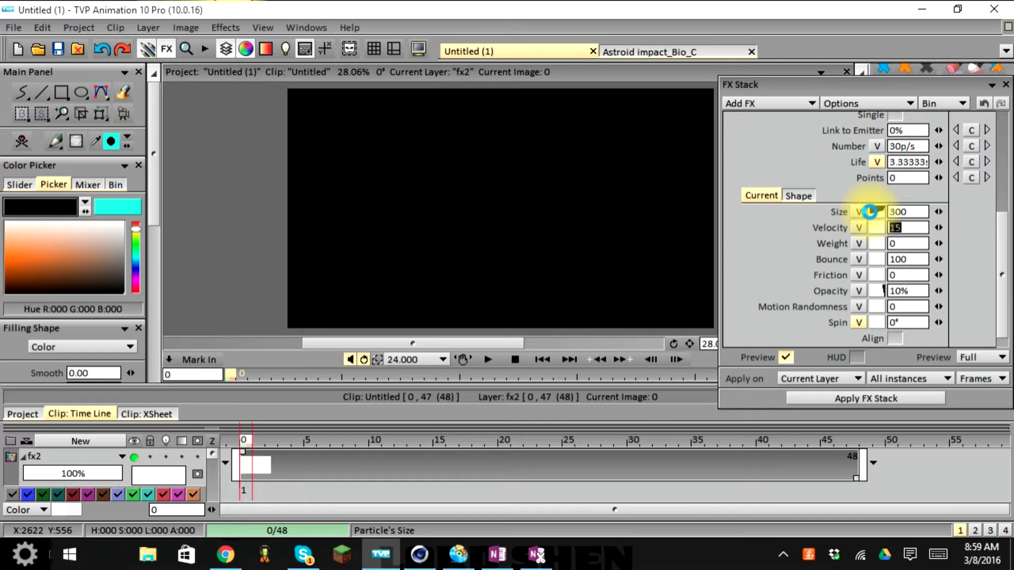
# Play back the enlarged Heat particle preview, stop it and replay it
pyautogui.click(487, 359)
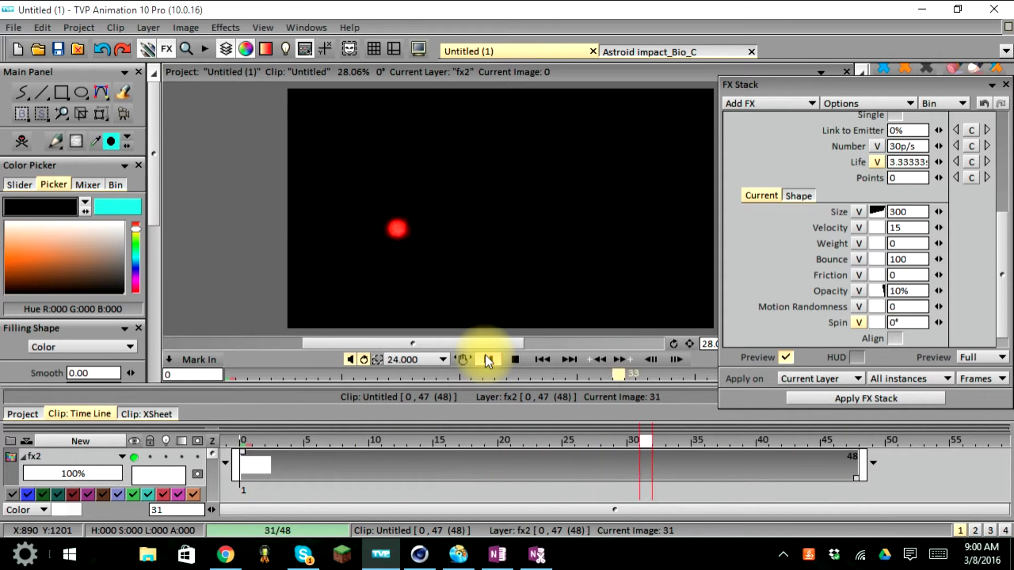
pyautogui.click(487, 359)
pyautogui.click(516, 358)
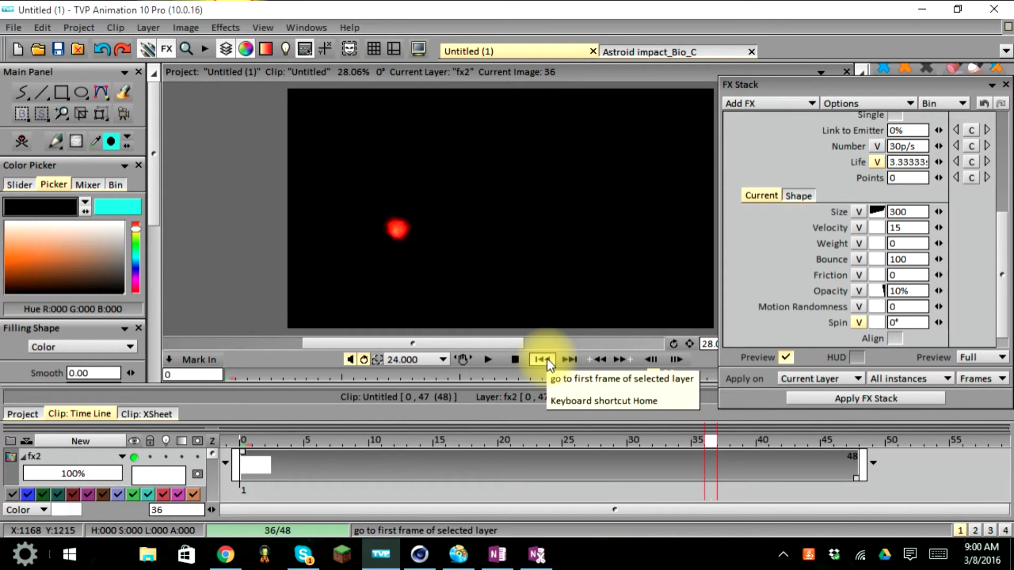
pyautogui.click(489, 359)
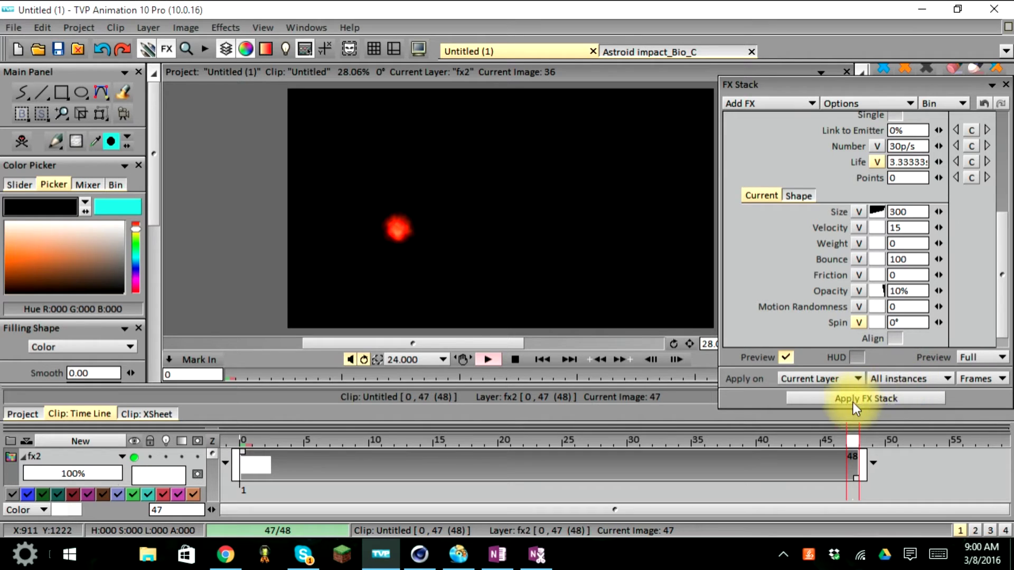
# Apply the FX stack to the current layer, keeping all instances as its range
pyautogui.click(894, 379)
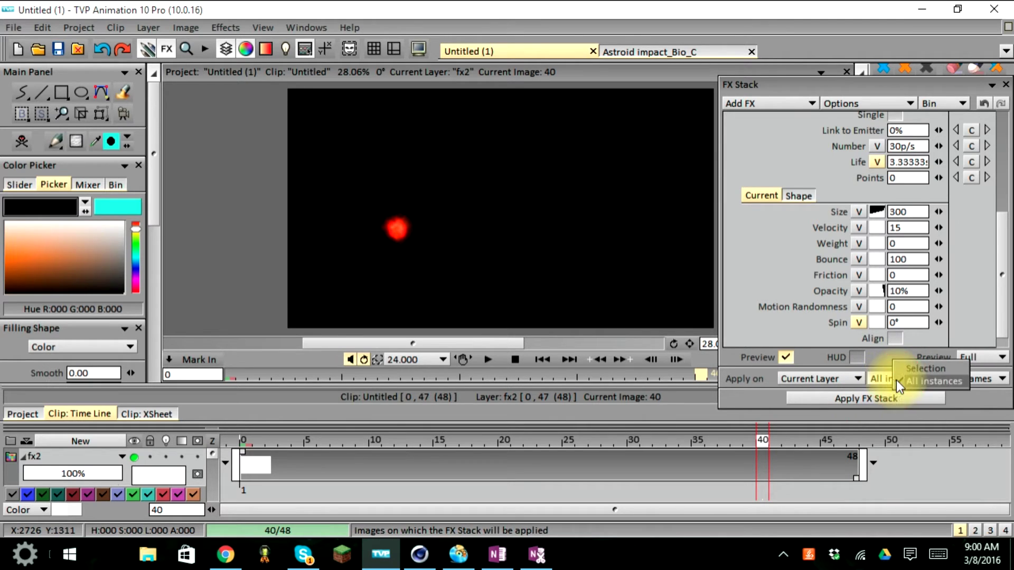
pyautogui.click(907, 381)
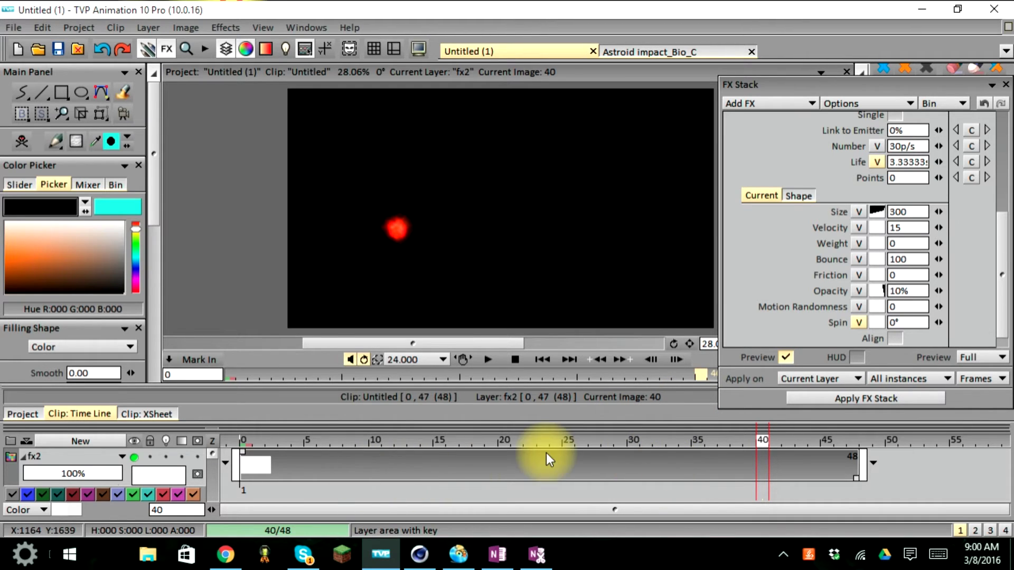
pyautogui.click(826, 396)
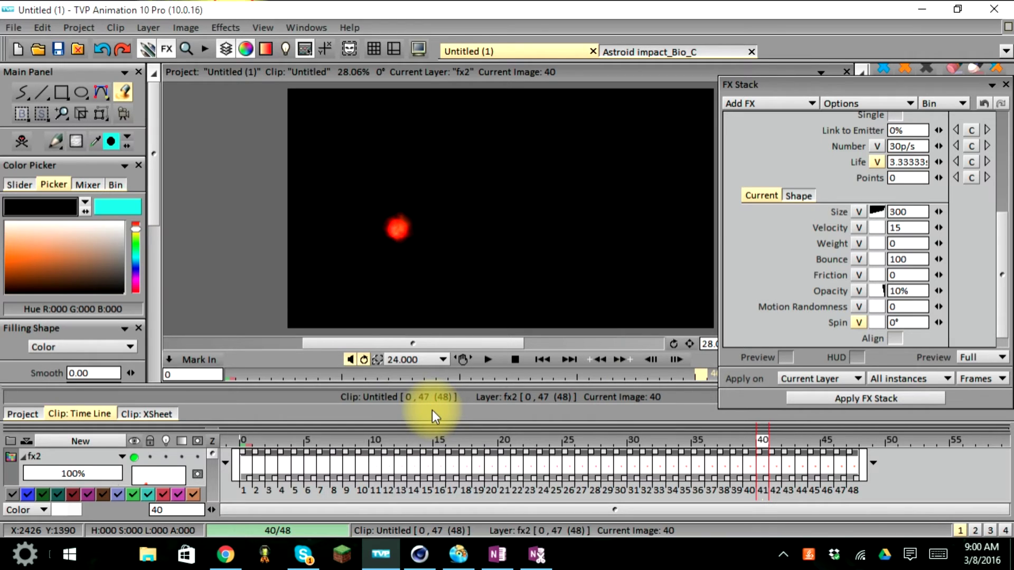
# Scrub through the rendered fireball frames on the fx2 layer and return to frame 0
pyautogui.click(241, 442)
pyautogui.click(245, 441)
pyautogui.click(252, 443)
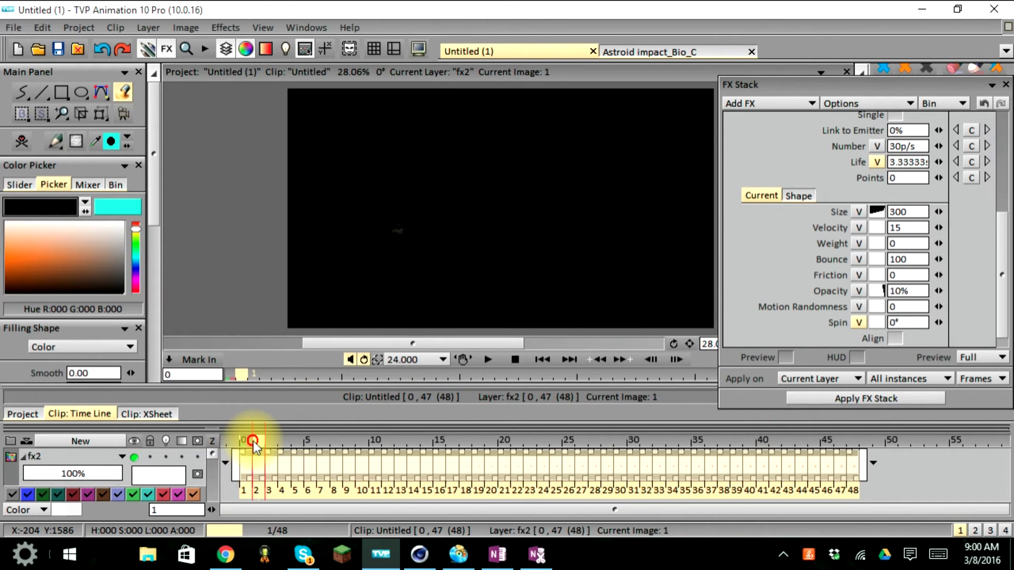
pyautogui.click(232, 439)
pyautogui.moveTo(249, 437); pyautogui.dragTo(540, 461)
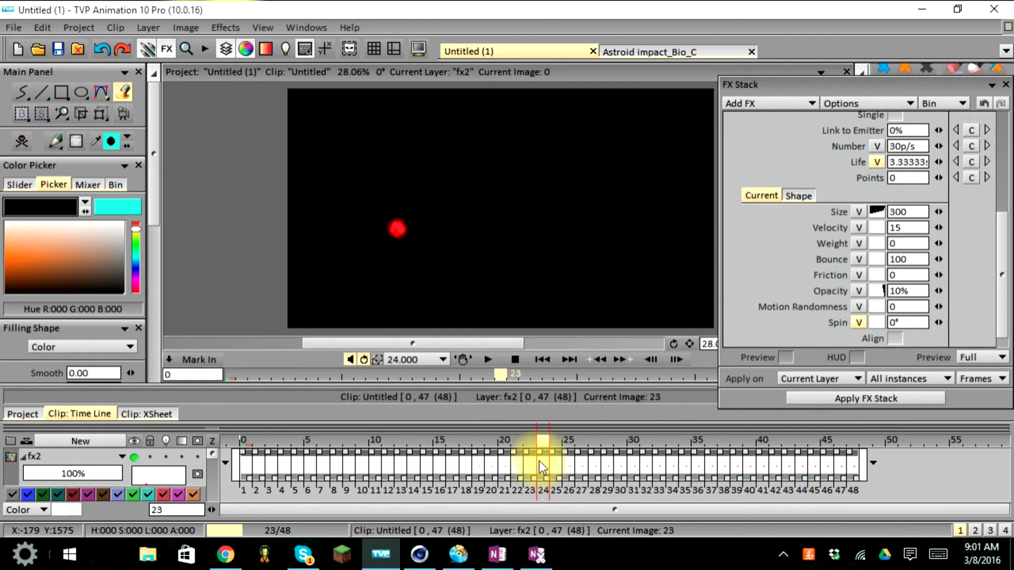
pyautogui.moveTo(611, 465); pyautogui.dragTo(244, 462)
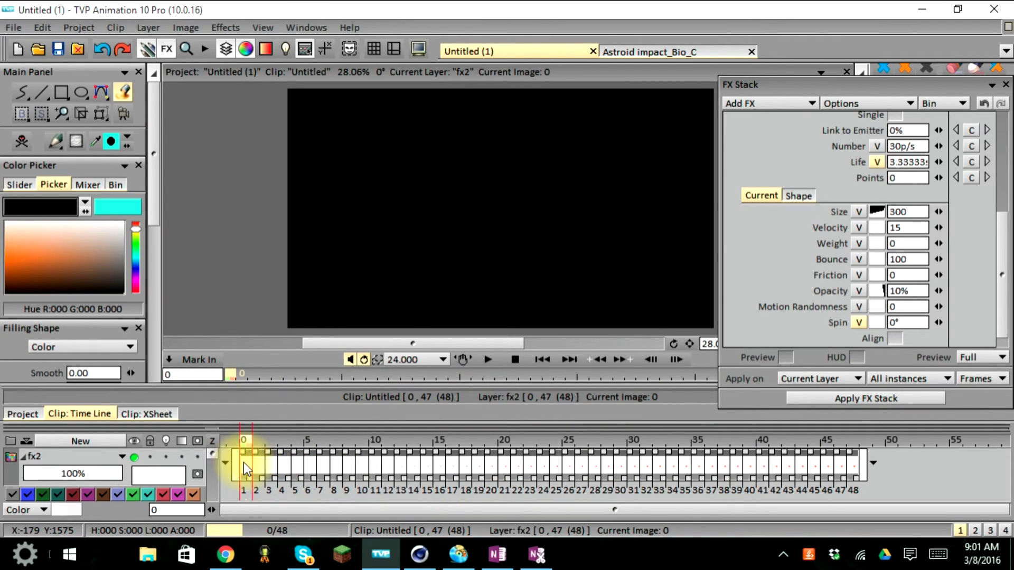
pyautogui.moveTo(246, 440); pyautogui.dragTo(237, 482)
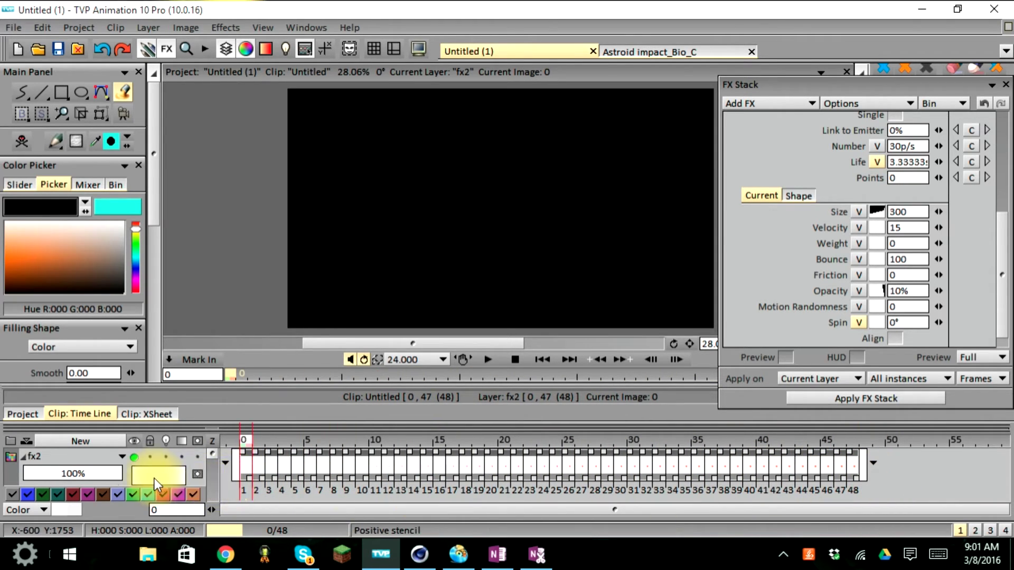
# Make the FX Explosion layer visible and leave its end behaviour set to None
pyautogui.scroll(-2, 150, 476)
pyautogui.scroll(-2, 148, 476)
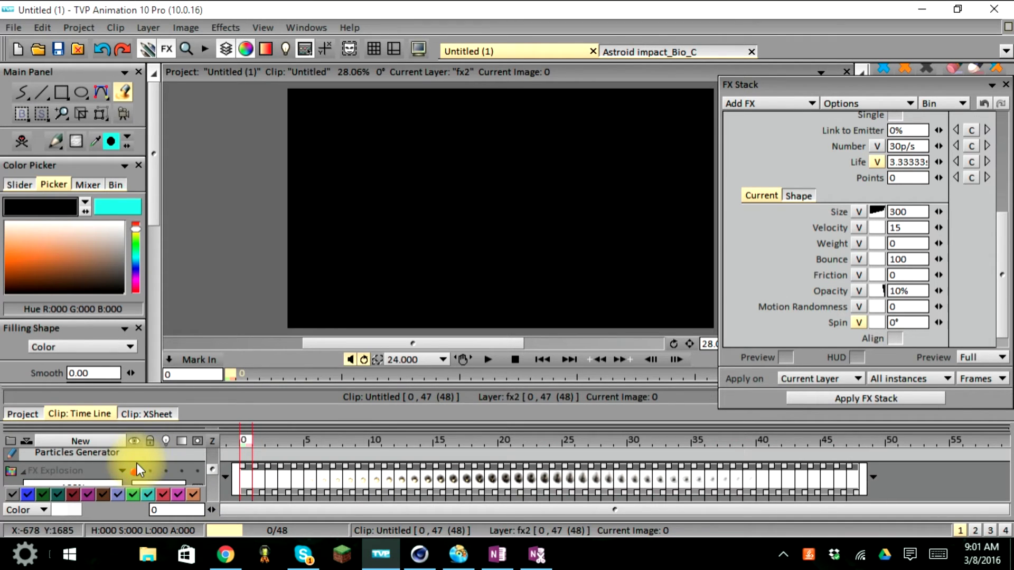
pyautogui.click(134, 471)
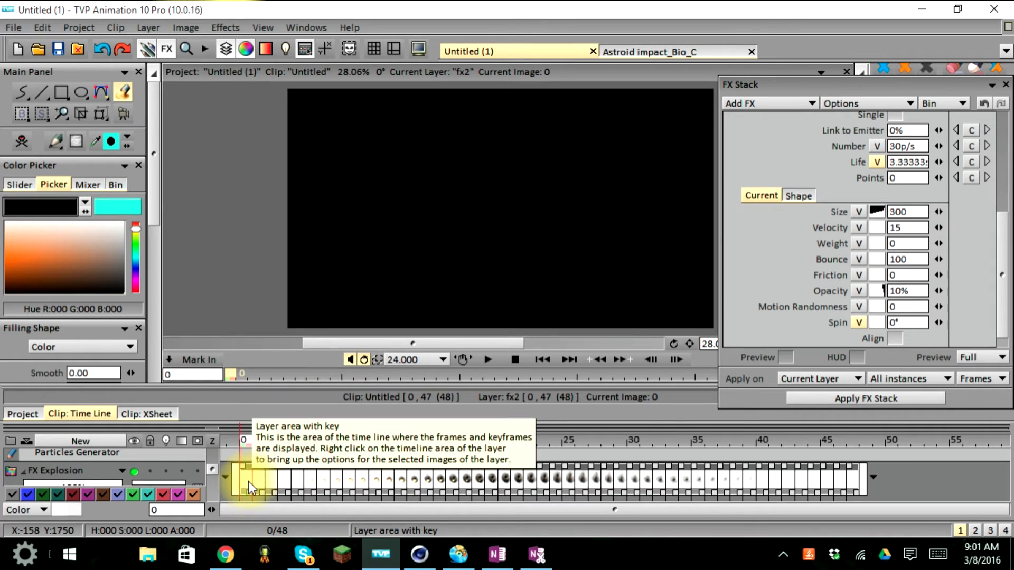
pyautogui.scroll(-1, 249, 485)
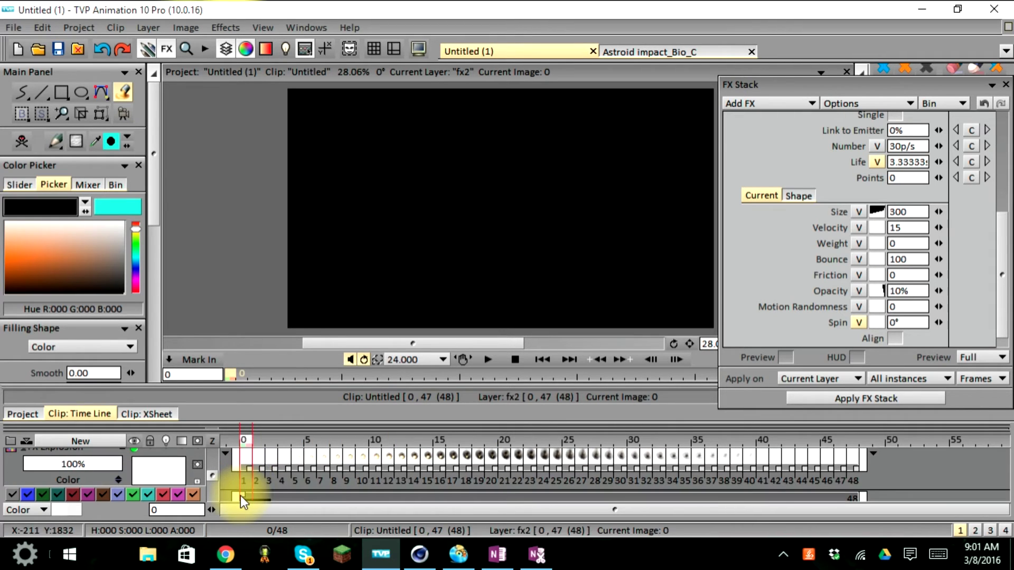
pyautogui.click(878, 470)
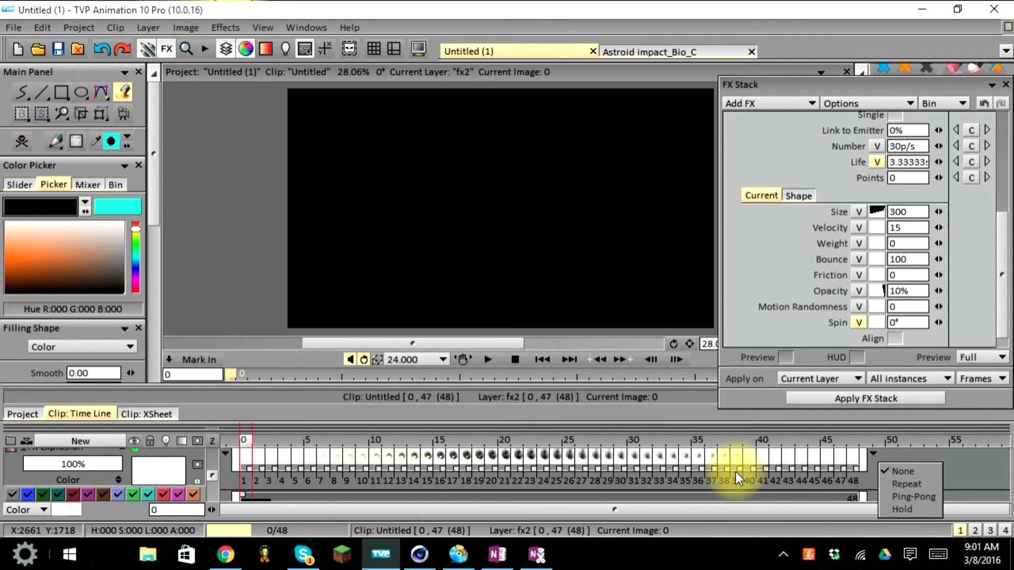
pyautogui.click(159, 472)
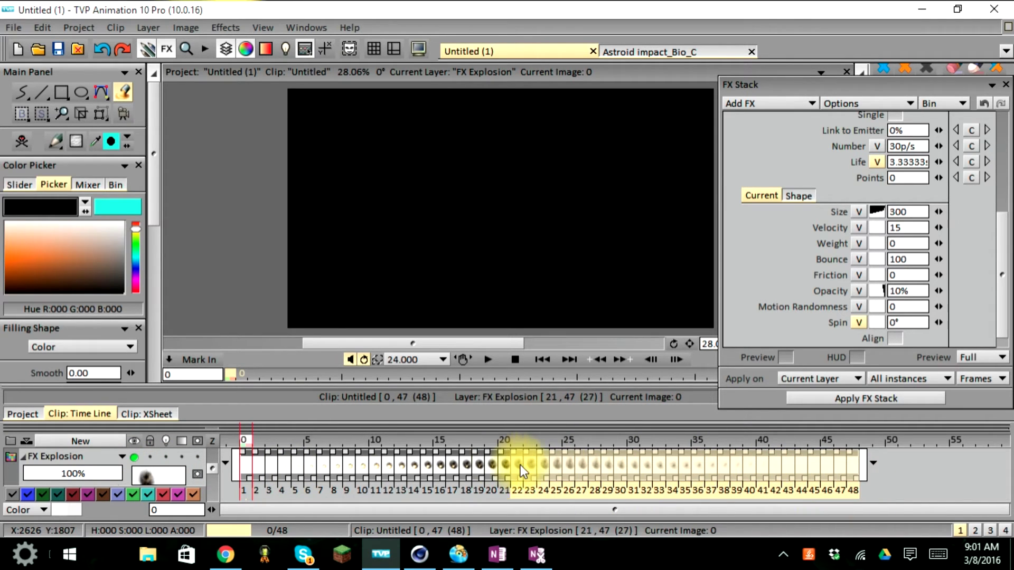
# Select all FX Explosion frames from 0 to 47 and move them so the layer starts at frame 47
pyautogui.click(893, 488)
pyautogui.click(865, 485)
pyautogui.click(909, 480)
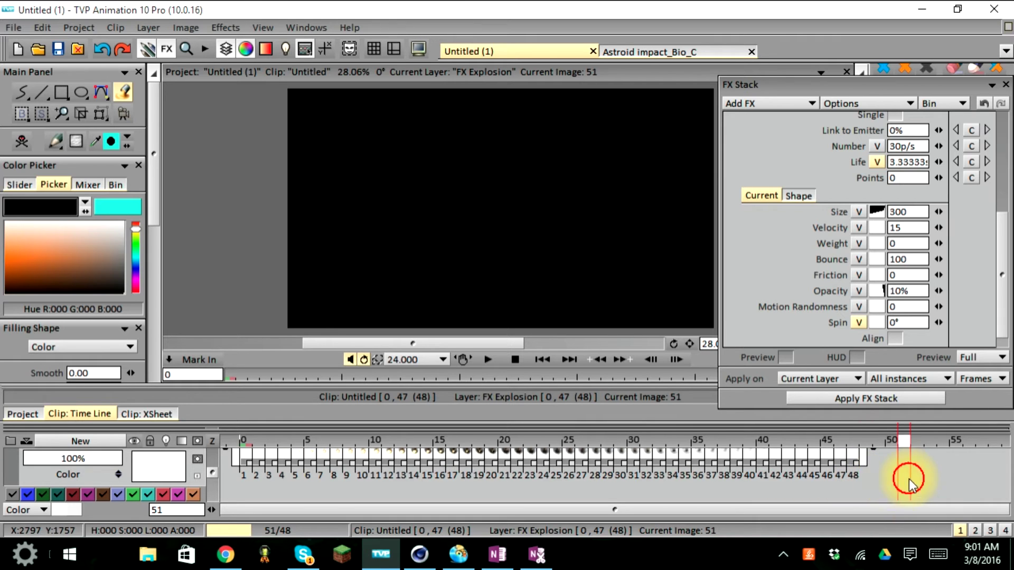
pyautogui.click(782, 484)
pyautogui.click(865, 483)
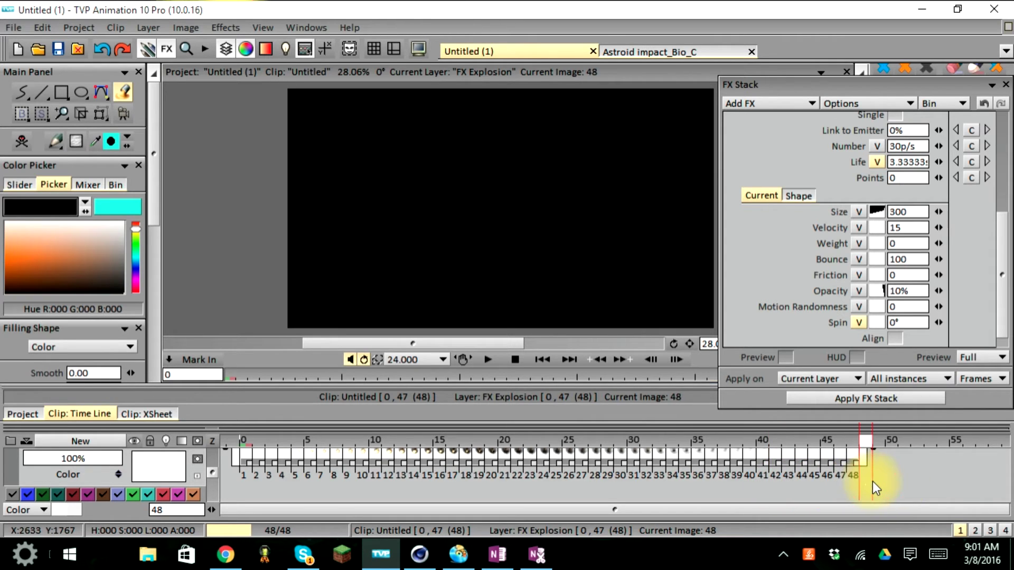
pyautogui.click(875, 493)
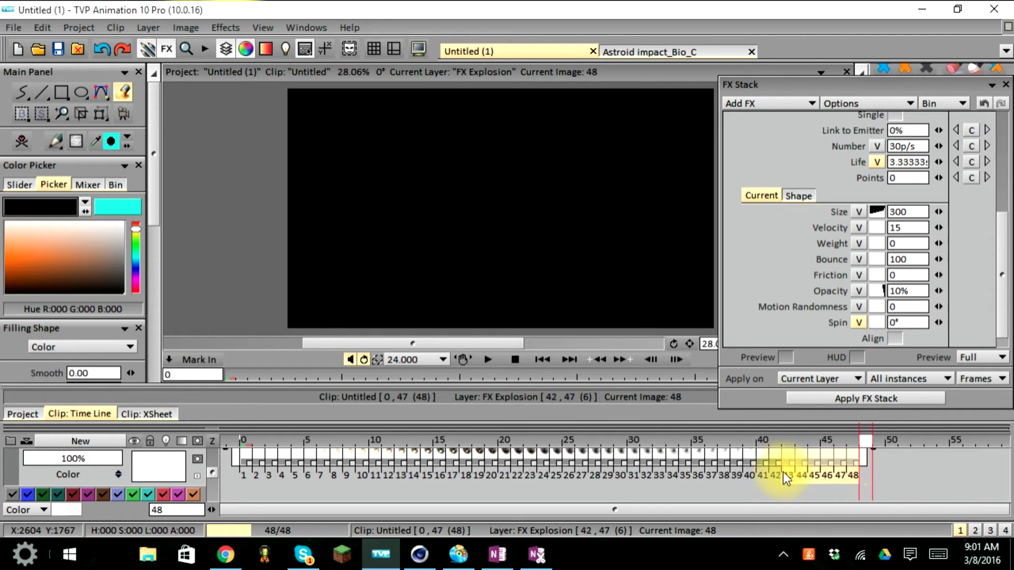
pyautogui.moveTo(783, 472); pyautogui.dragTo(737, 468)
pyautogui.moveTo(669, 473); pyautogui.dragTo(543, 475)
pyautogui.click(975, 465)
pyautogui.moveTo(974, 465); pyautogui.dragTo(278, 476)
pyautogui.click(234, 470)
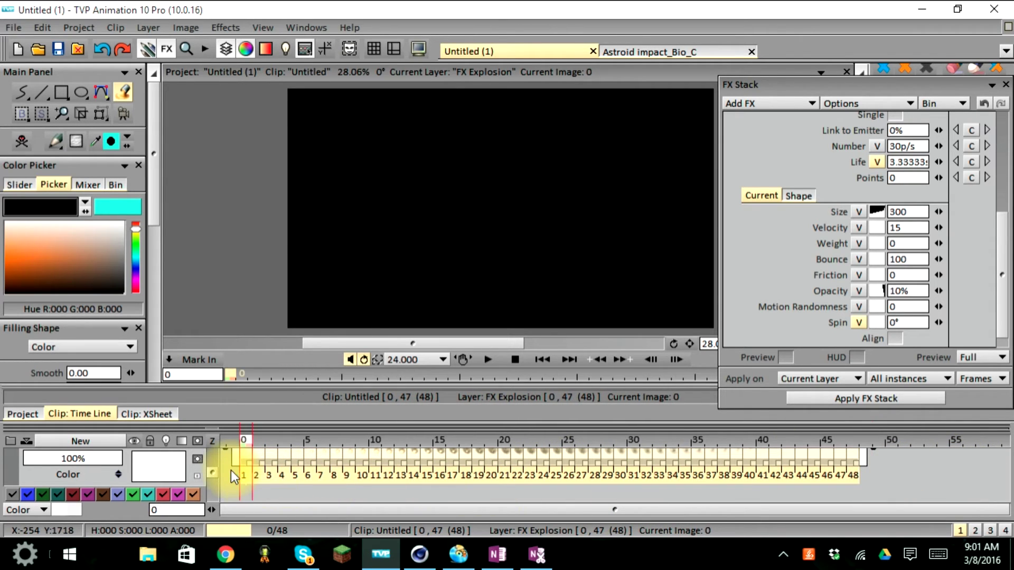
pyautogui.scroll(1, 231, 469)
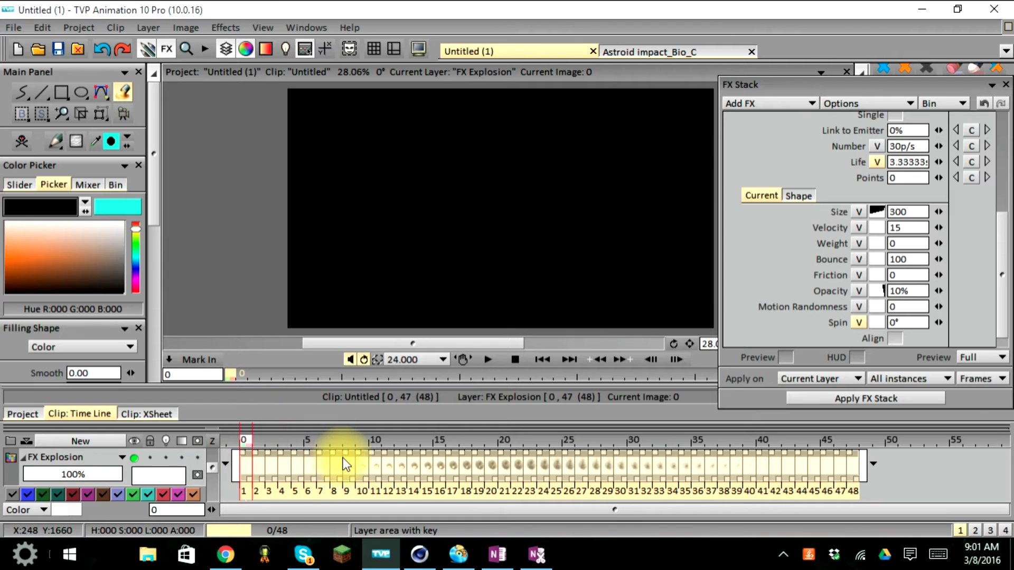
pyautogui.scroll(1, 343, 458)
pyautogui.scroll(-1, 343, 457)
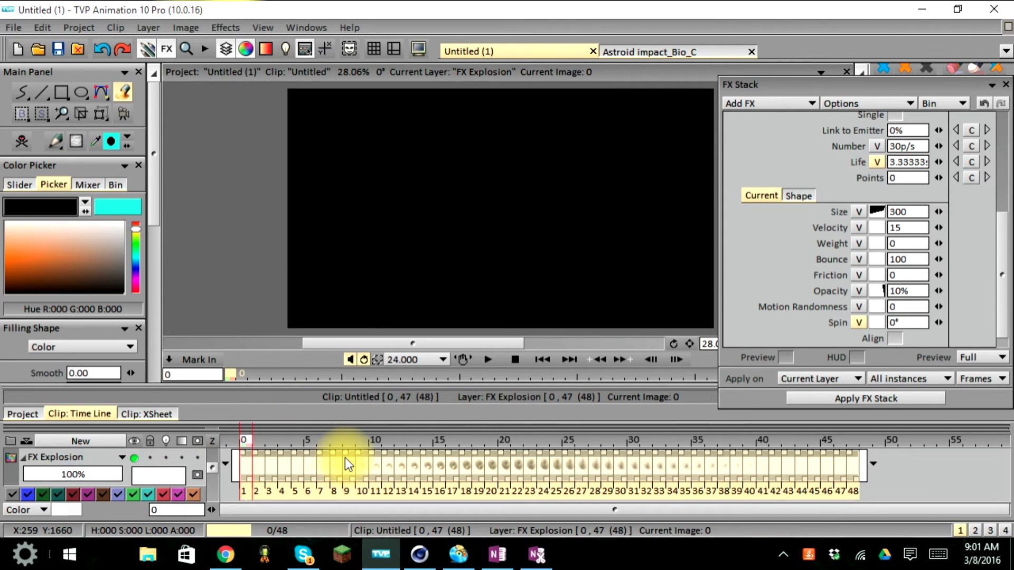
pyautogui.scroll(1, 345, 457)
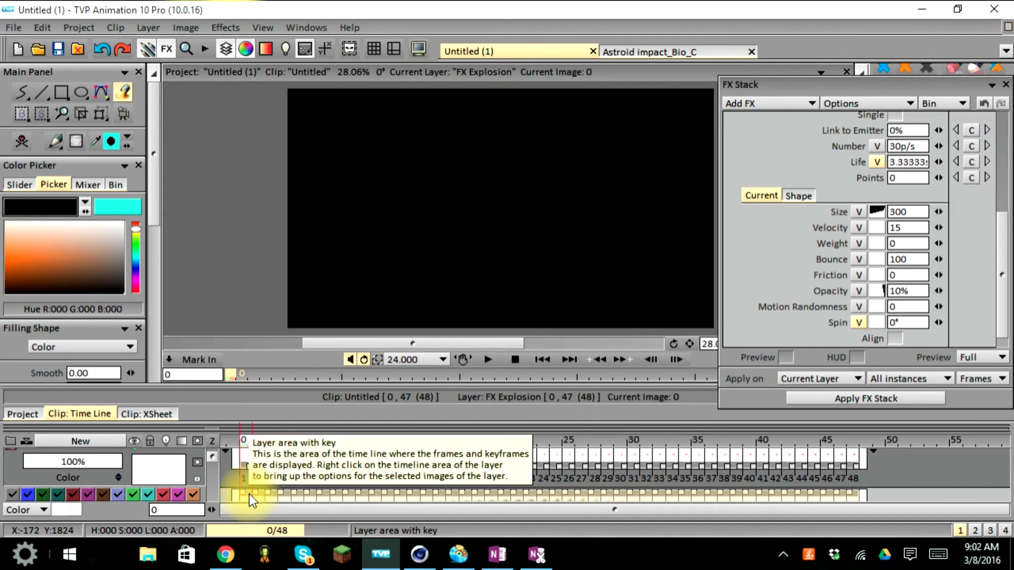
pyautogui.scroll(-1, 249, 494)
pyautogui.scroll(1, 370, 448)
pyautogui.scroll(-1, 529, 476)
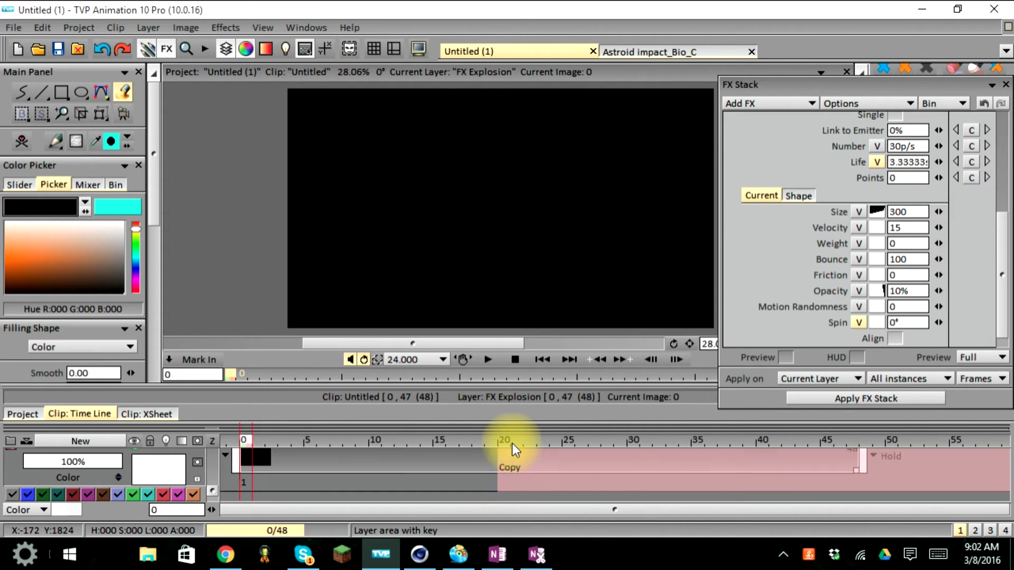
pyautogui.scroll(1, 512, 443)
pyautogui.scroll(1, 517, 452)
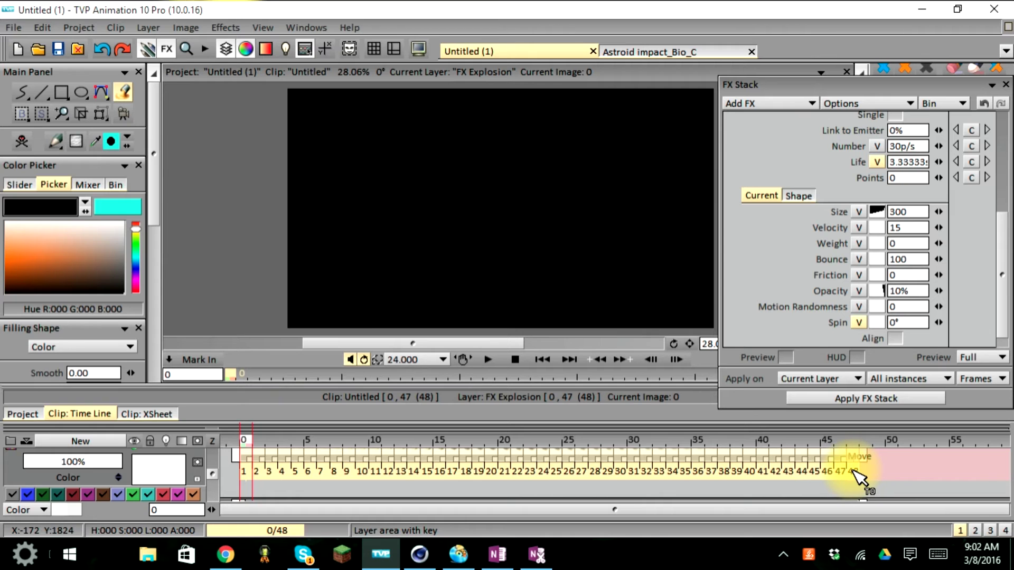
pyautogui.moveTo(856, 475); pyautogui.dragTo(852, 469)
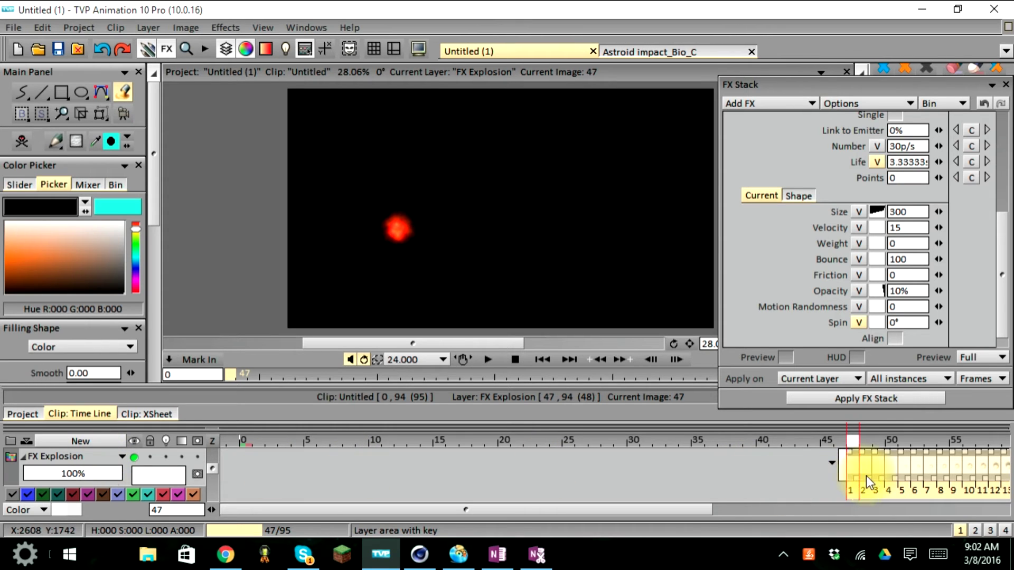
pyautogui.doubleClick(850, 473)
pyautogui.hotkey('ctrl', 'z')
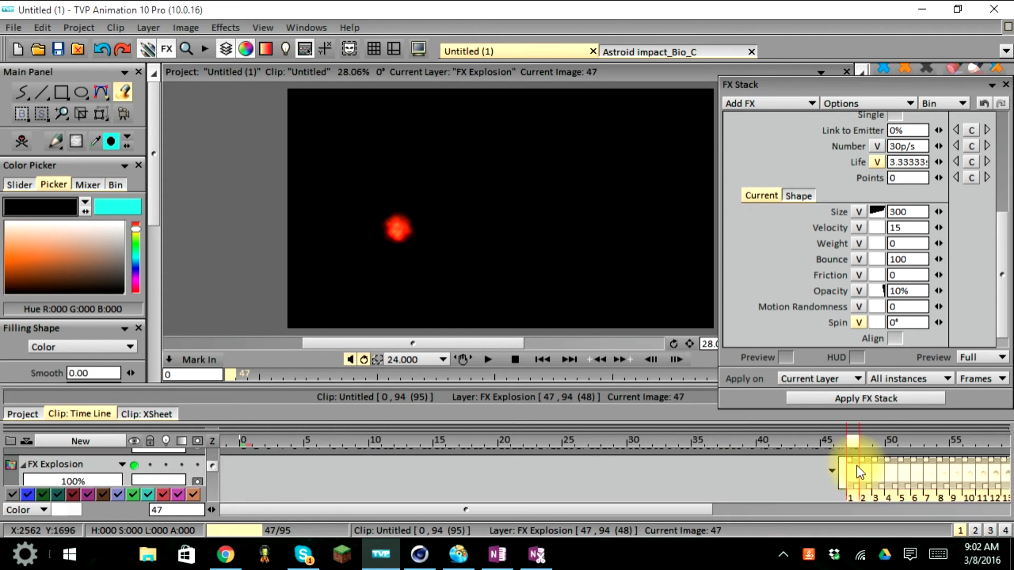
# Play the combined fireball and explosion animation from the clip's first frame
pyautogui.click(731, 486)
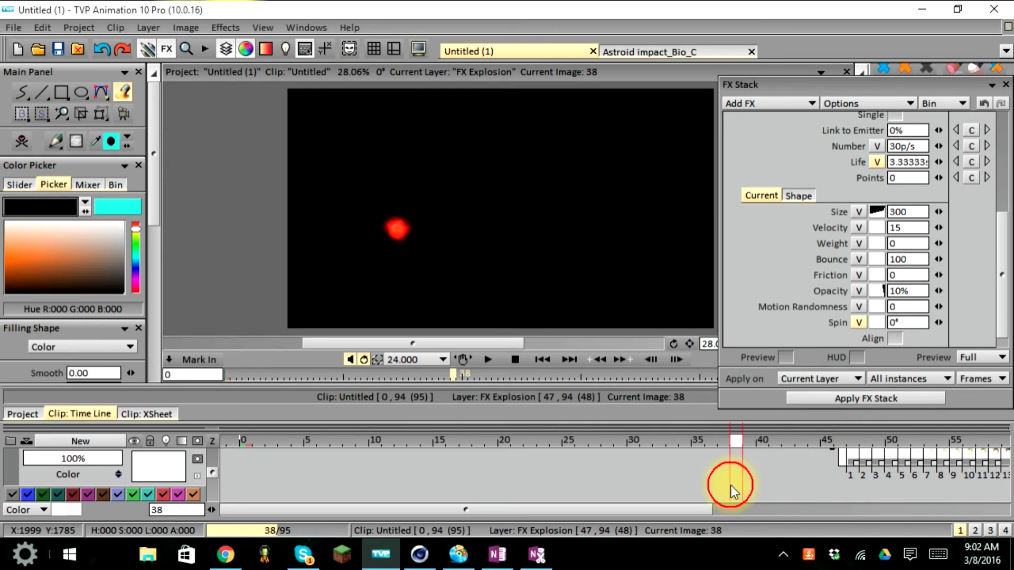
pyautogui.click(542, 360)
pyautogui.click(488, 360)
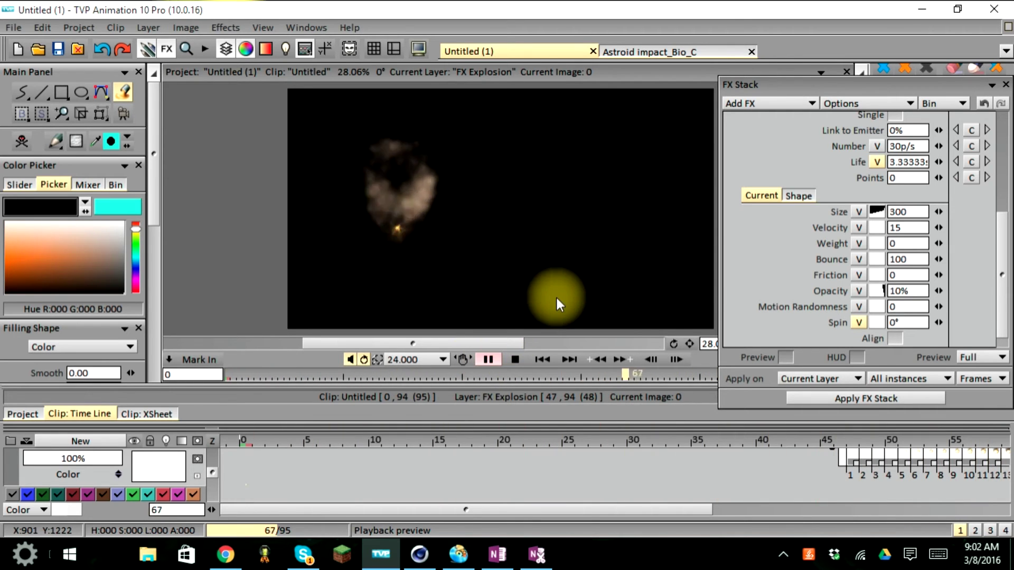
# Examine the FireBall emitter settings, the available effect categories and the effect bin options in the FX Stack
pyautogui.moveTo(755, 86); pyautogui.dragTo(672, 88)
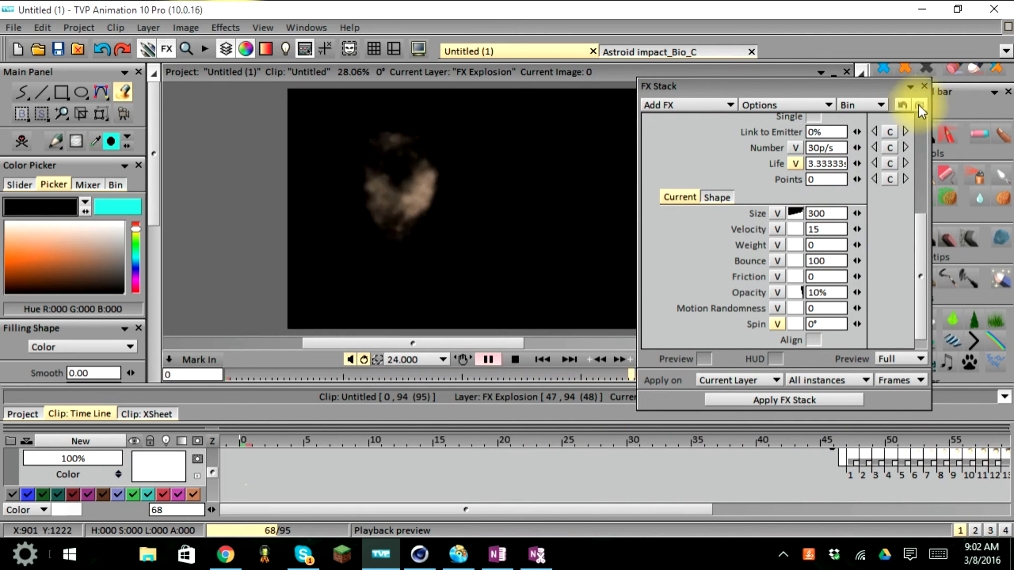
pyautogui.scroll(1, 855, 182)
pyautogui.scroll(6, 853, 178)
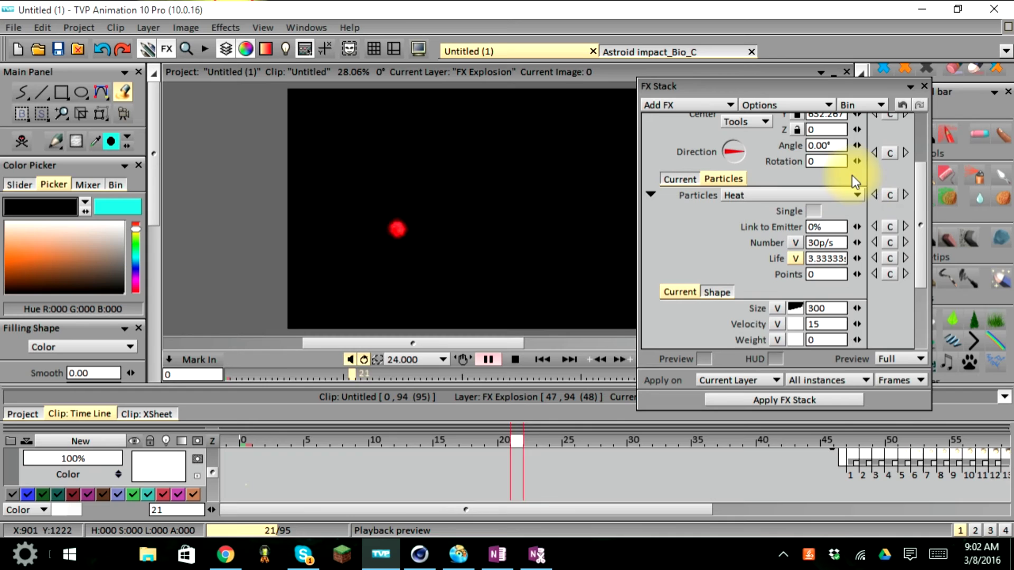
pyautogui.scroll(2, 839, 171)
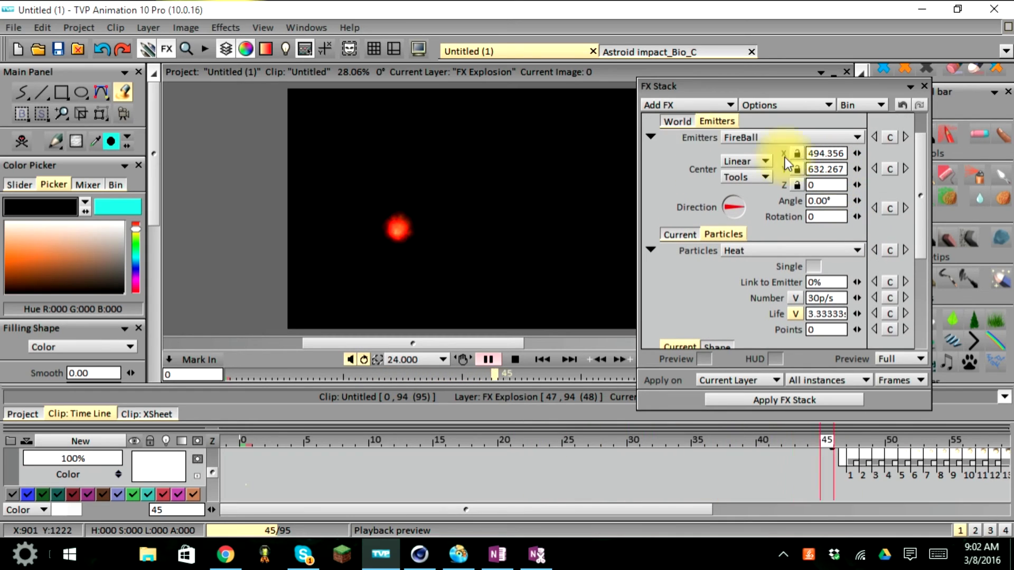
pyautogui.click(665, 108)
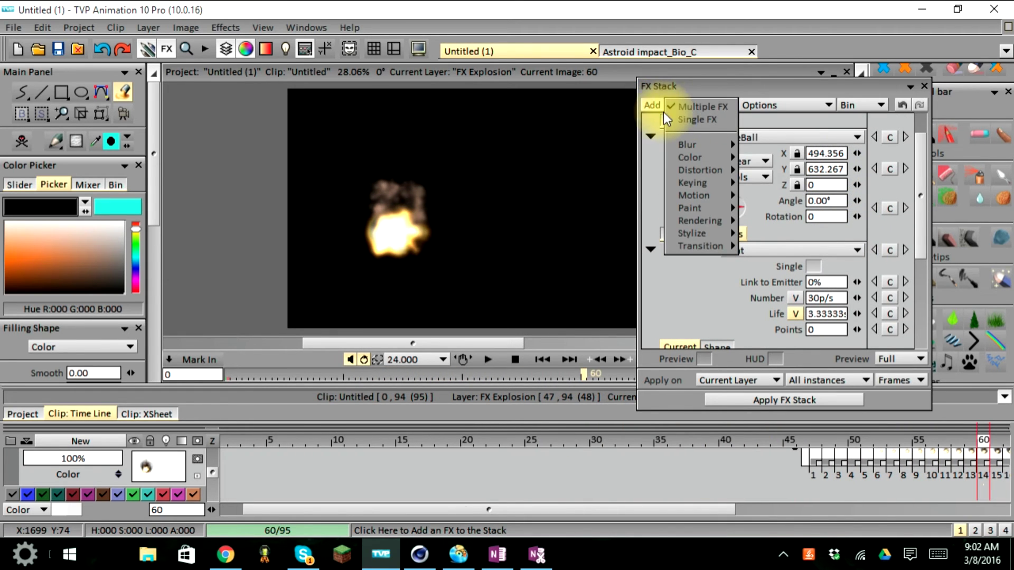
pyautogui.click(704, 106)
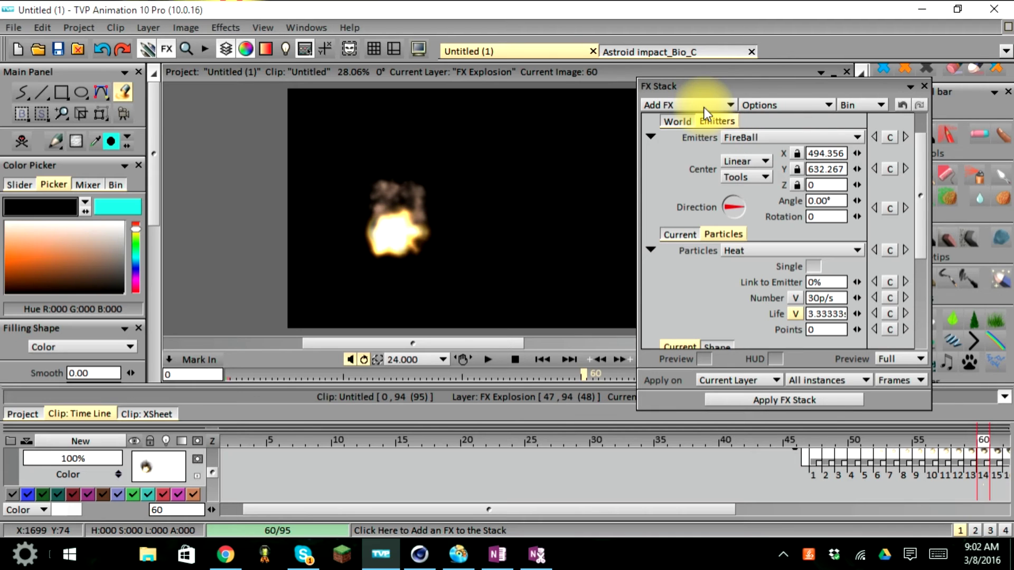
pyautogui.click(874, 103)
pyautogui.moveTo(895, 158)
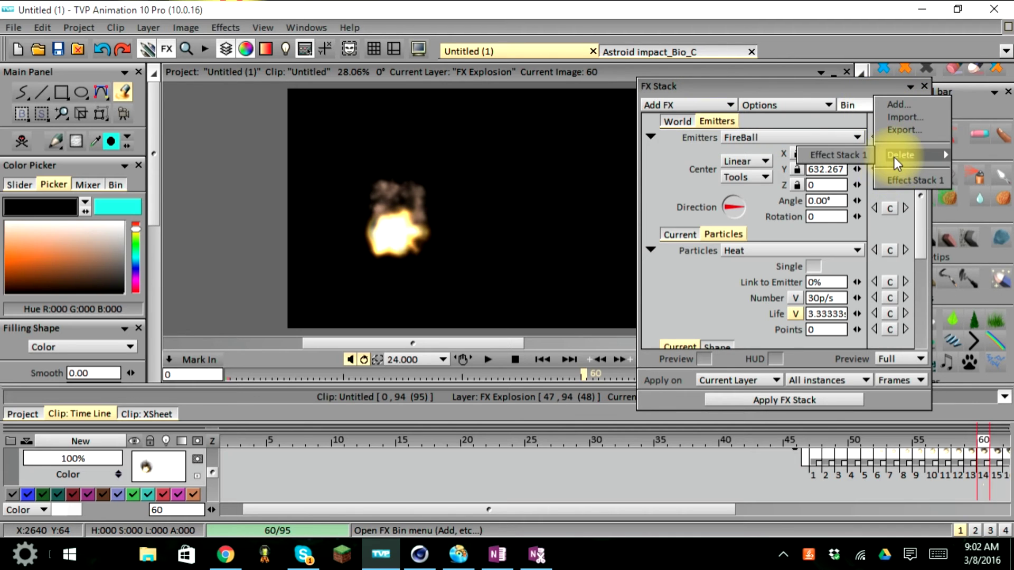
# Browse the Particles effect's preset categories, including pyrotechnic and sci-fi, and close the FX Stack
pyautogui.scroll(2, 891, 120)
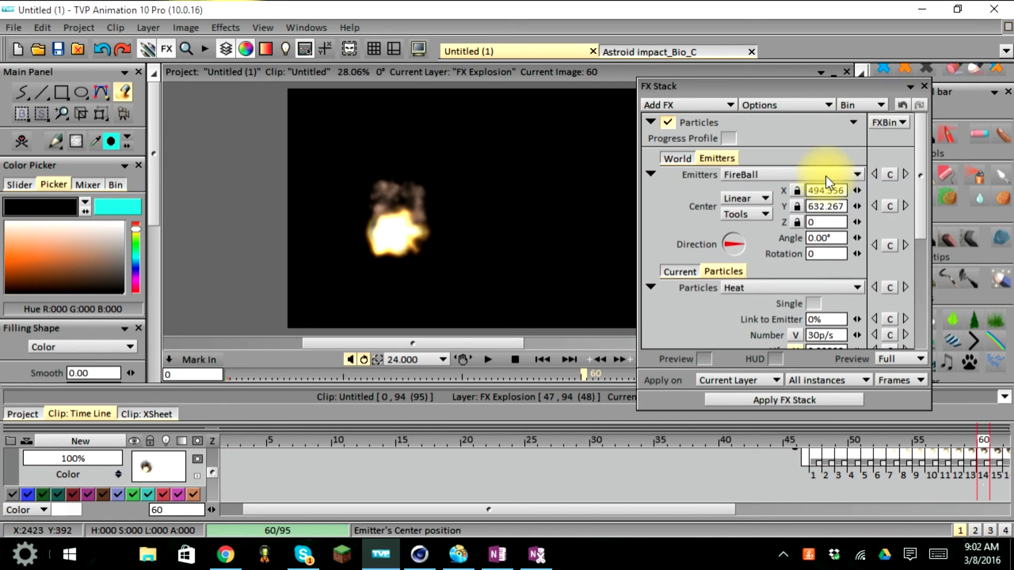
pyautogui.click(900, 121)
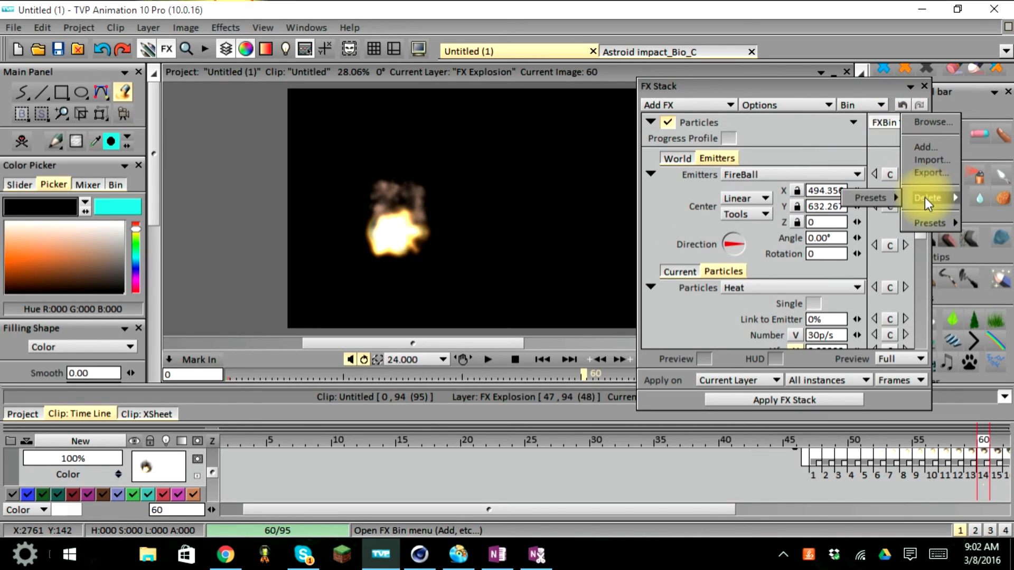
pyautogui.moveTo(925, 218)
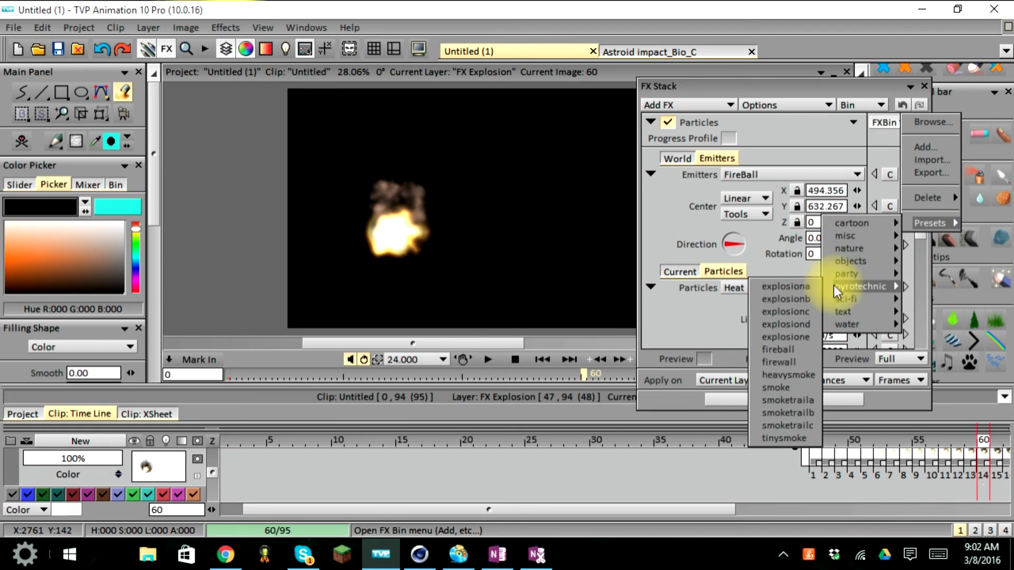
pyautogui.moveTo(839, 304)
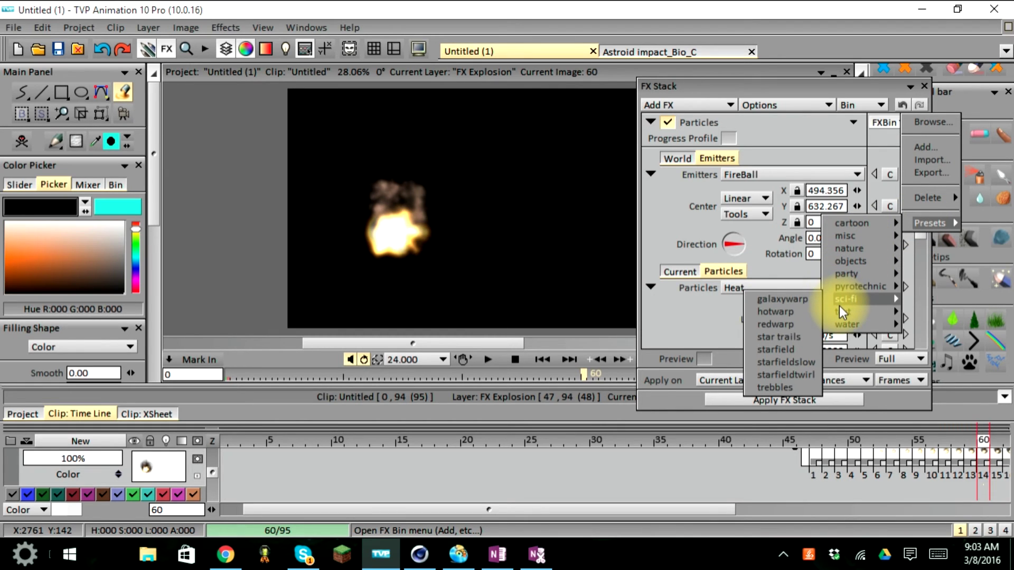
pyautogui.moveTo(837, 329)
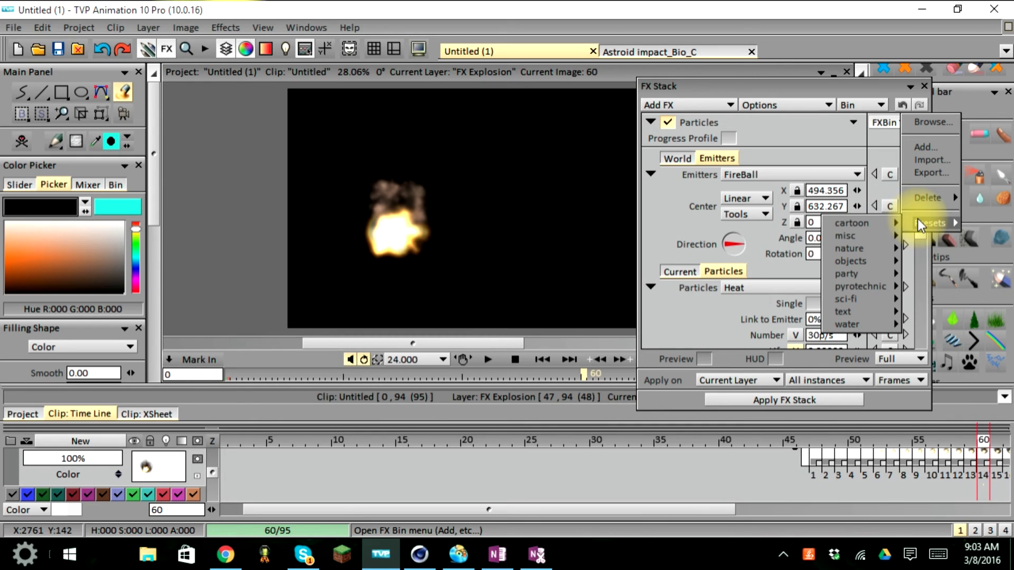
pyautogui.click(828, 130)
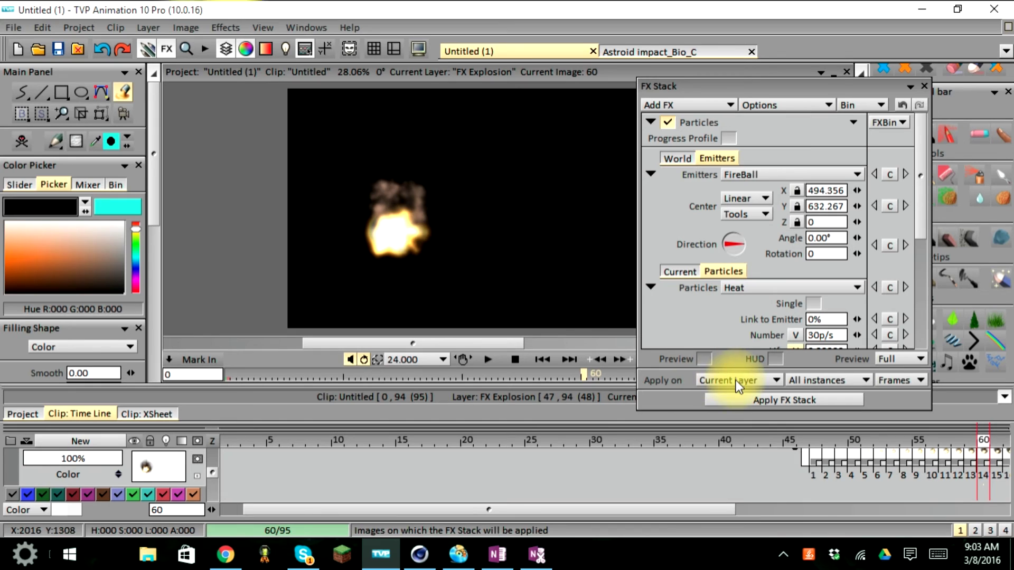
pyautogui.click(910, 83)
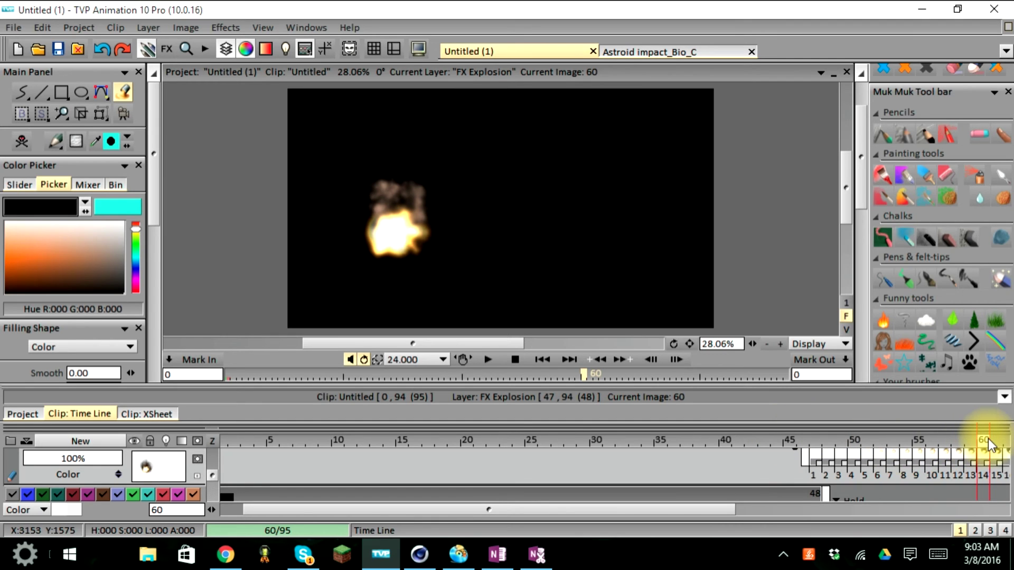
# Scrub the timeline back to frame 0, play the combined fireball and explosion animation, and stop playback at frame 77
pyautogui.moveTo(986, 441); pyautogui.dragTo(216, 437)
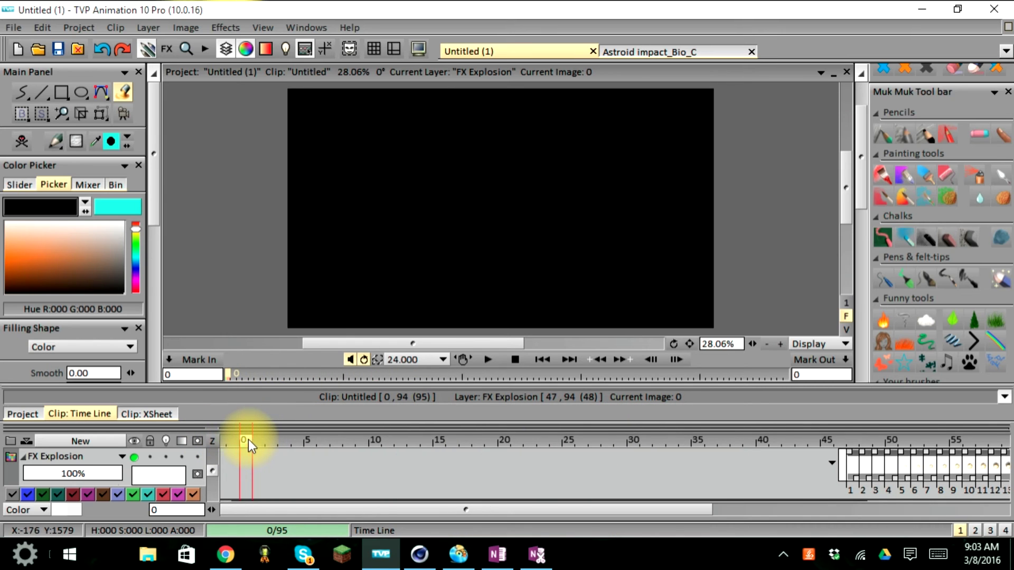
pyautogui.click(282, 435)
pyautogui.moveTo(283, 435); pyautogui.dragTo(385, 424)
pyautogui.click(489, 359)
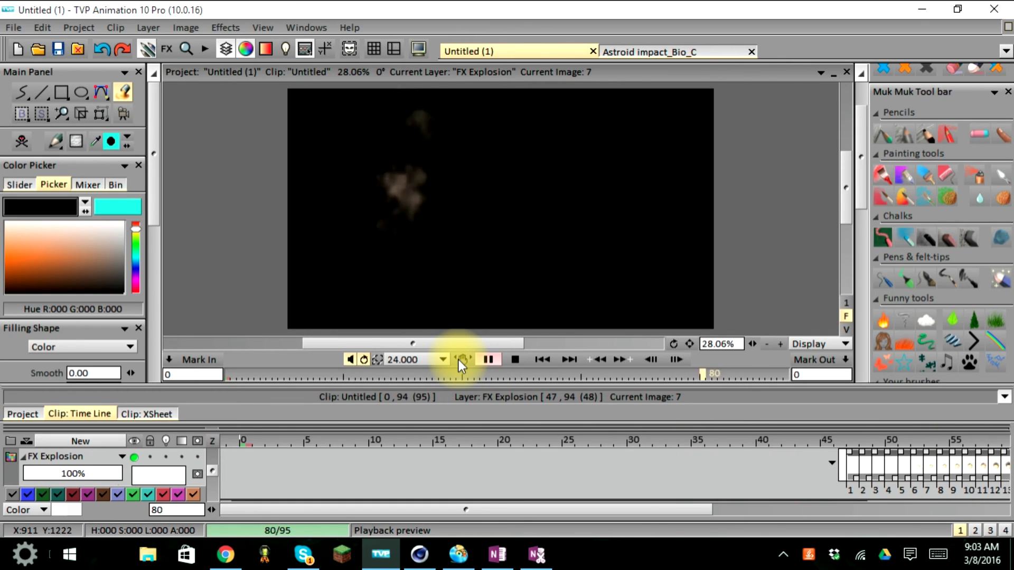
pyautogui.click(485, 359)
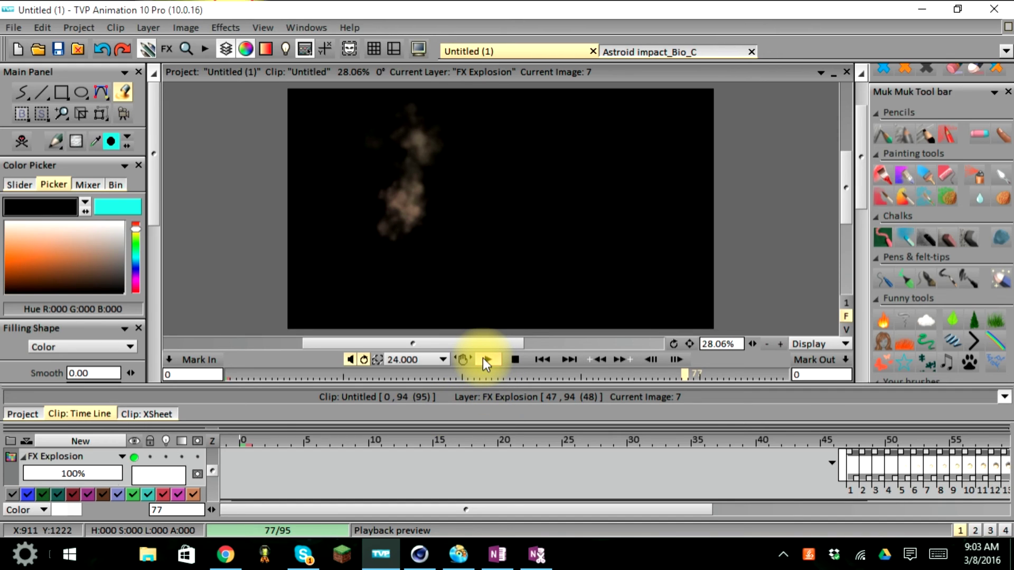
pyautogui.click(511, 358)
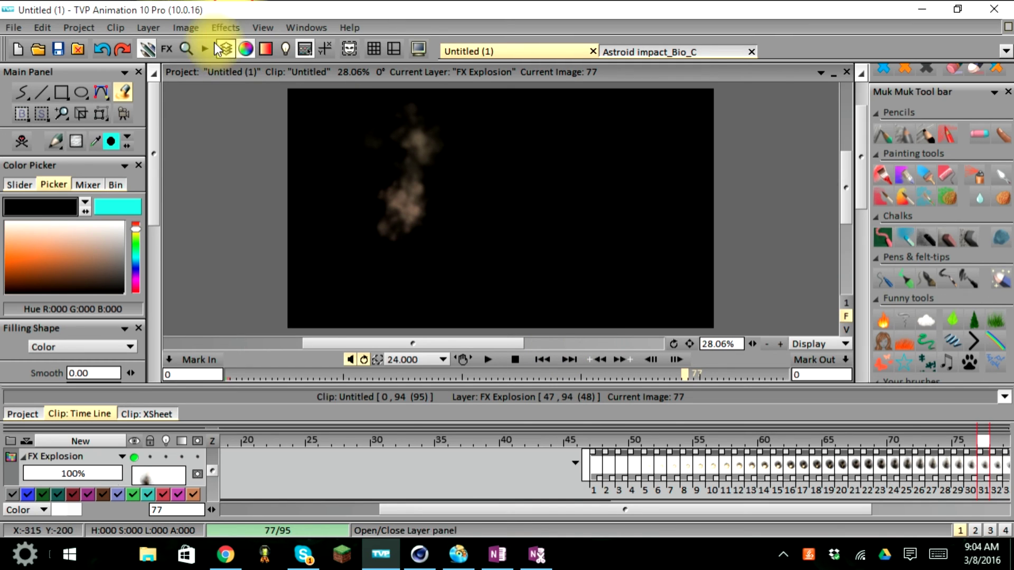
# Reopen the FX Stack and add a new Point emitter with a new particle to the Particles effect
pyautogui.click(168, 51)
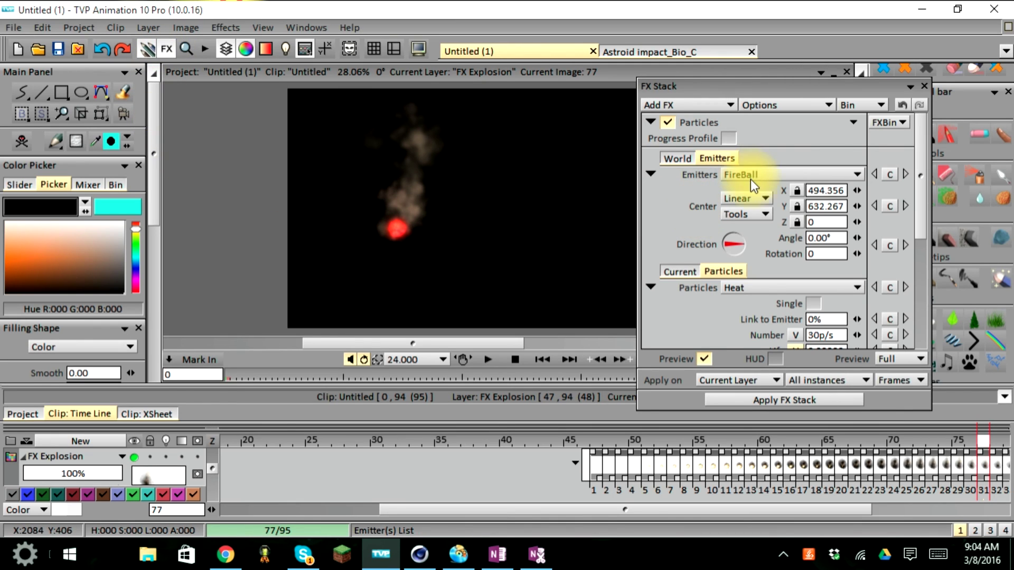
pyautogui.click(903, 123)
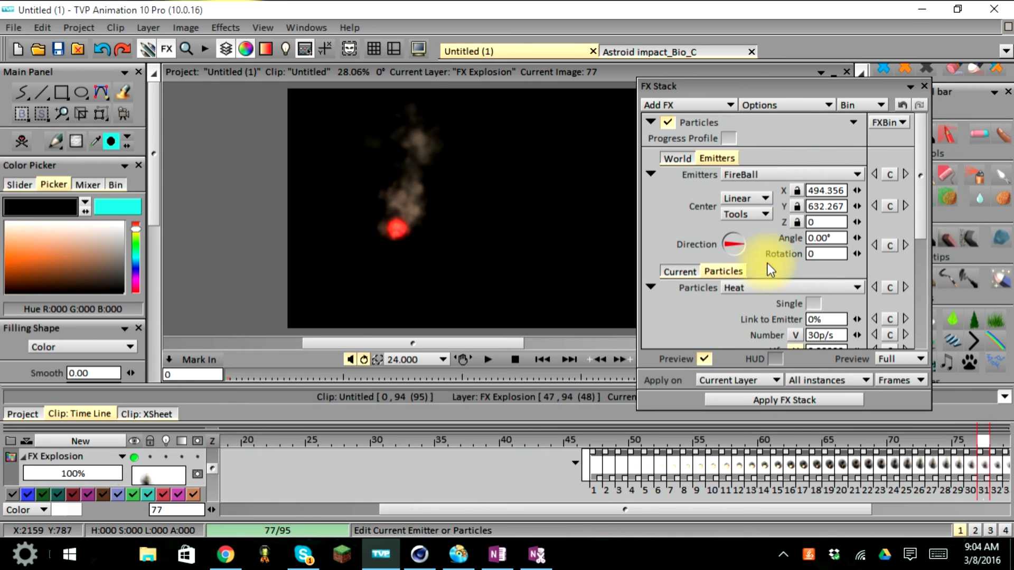
pyautogui.click(745, 170)
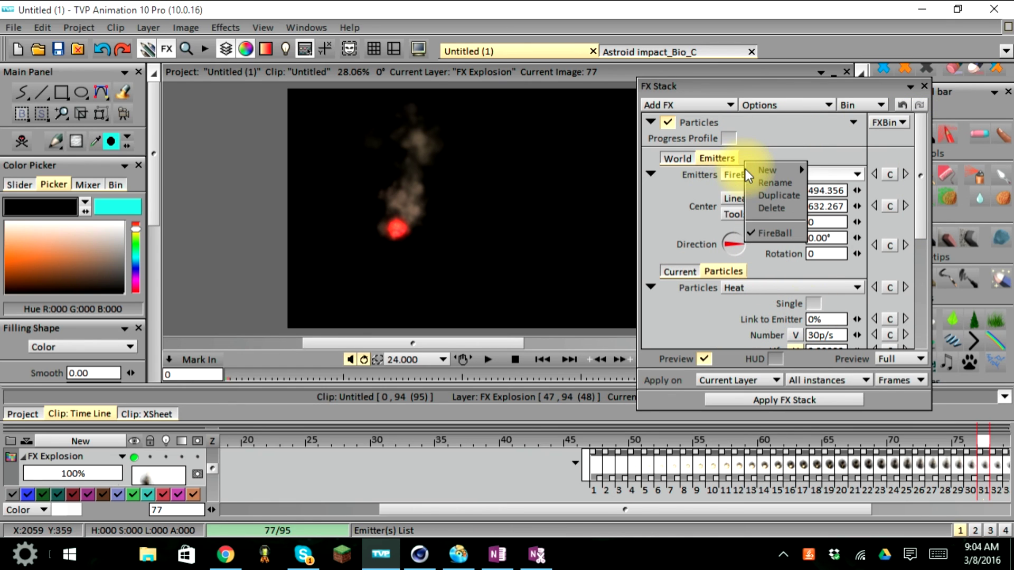
pyautogui.moveTo(774, 169)
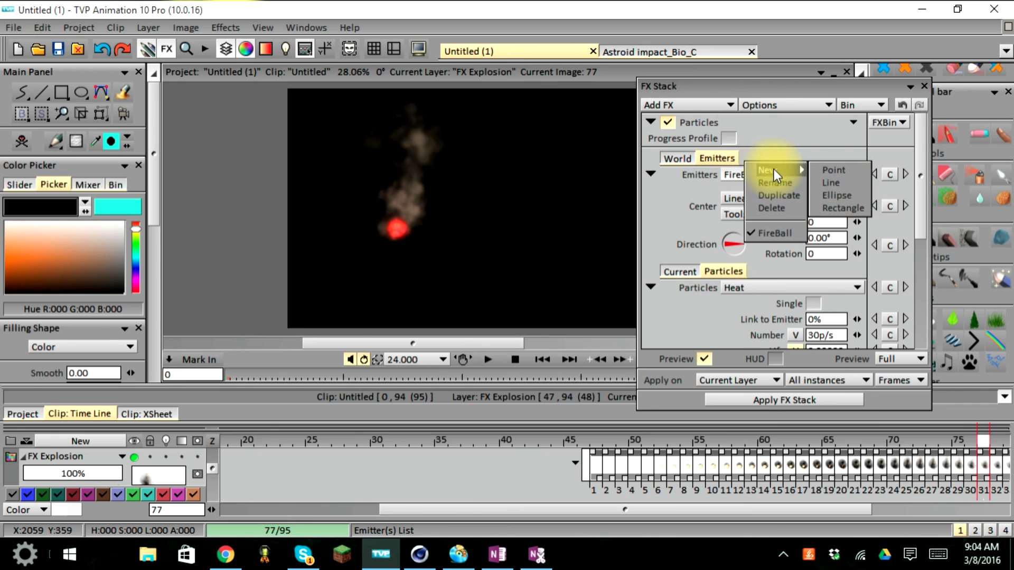
pyautogui.click(839, 174)
pyautogui.click(724, 266)
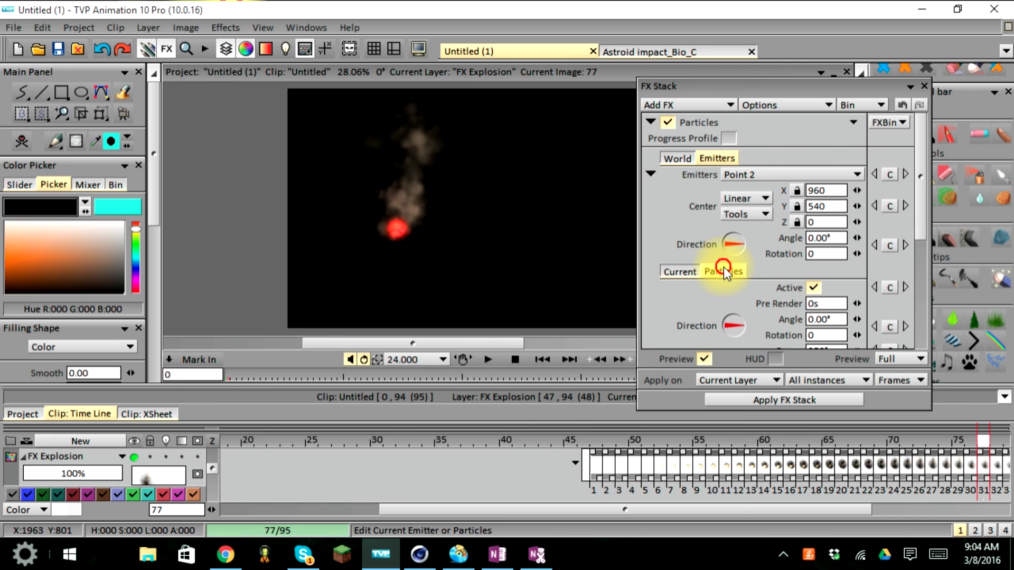
pyautogui.click(737, 287)
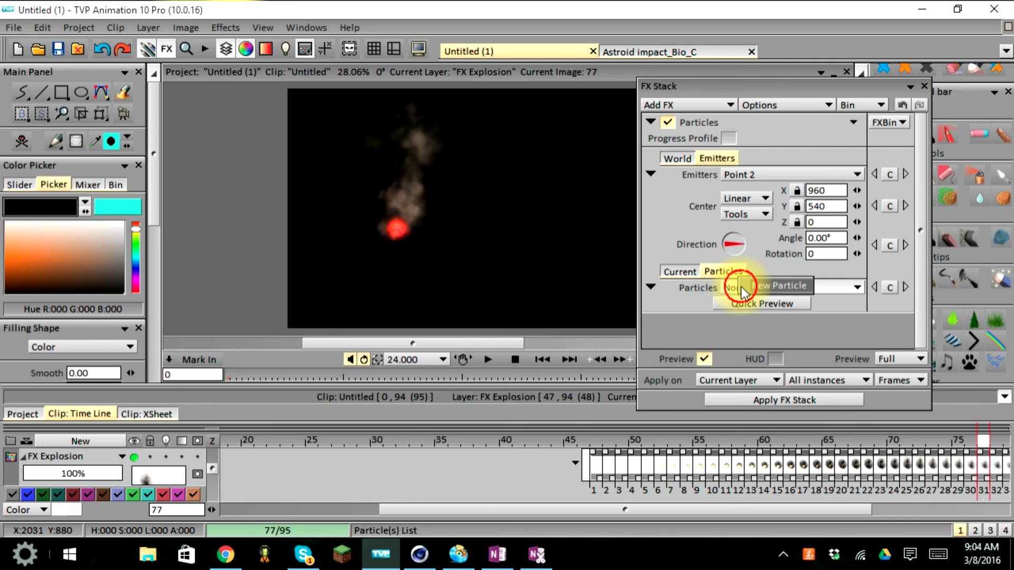
pyautogui.click(772, 285)
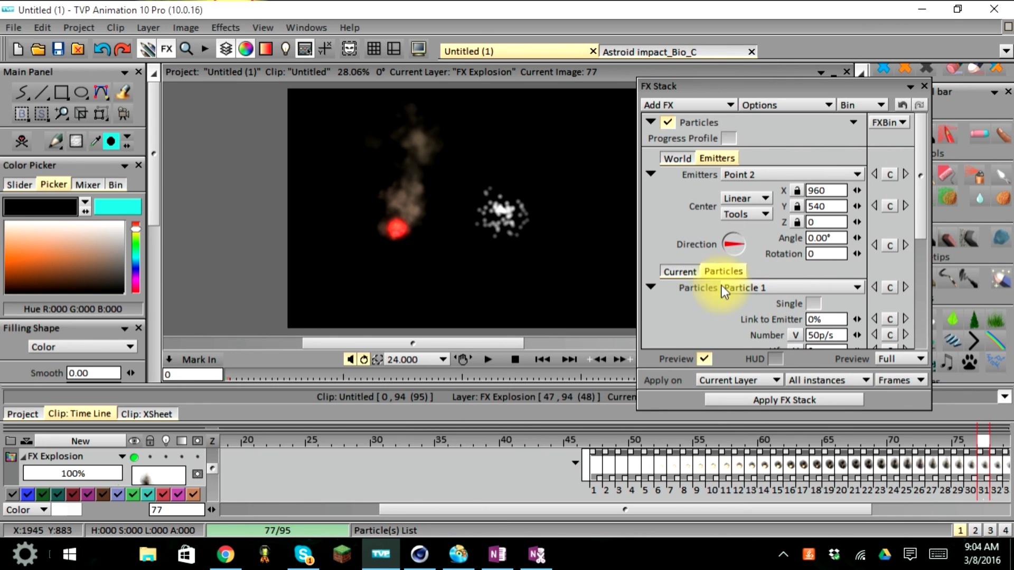
pyautogui.scroll(-2, 758, 291)
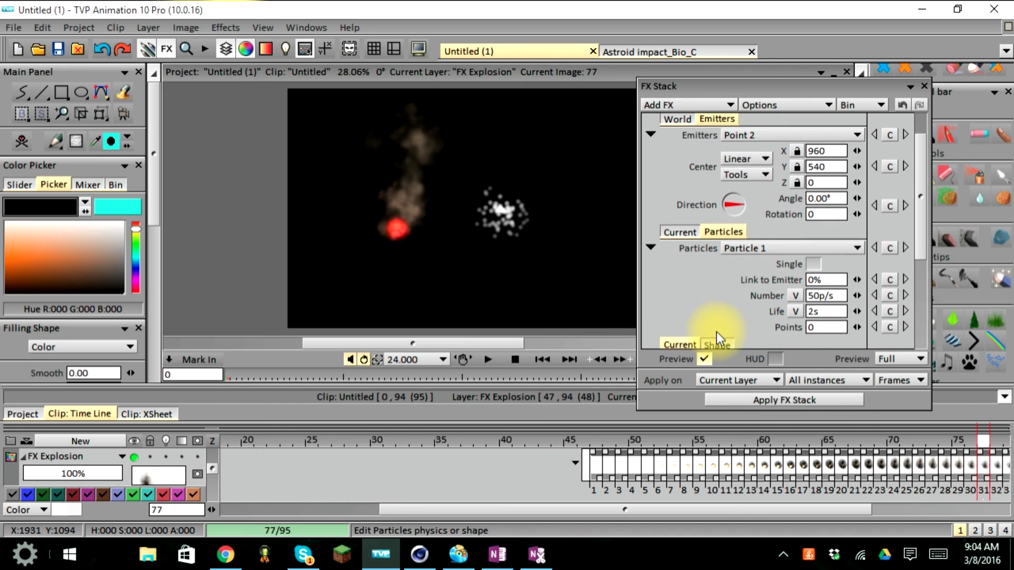
# Play the animation with the new emitter's particle preview and return to the clip's first frame
pyautogui.click(485, 361)
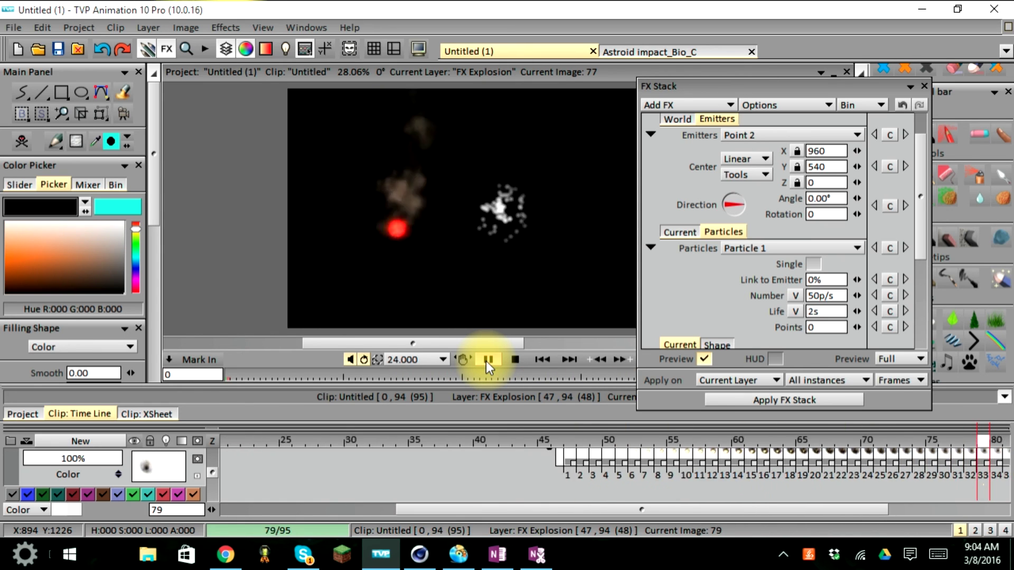
pyautogui.click(486, 361)
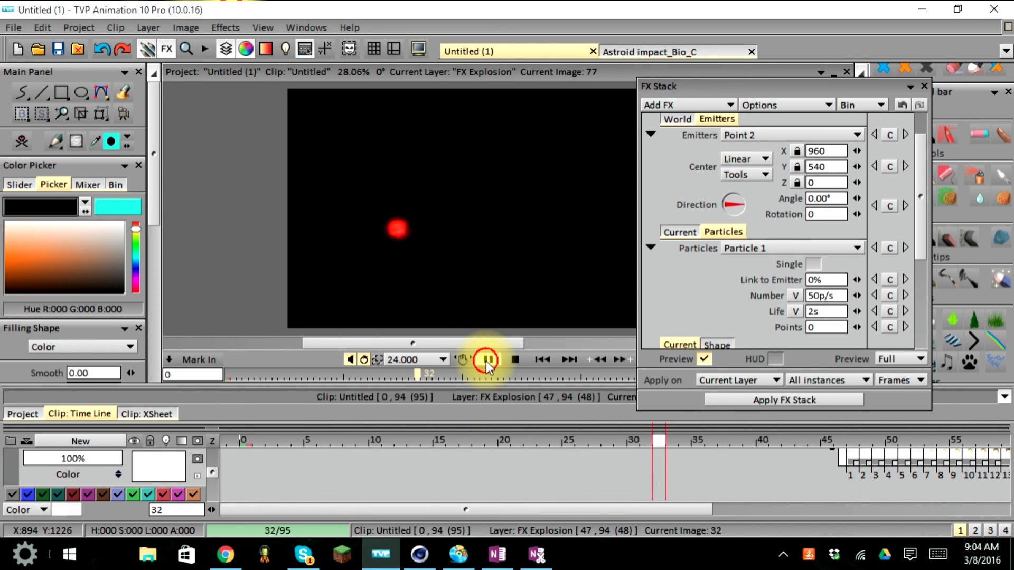
pyautogui.click(515, 357)
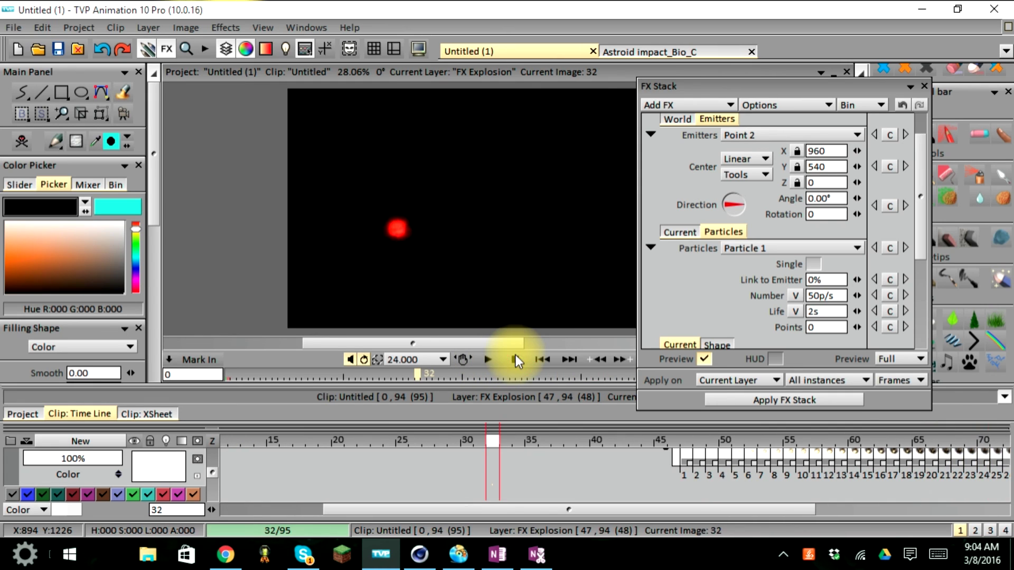
pyautogui.click(539, 359)
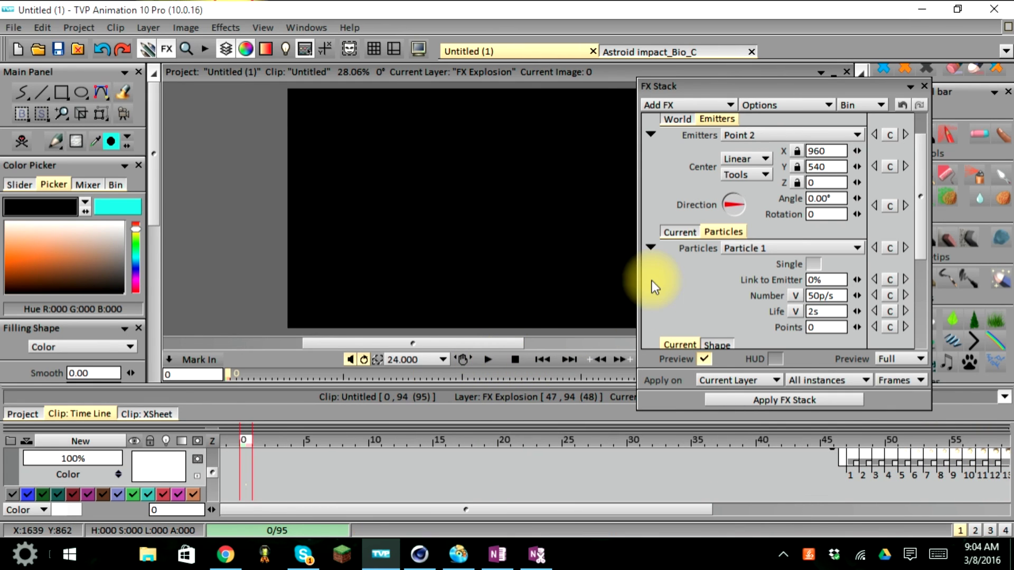
# Review the new point emitter's position and particle settings, and close the FX Stack
pyautogui.scroll(3, 774, 243)
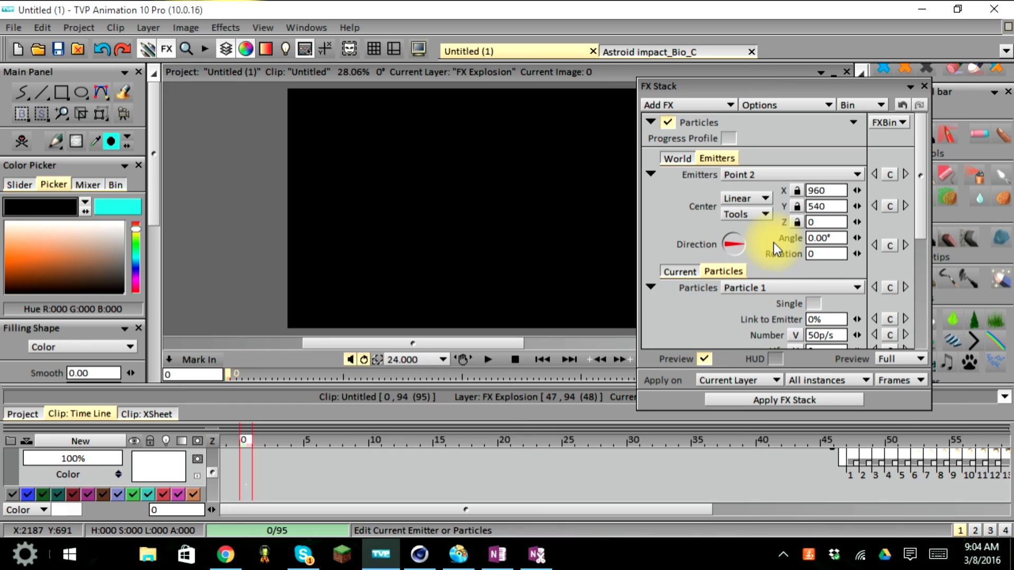
pyautogui.scroll(-4, 774, 243)
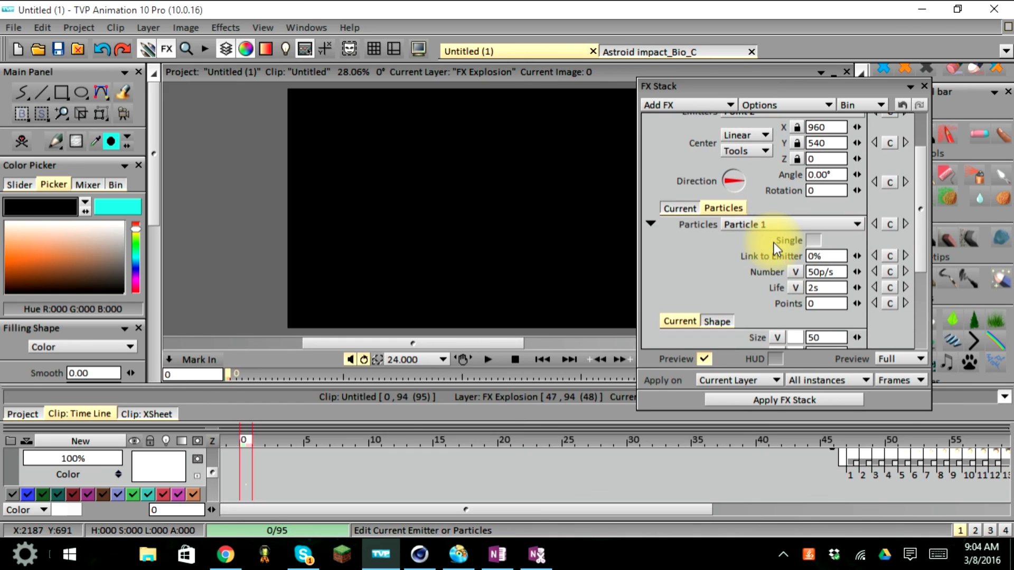
pyautogui.click(919, 88)
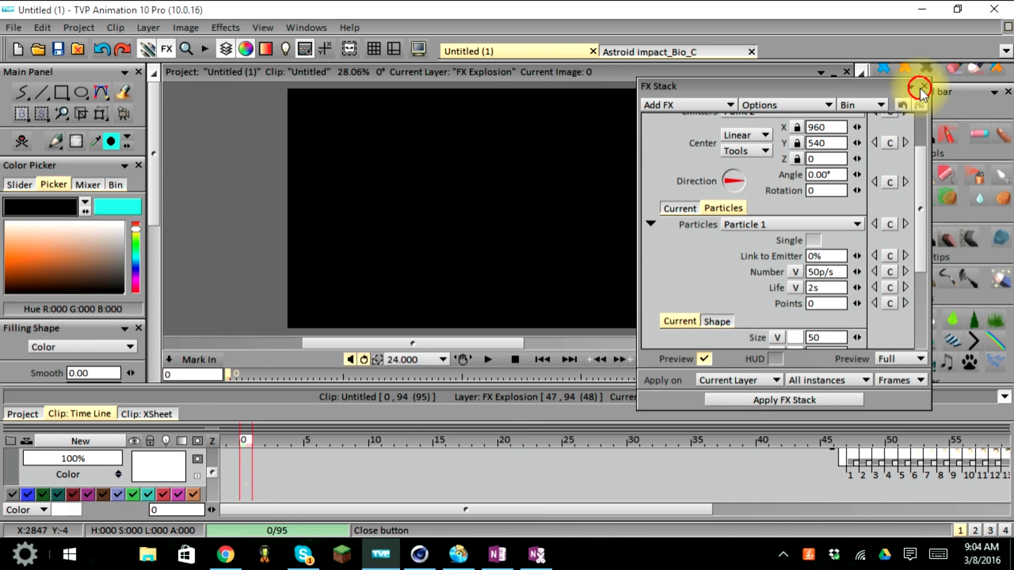